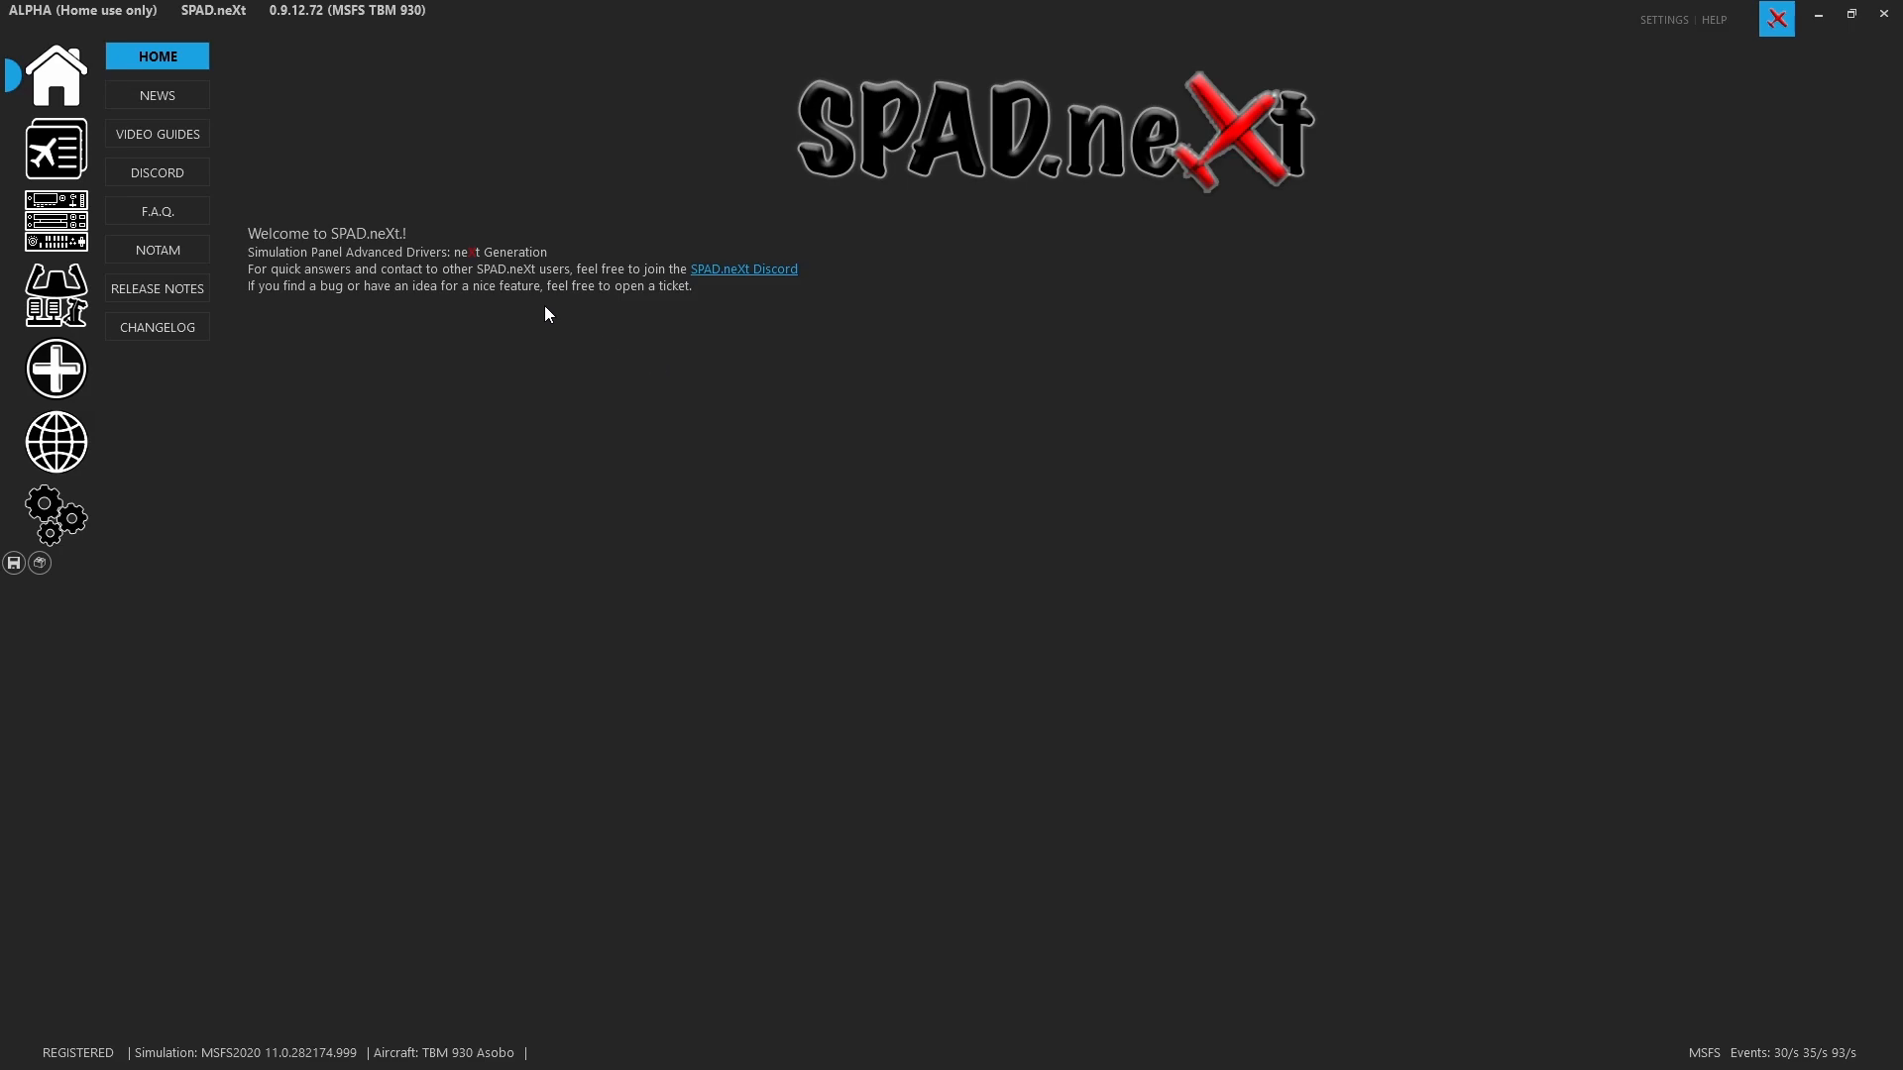
- Check the event list of the VJOY 1 device's X Axis and of the BRAVO device's Throttle axis
left_click(80, 295)
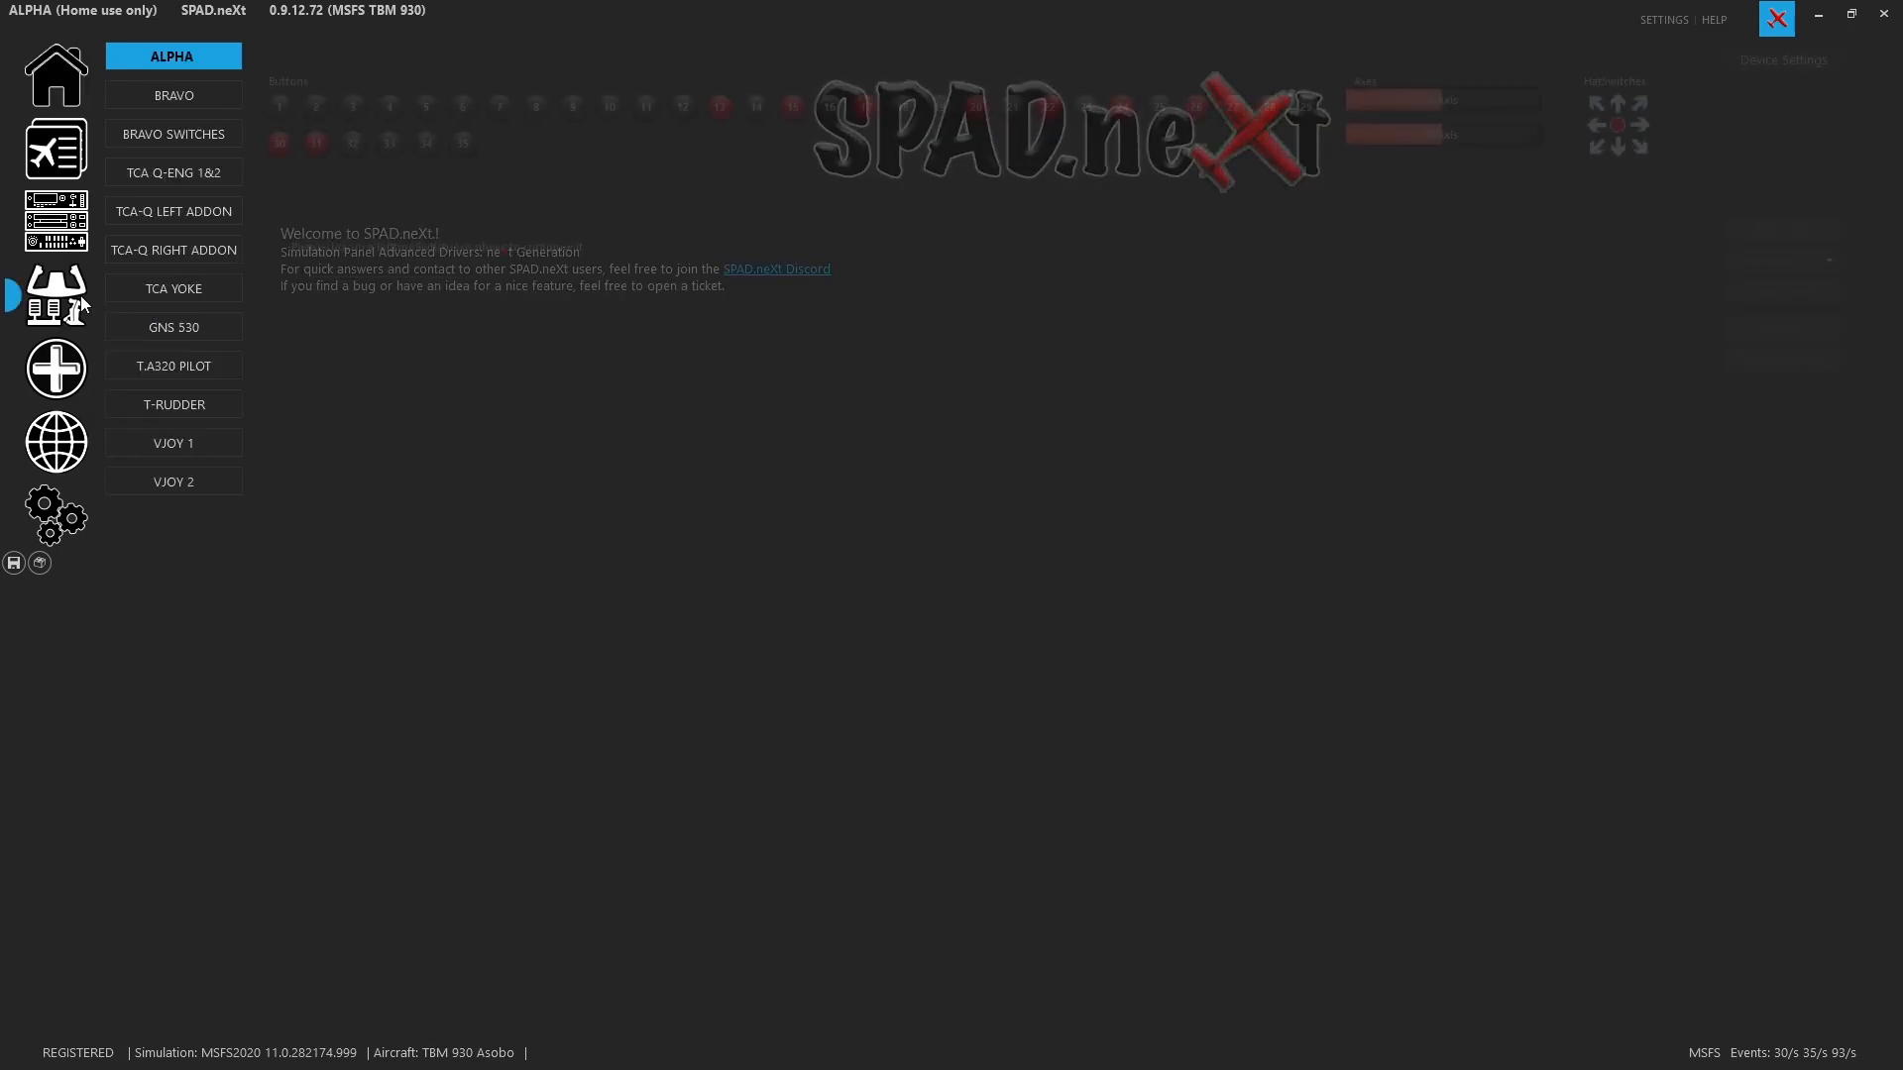
left_click(194, 440)
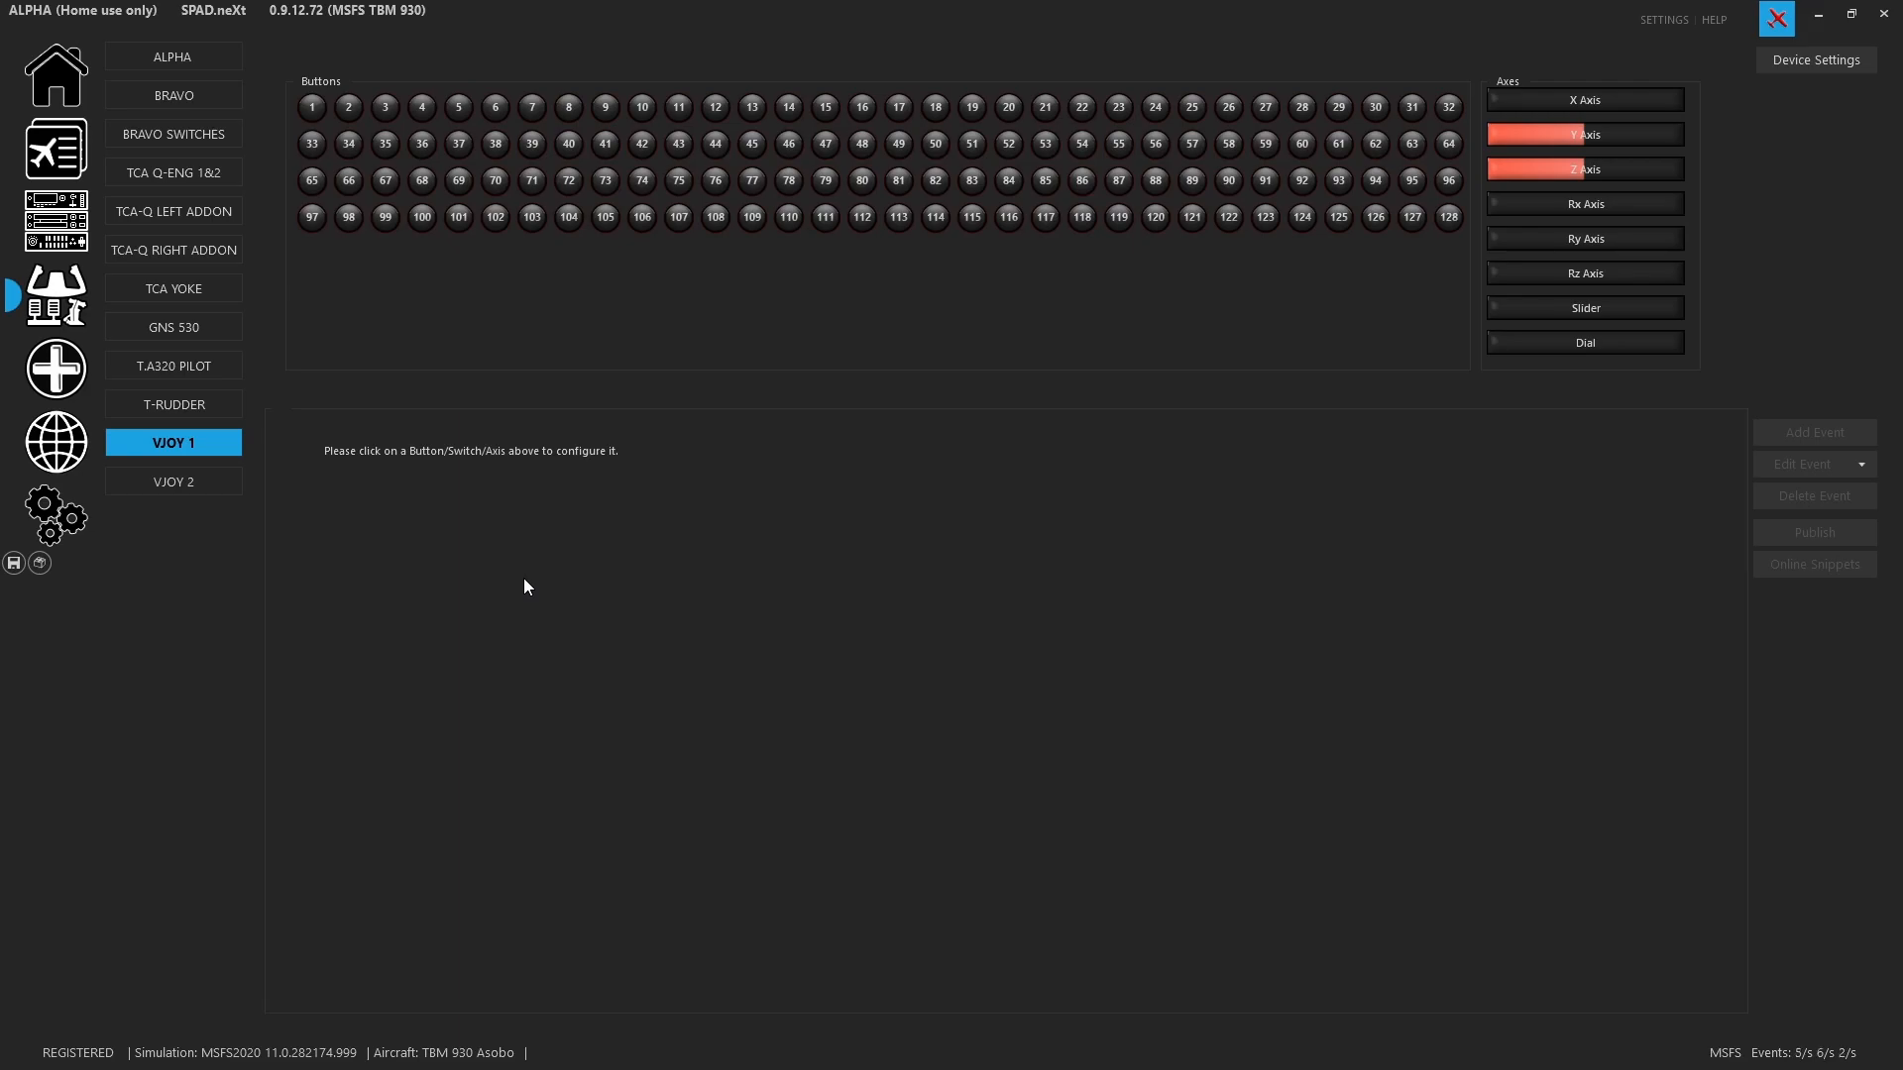
left_click(1625, 103)
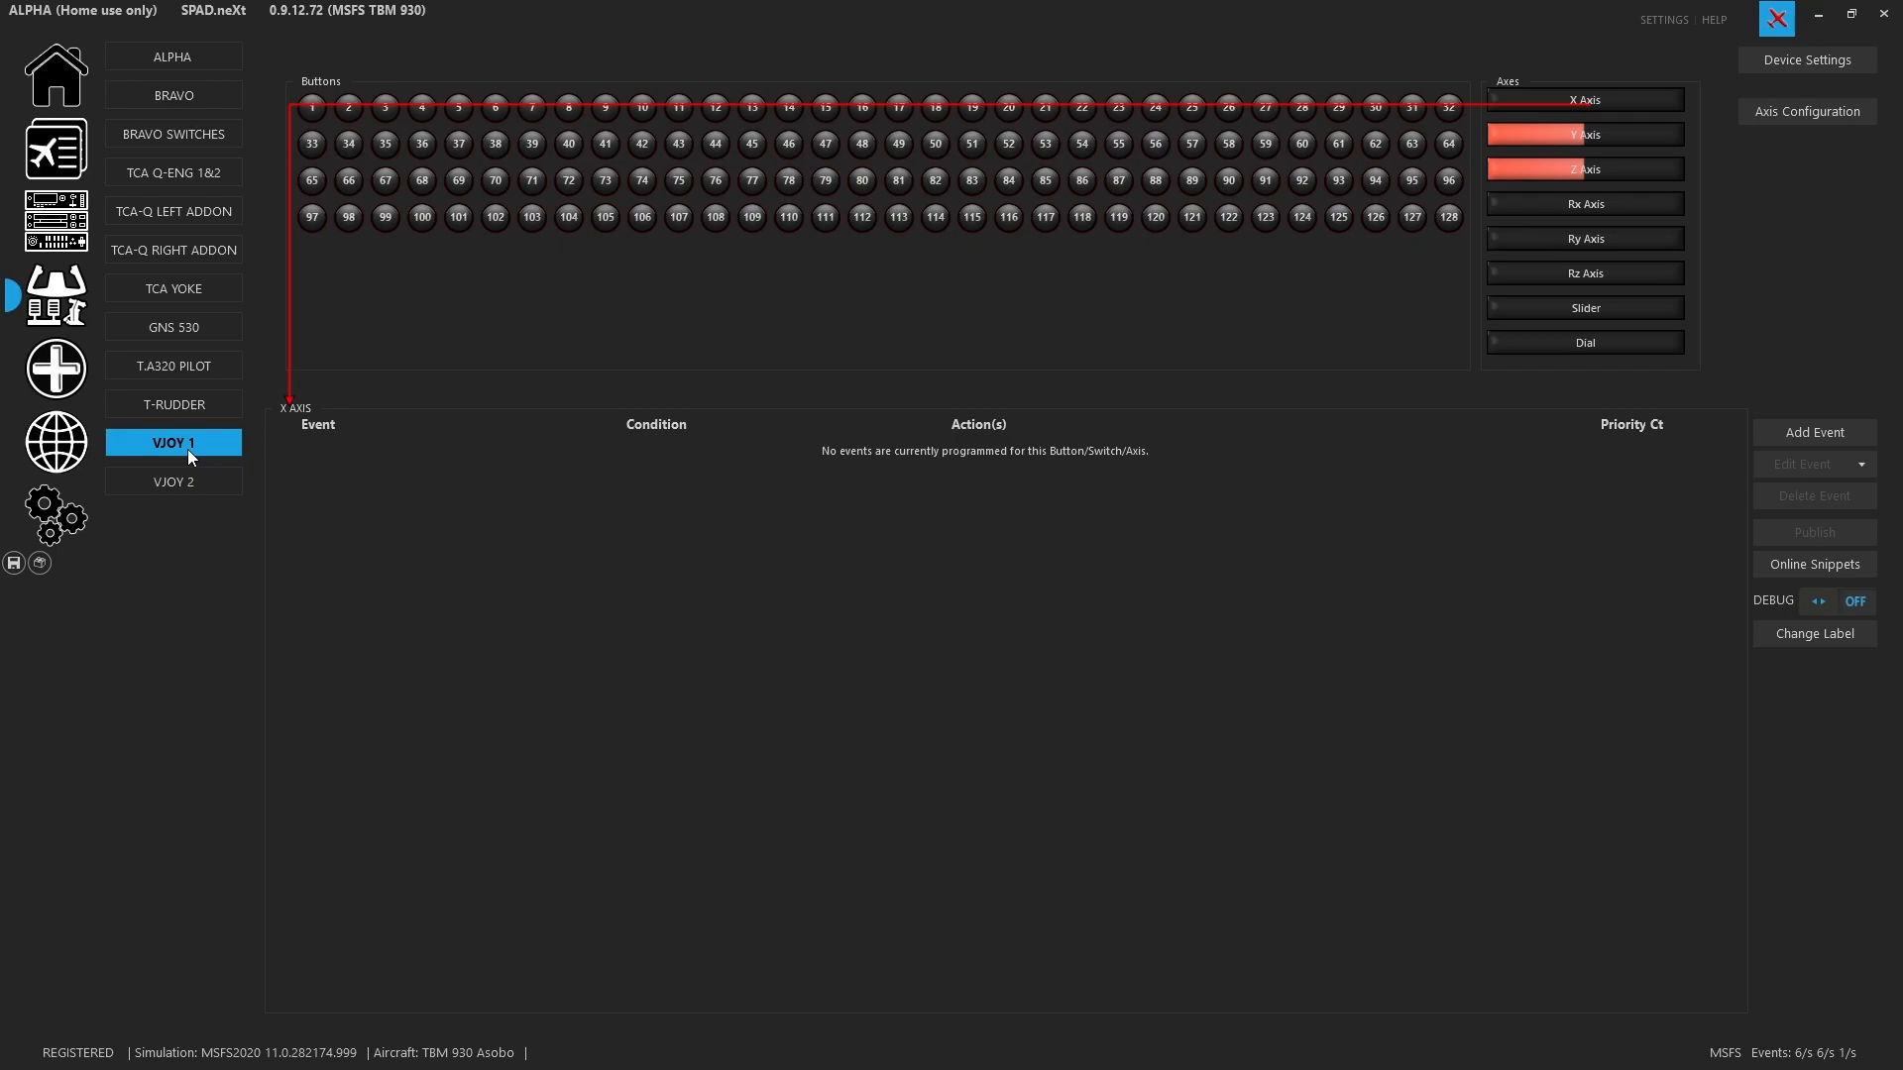
left_click(193, 101)
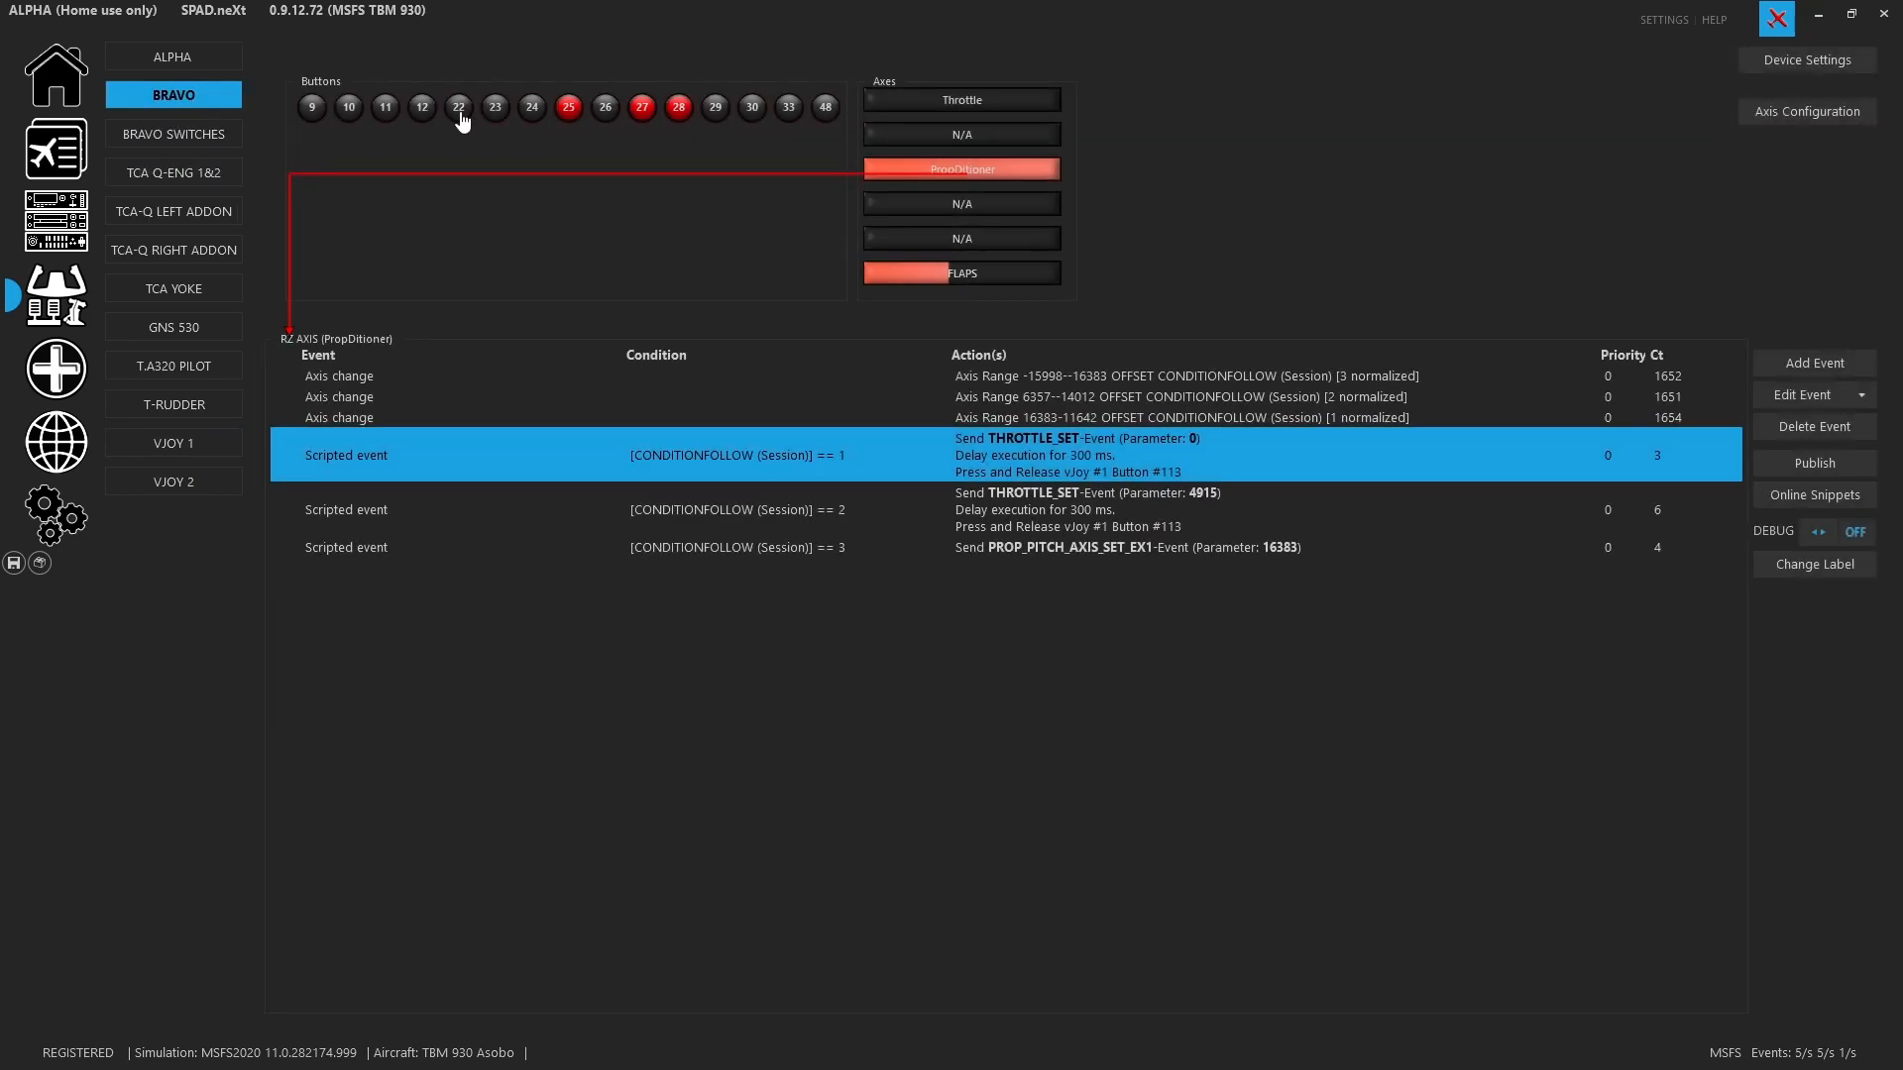
left_click(906, 107)
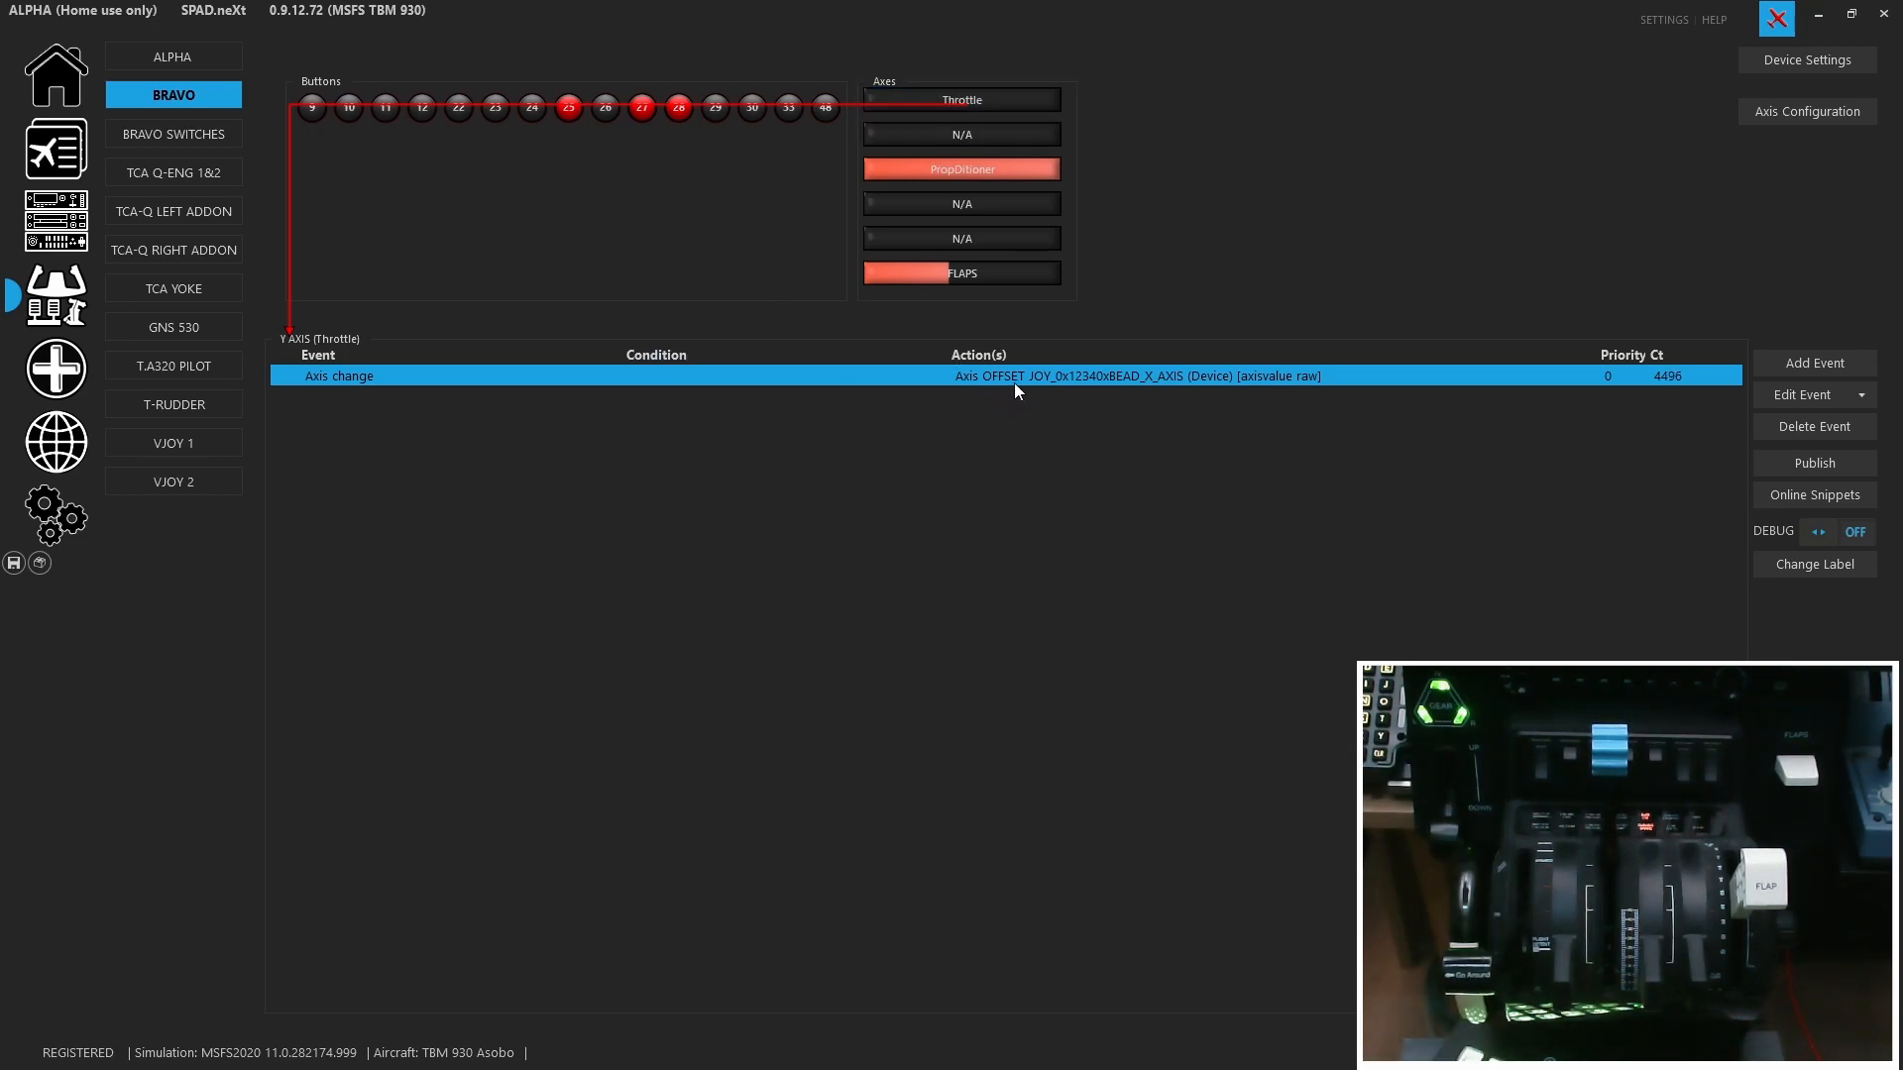
left_click(1782, 367)
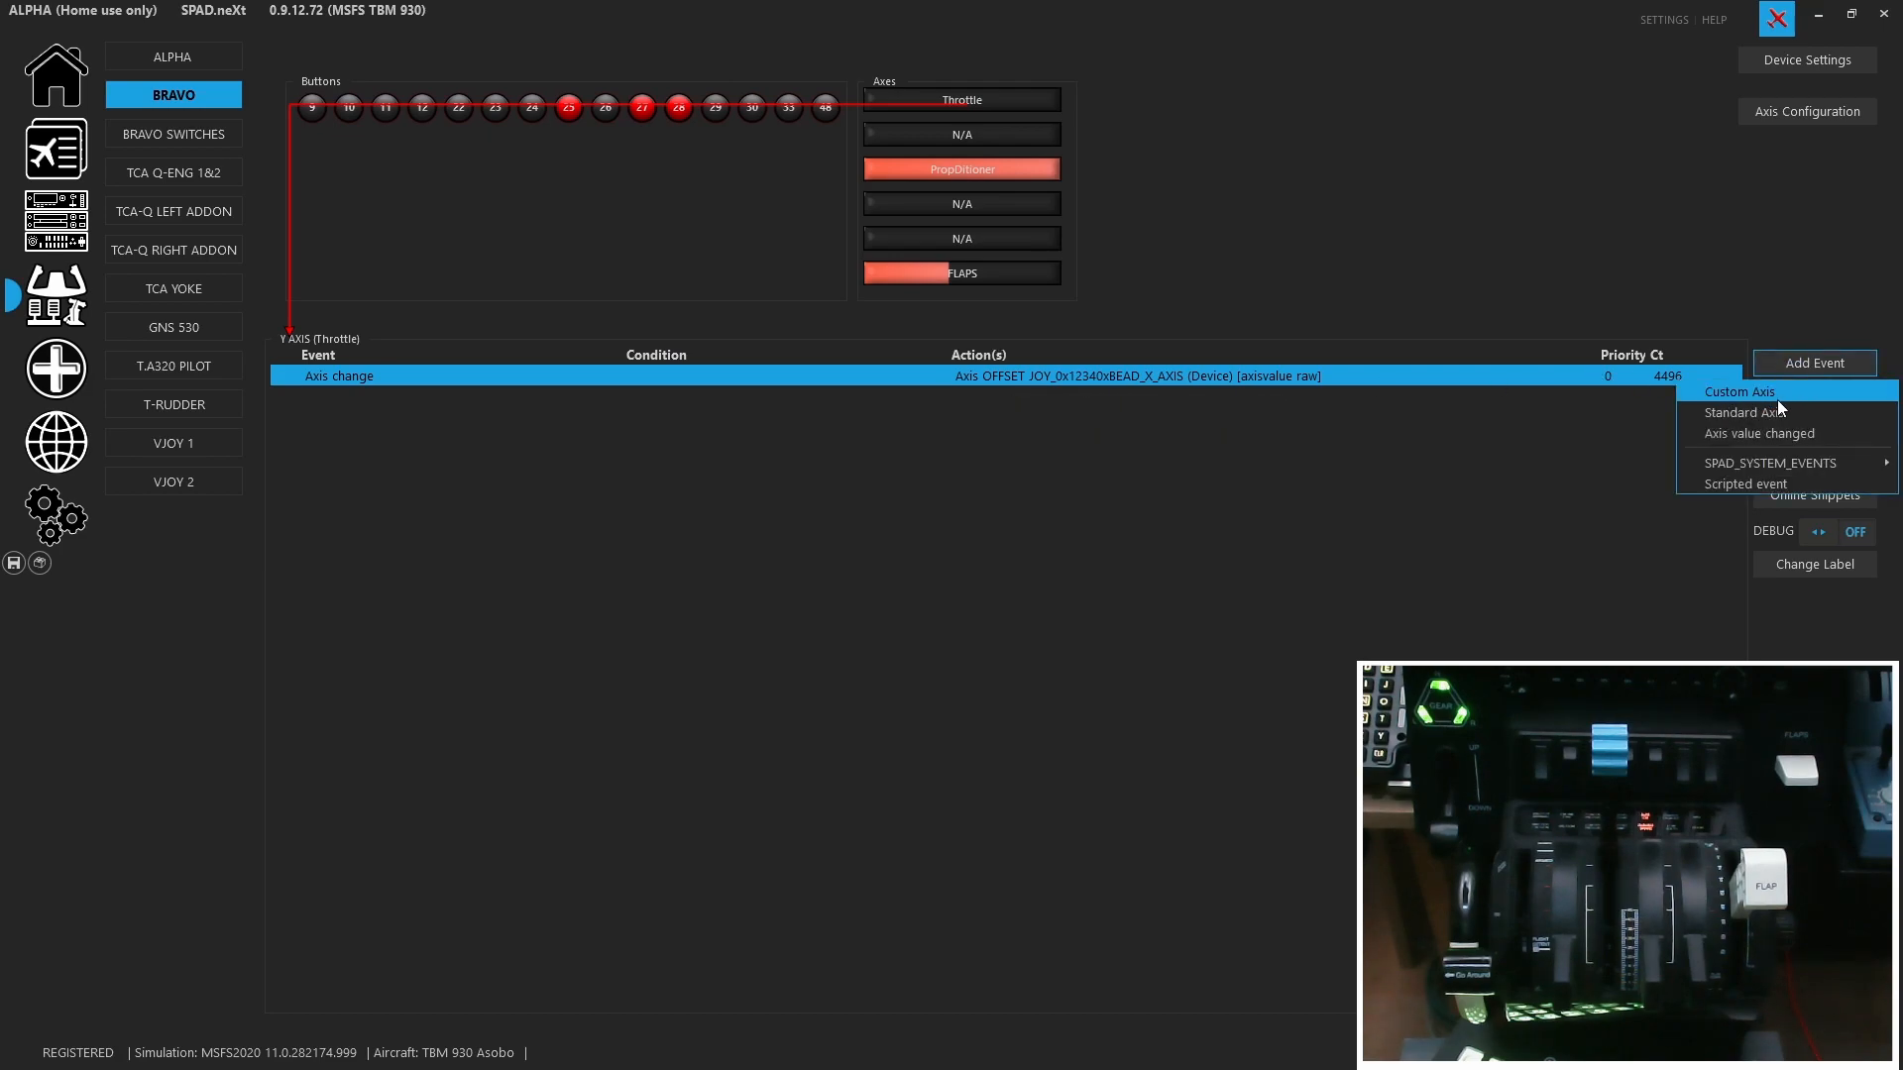
left_click(1735, 399)
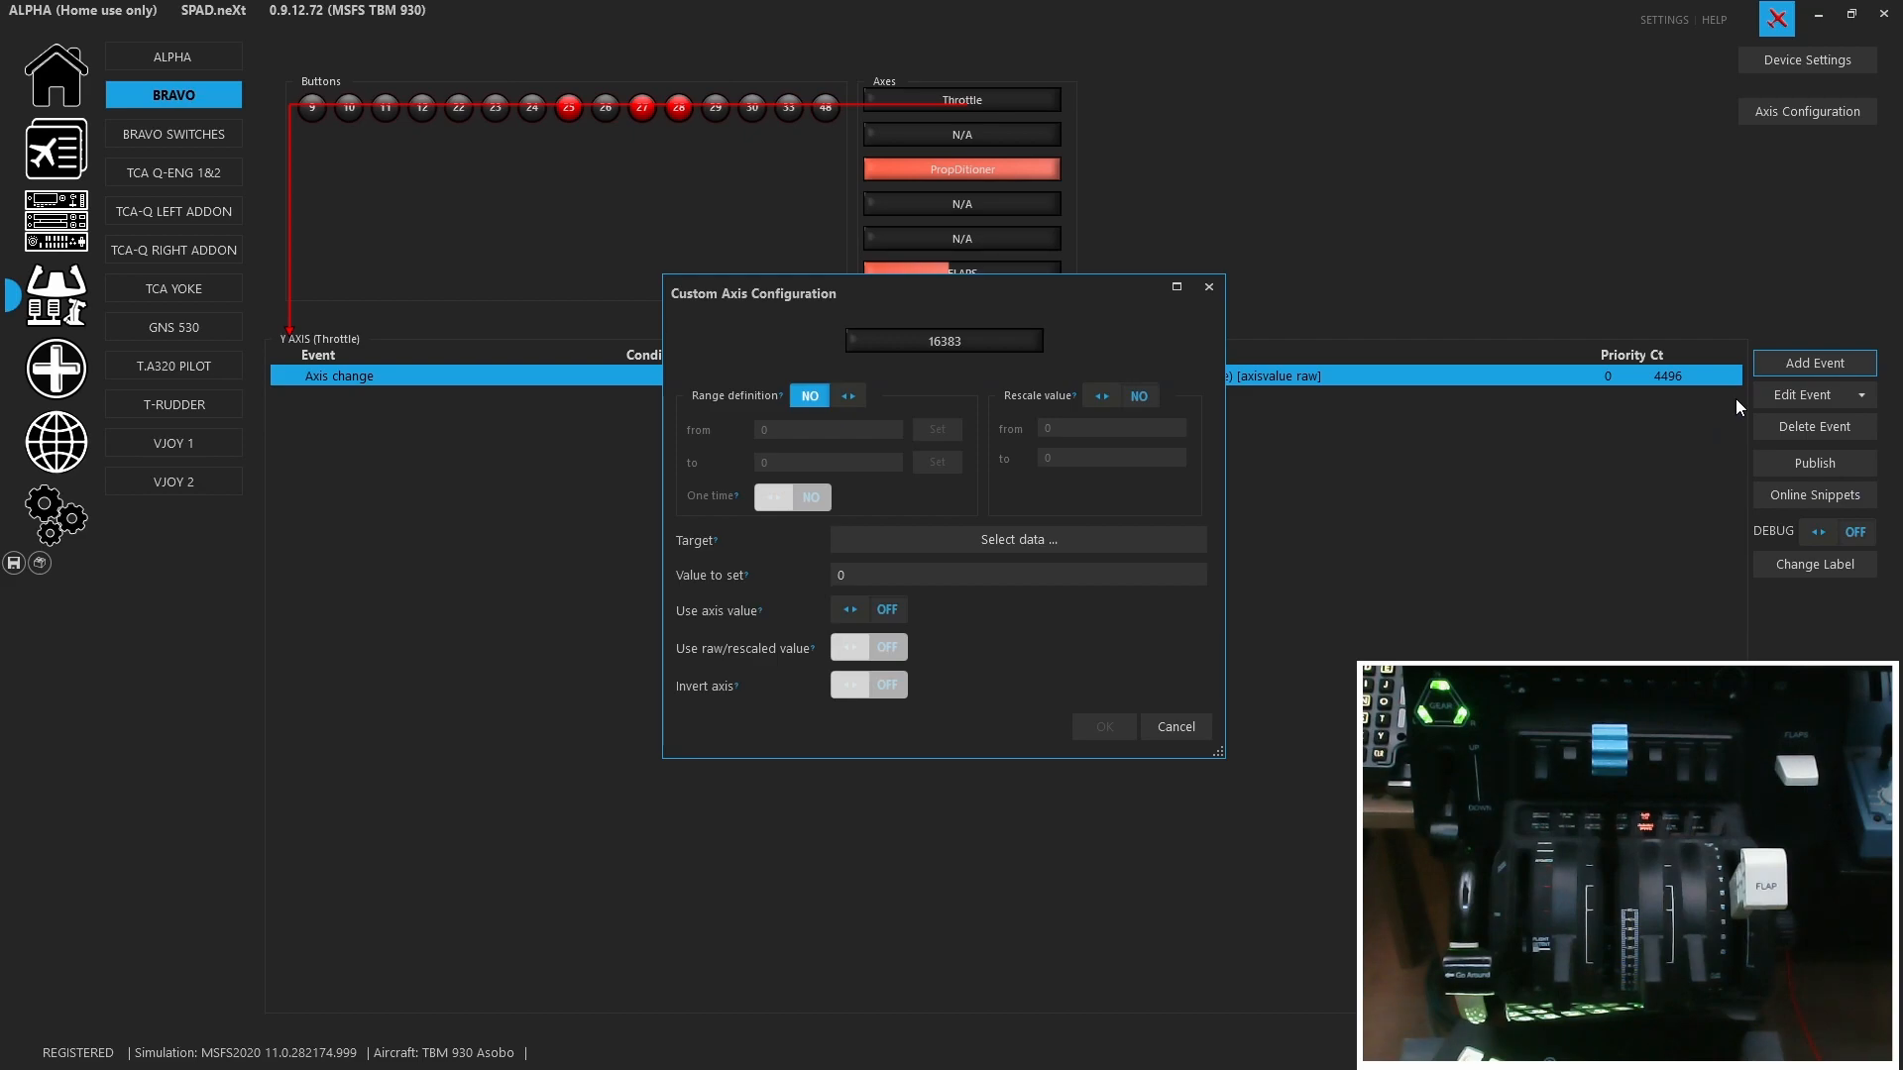
left_click(1209, 287)
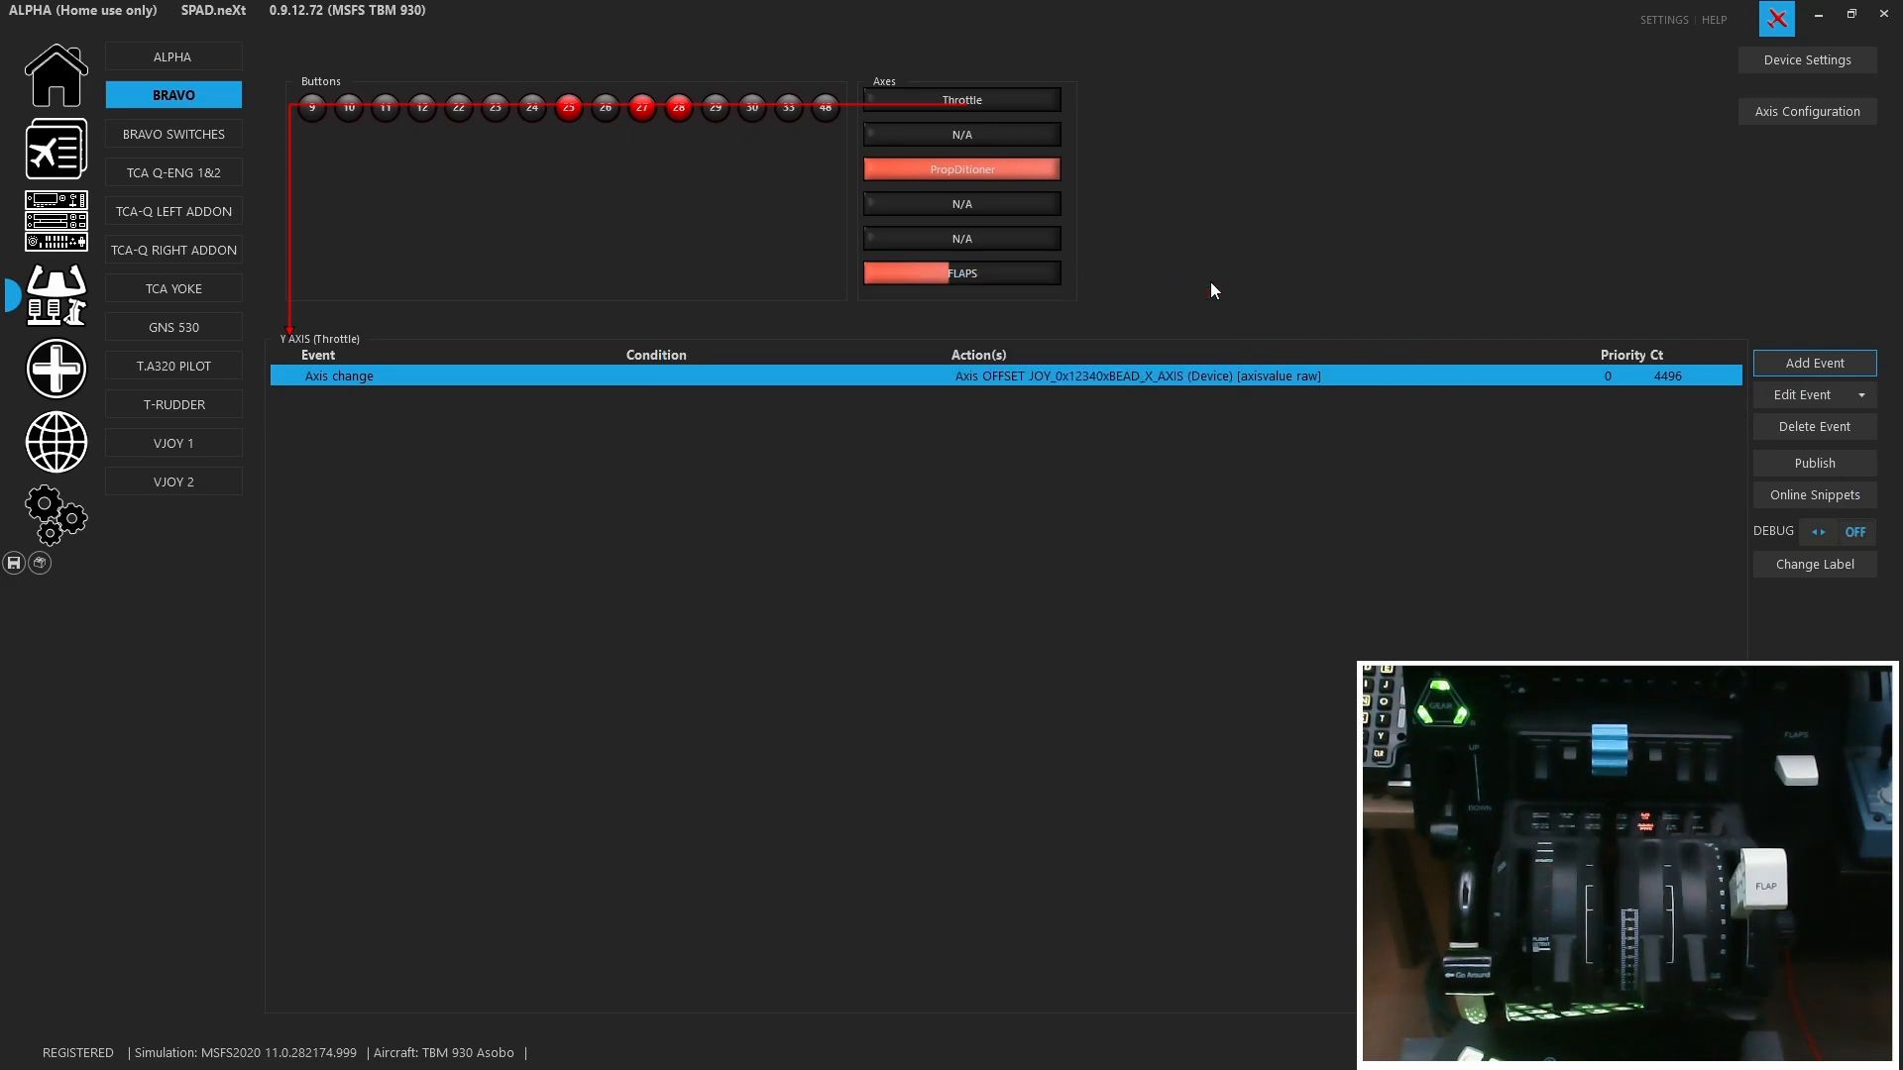
- Edit the BRAVO Throttle axis change event so its target is JOY_0x12340xBEAD_X_AXIS from the local vJoy 1 device
double_click(1191, 382)
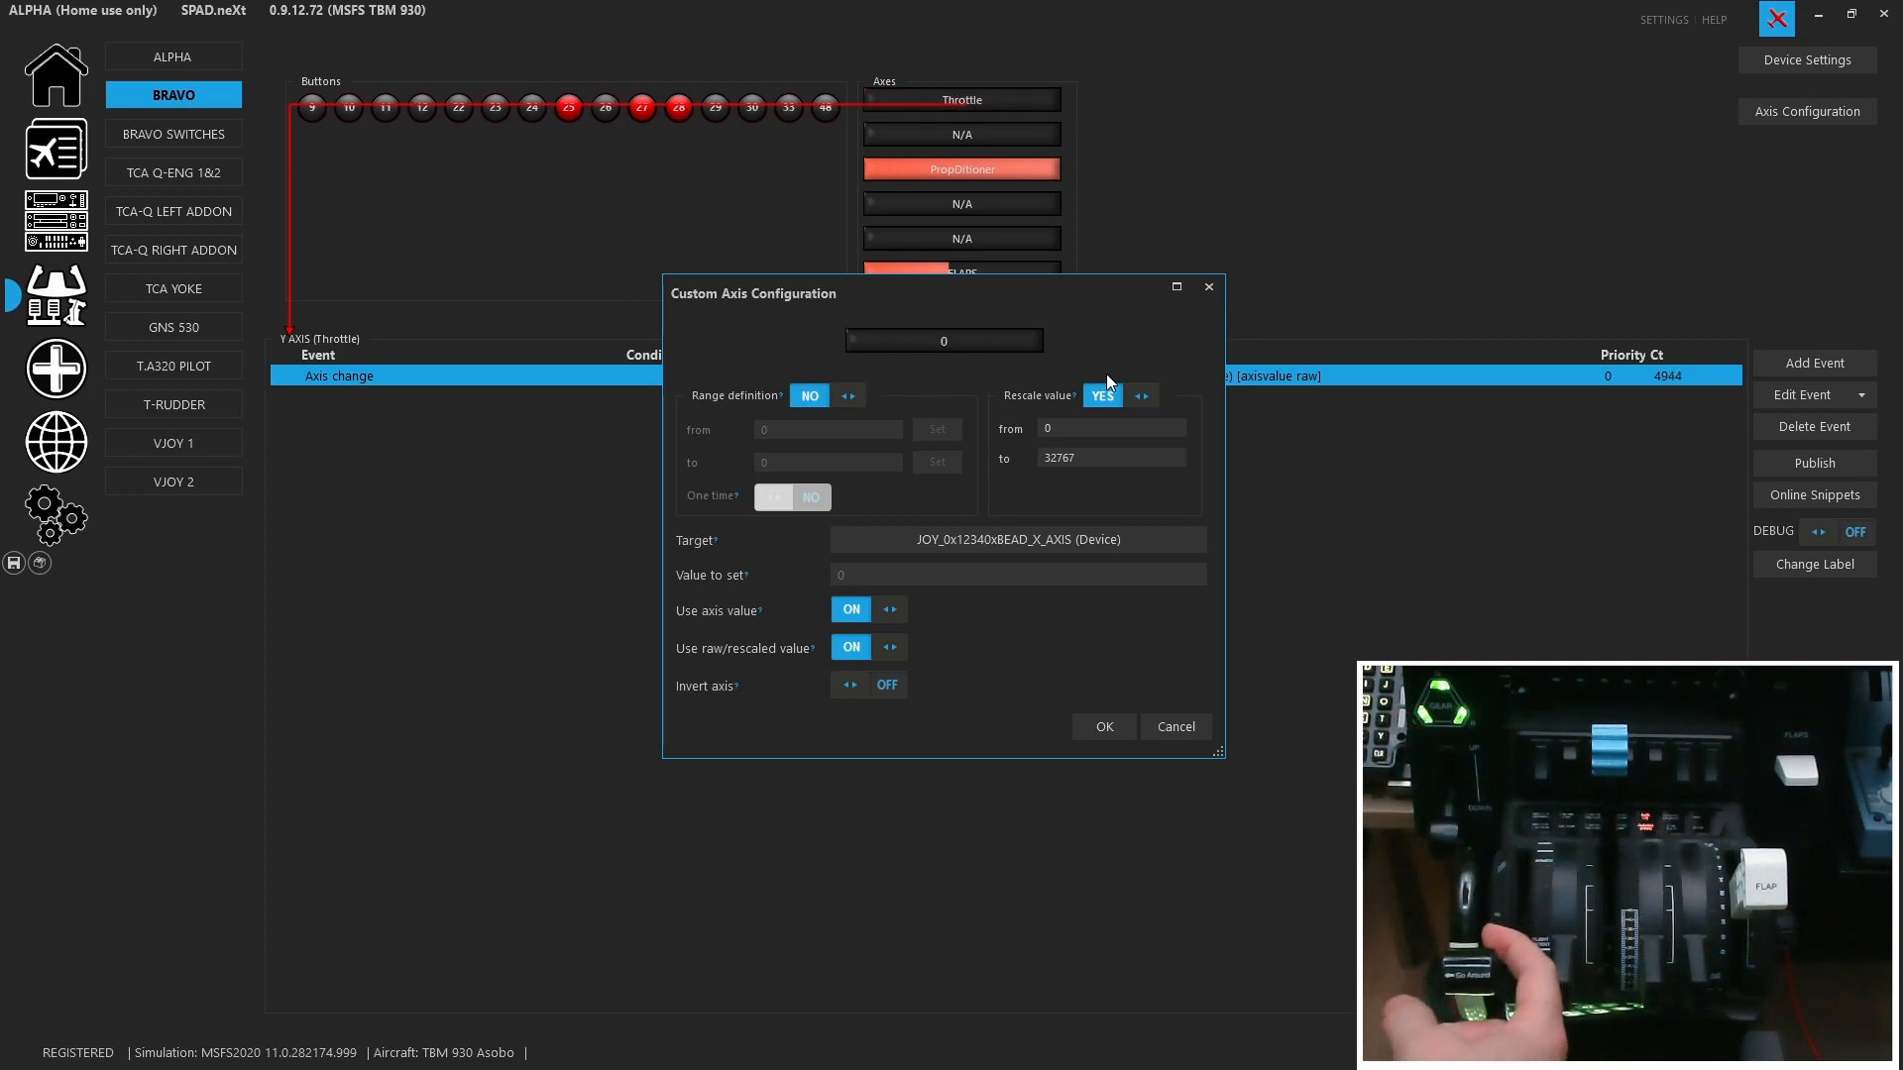
double_click(1086, 460)
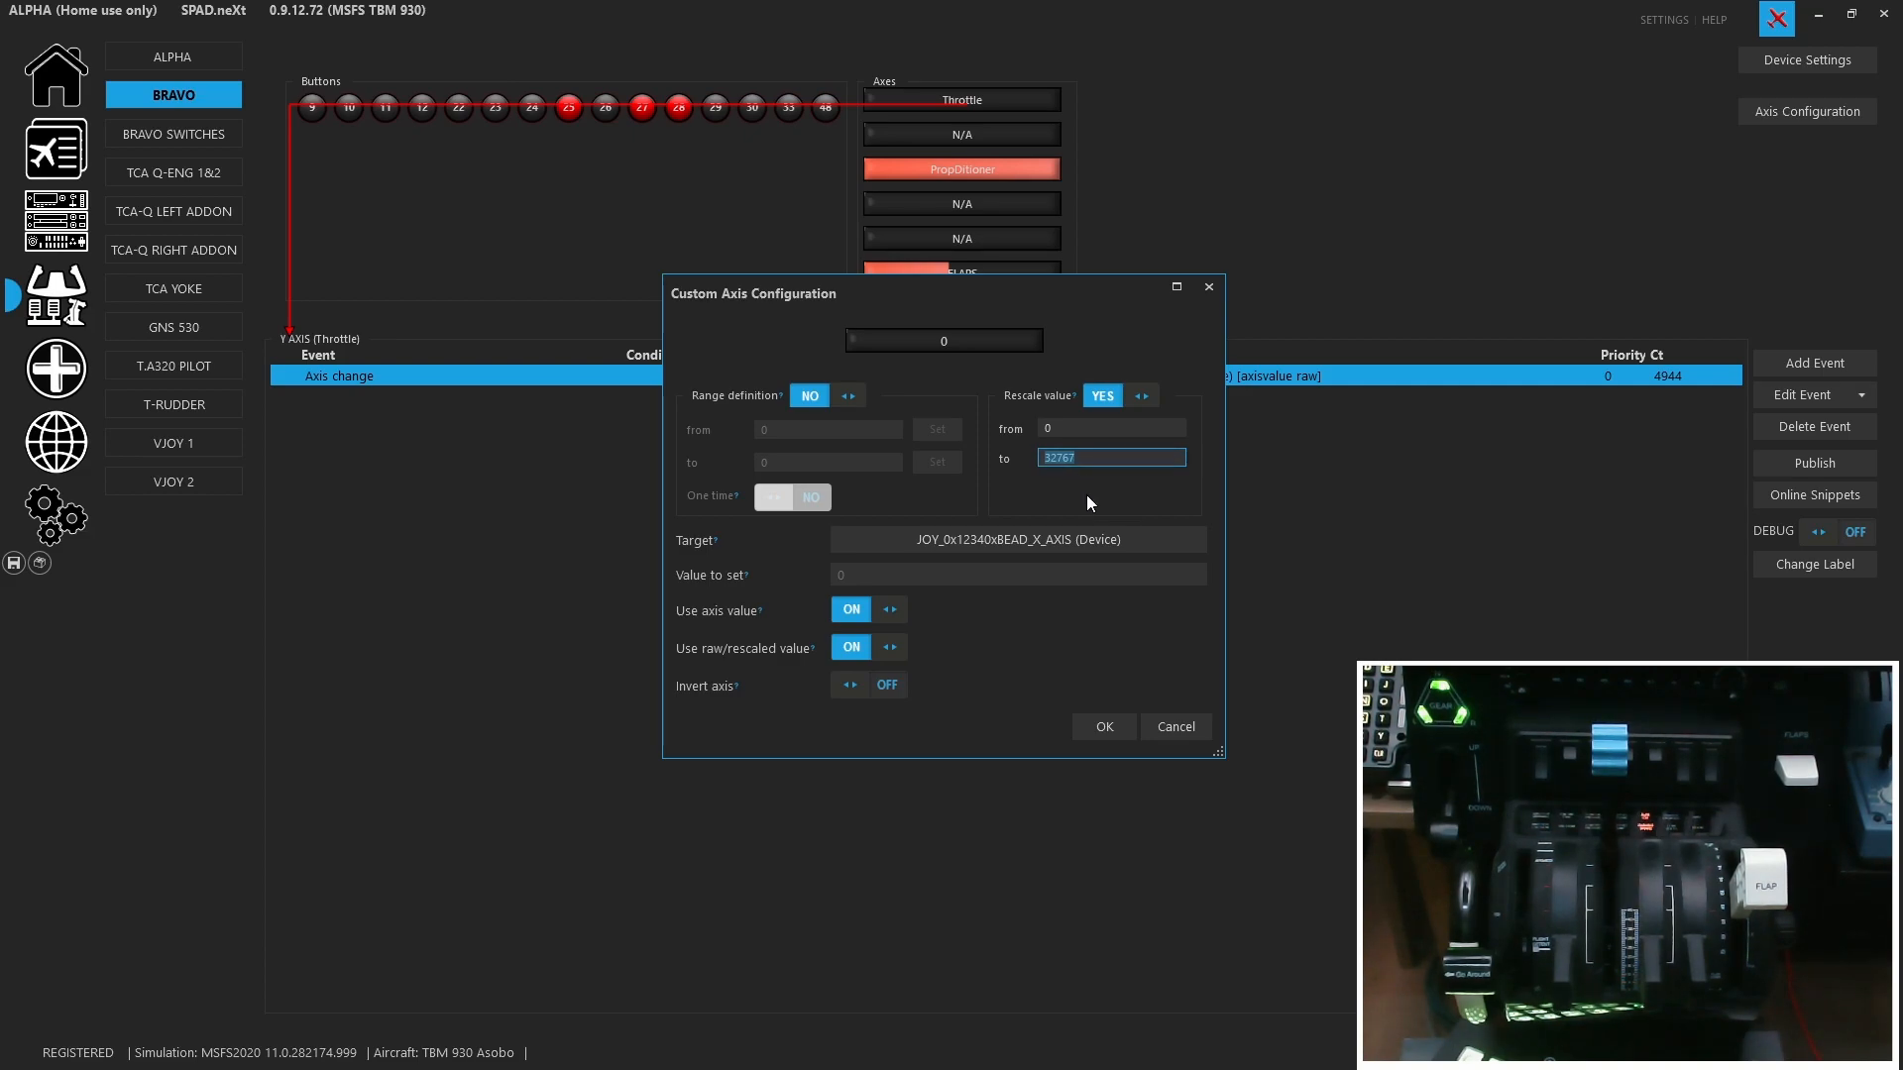
left_click(1023, 540)
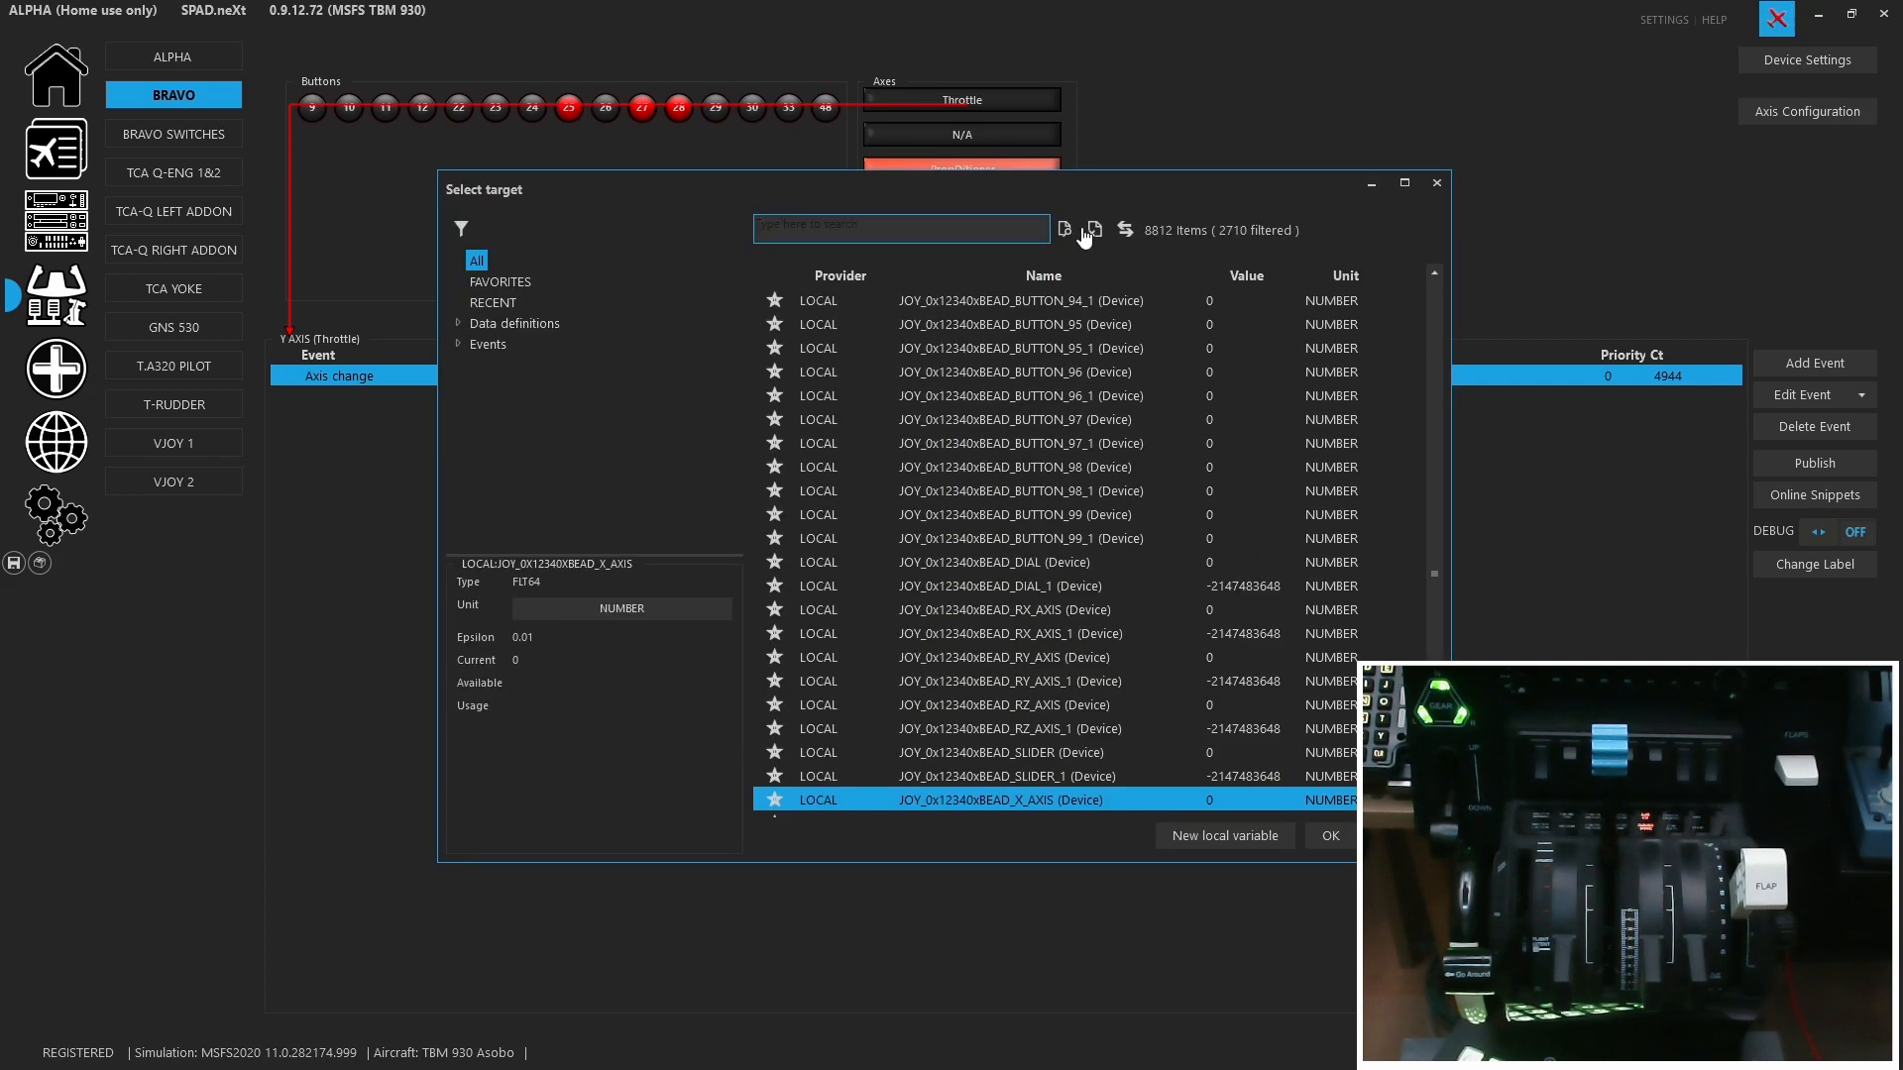
left_click_drag(1110, 180, 949, 164)
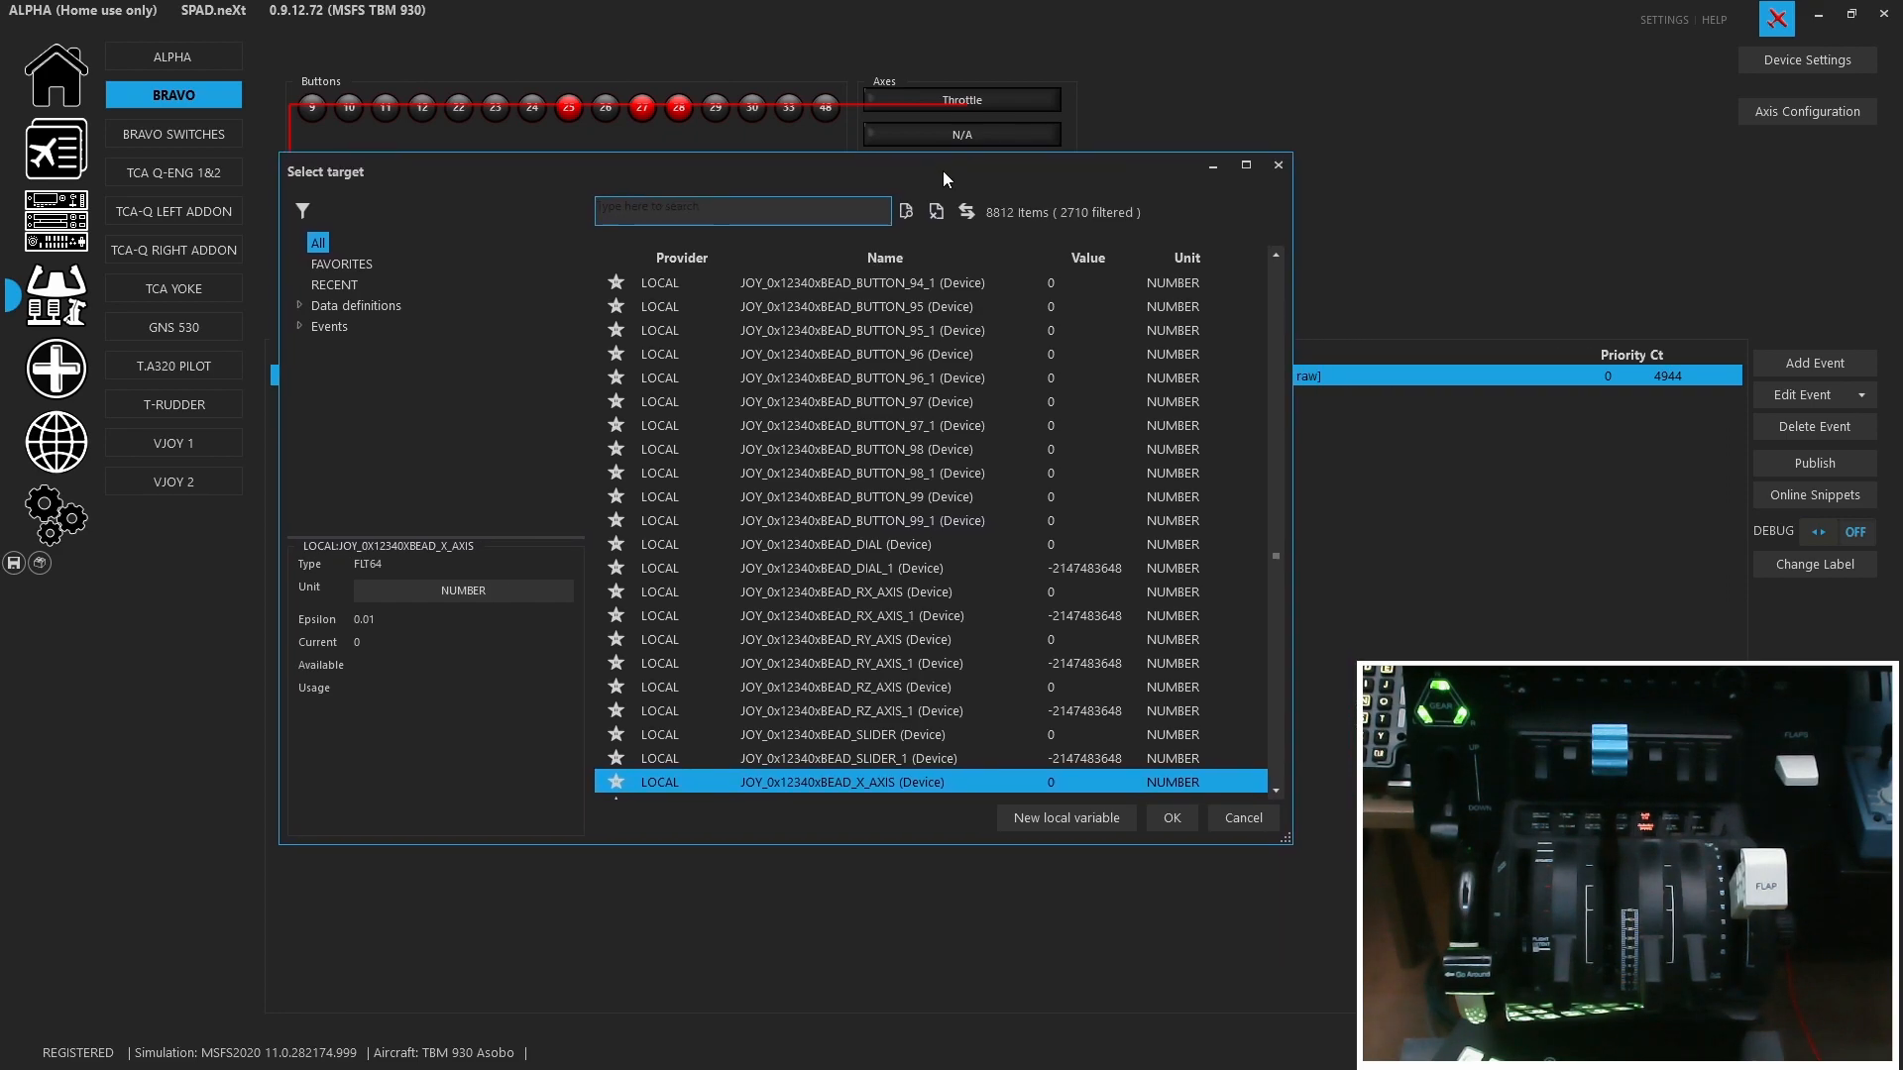
left_click(298, 305)
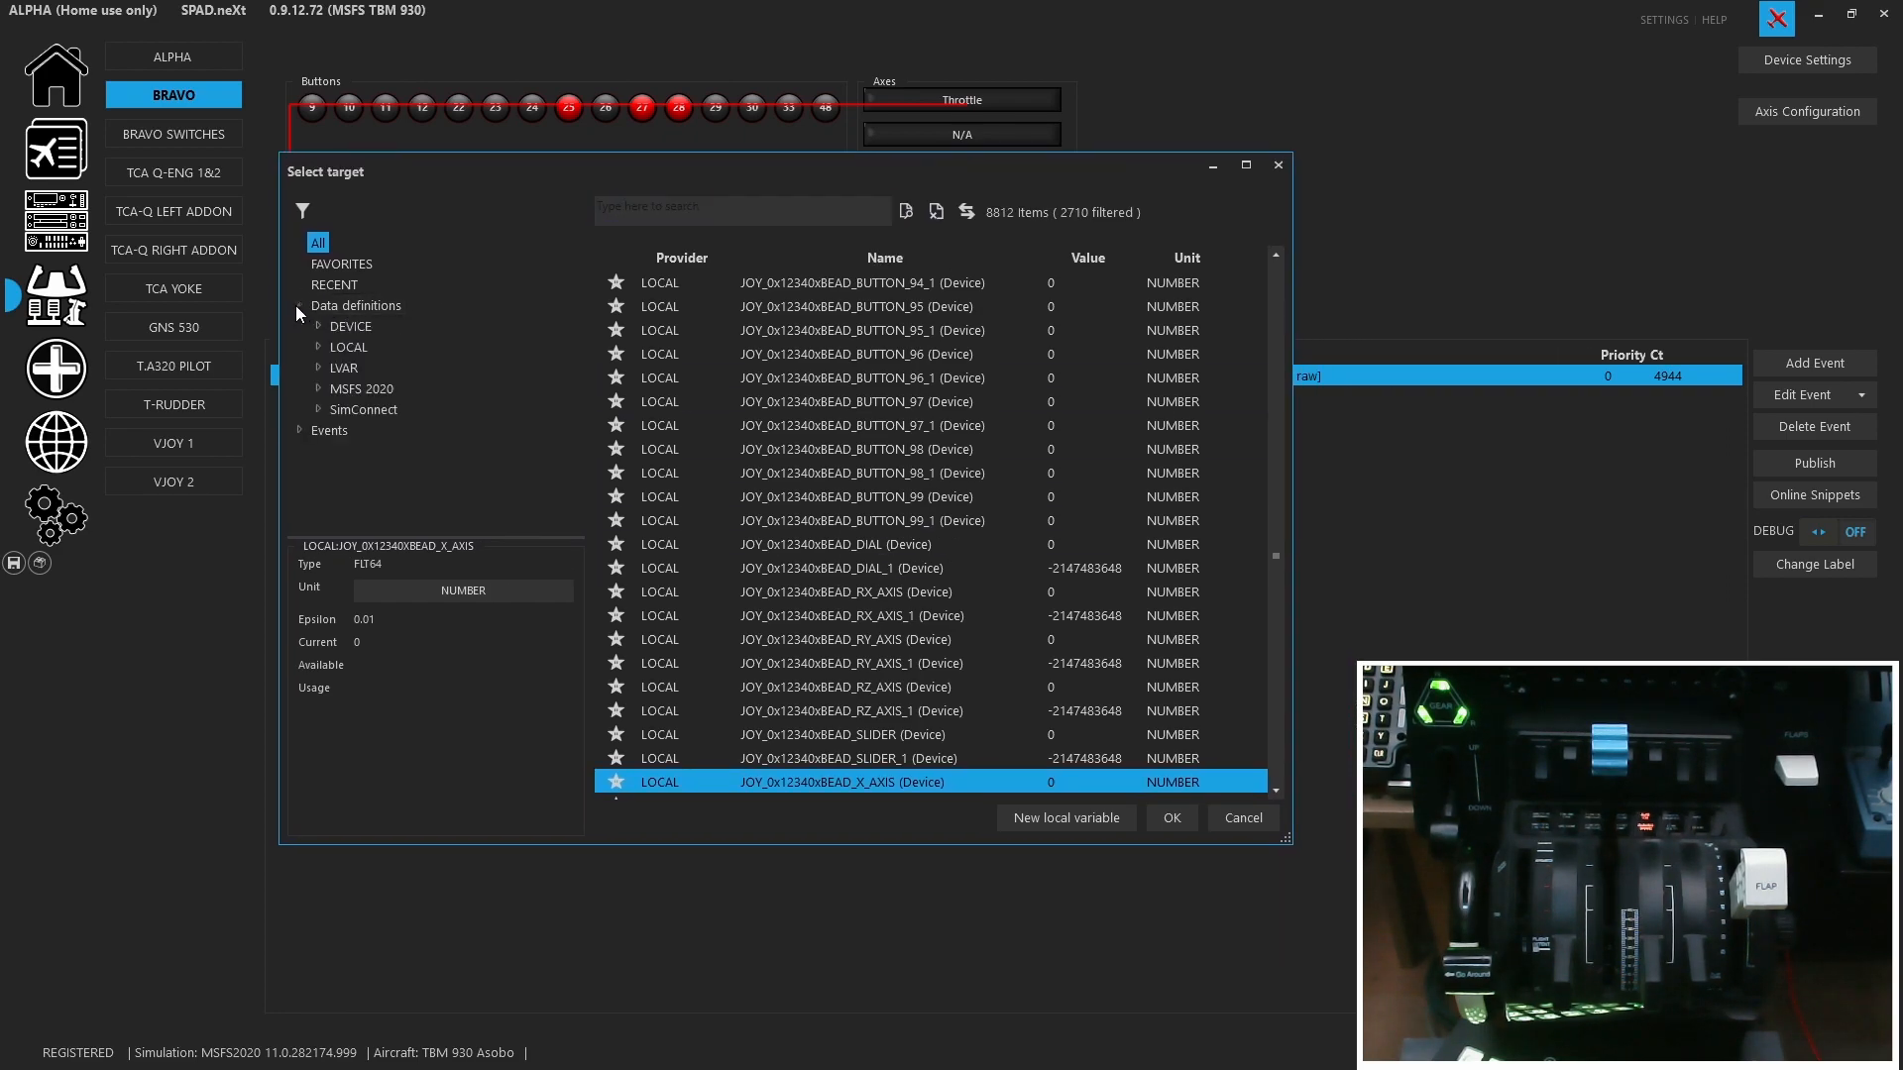
left_click(318, 347)
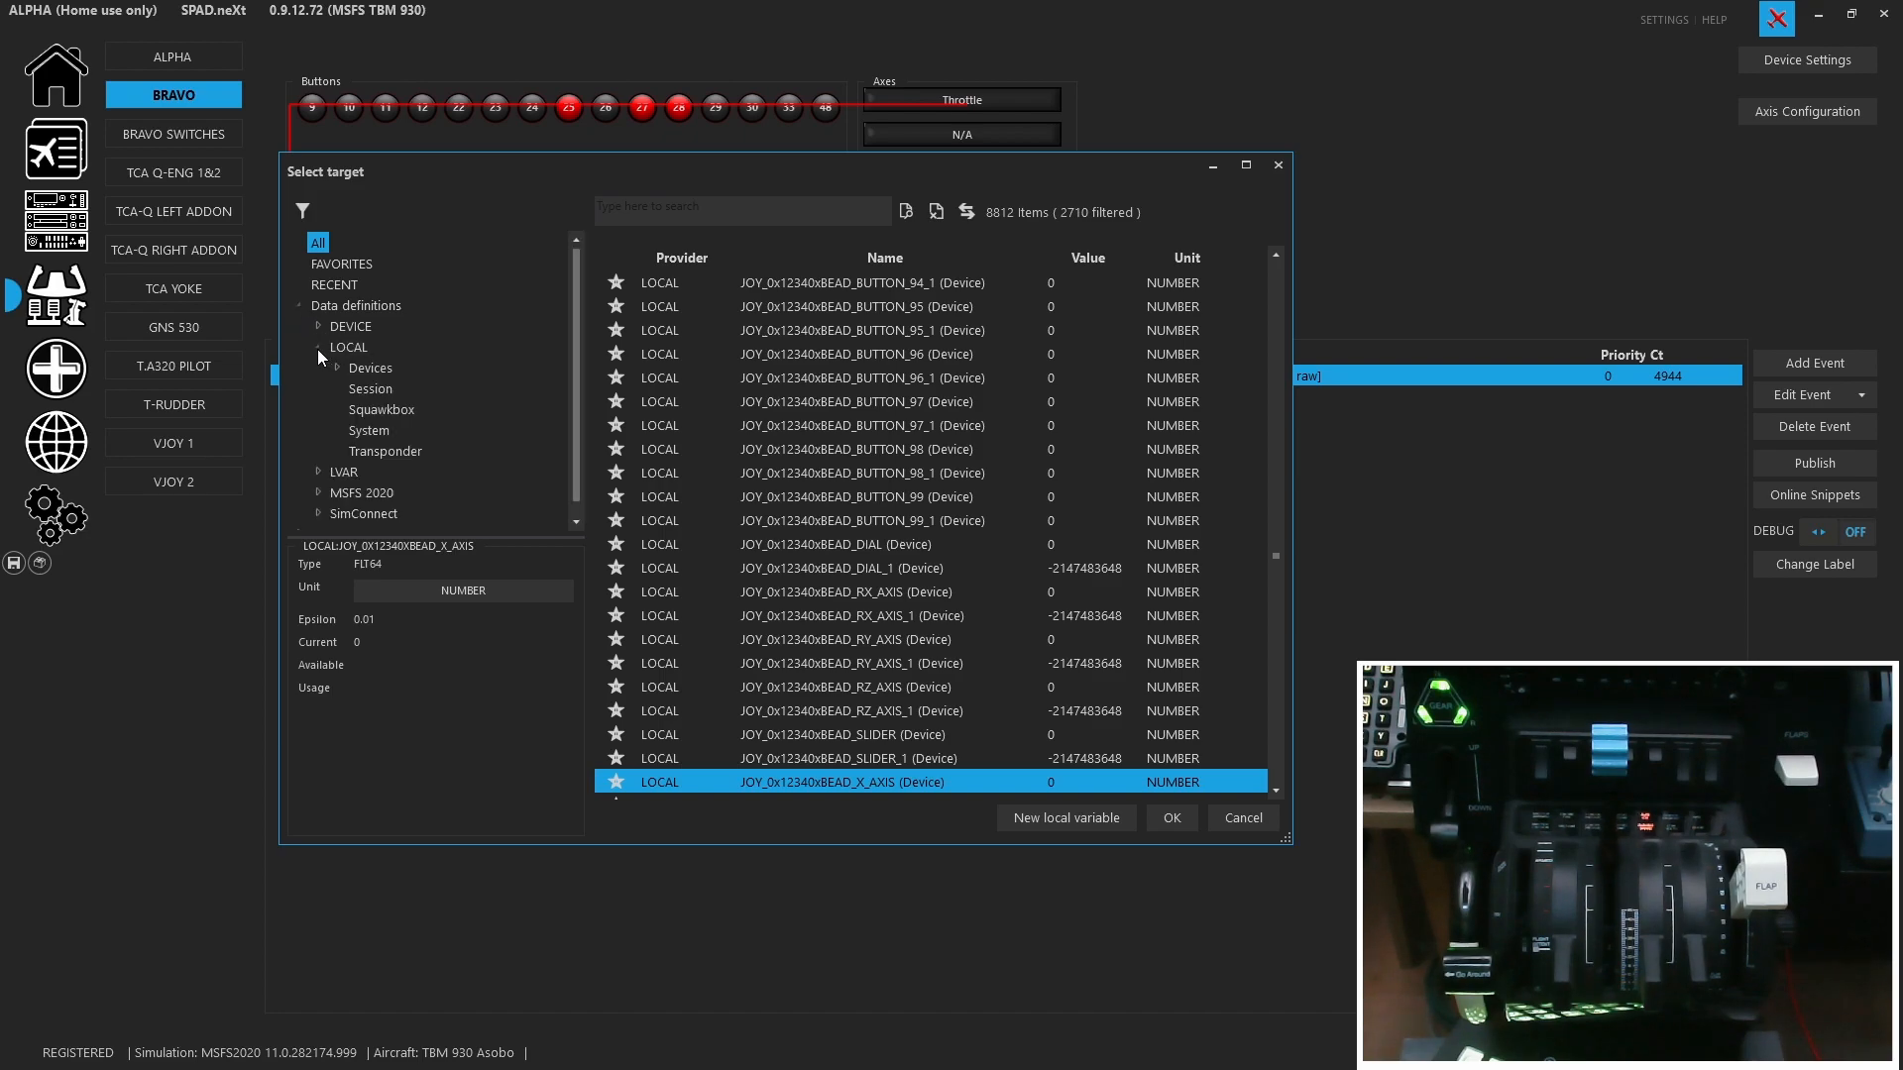
left_click(338, 367)
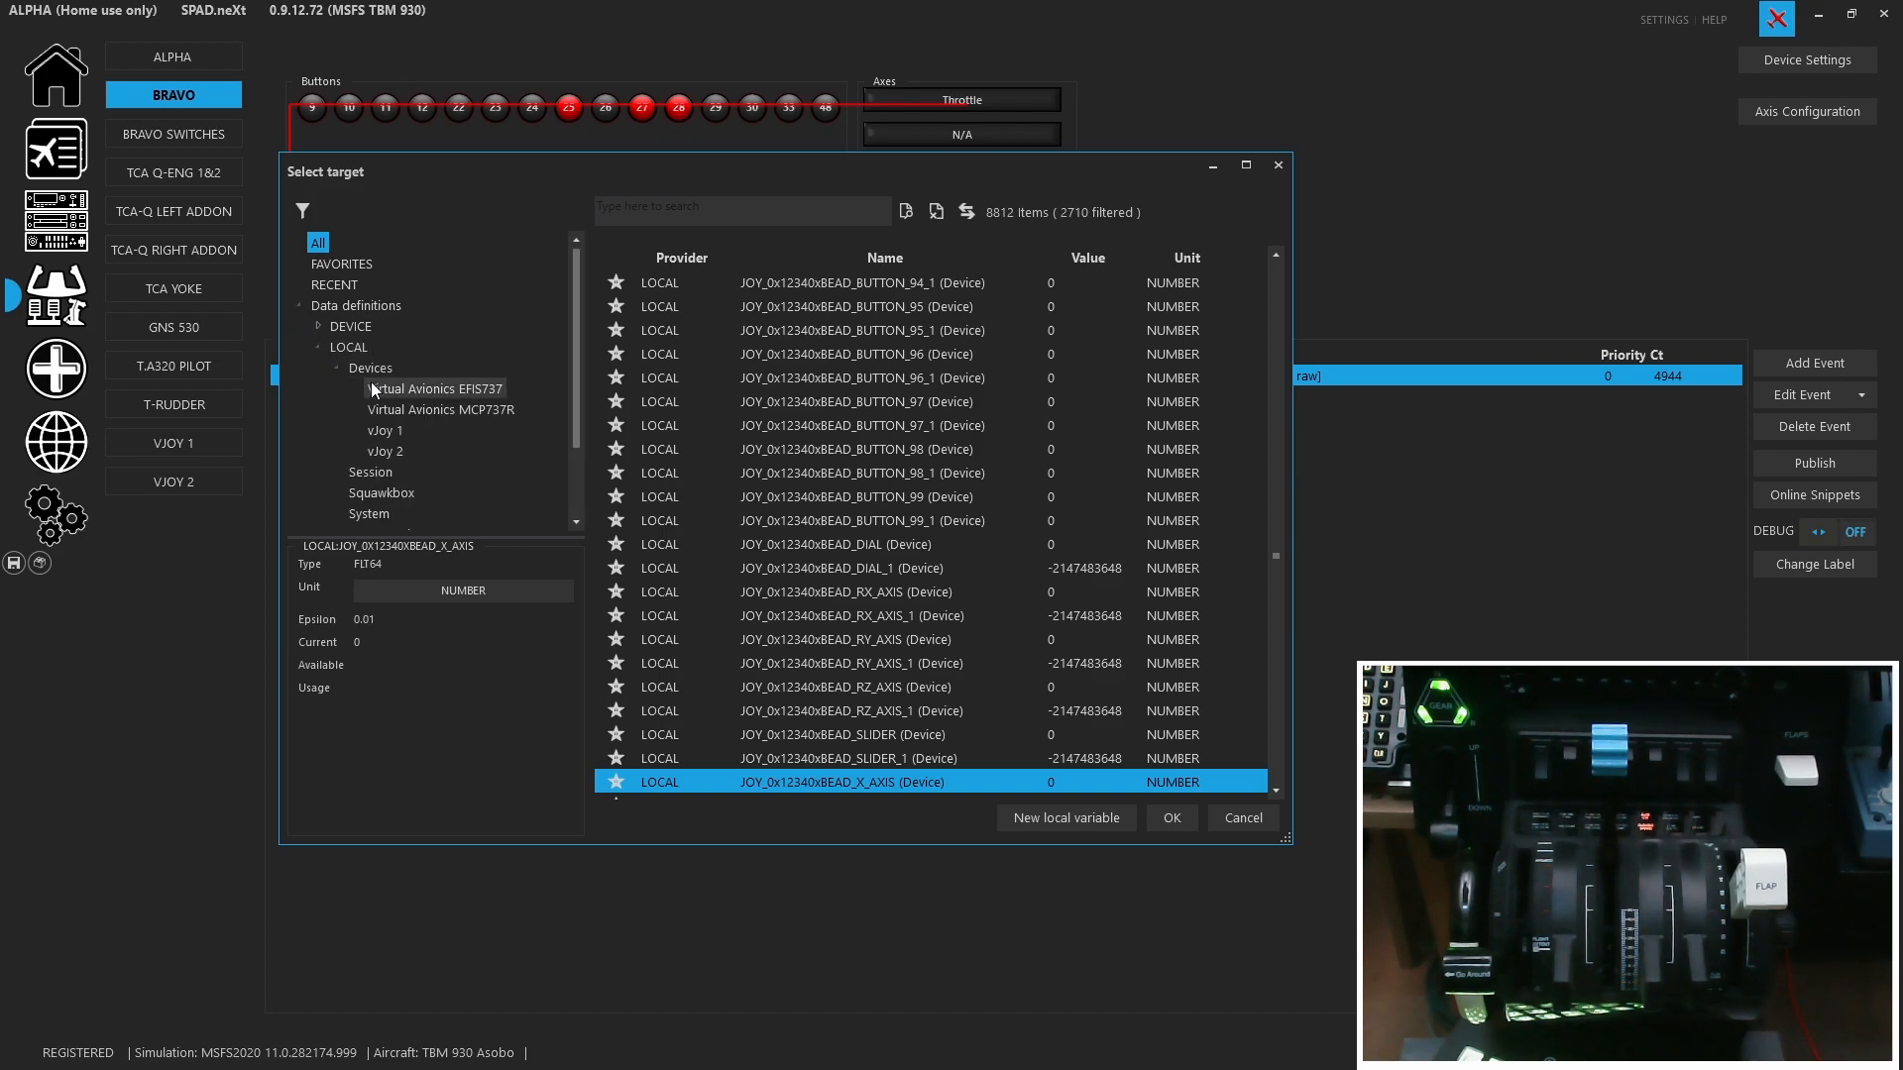
left_click(389, 436)
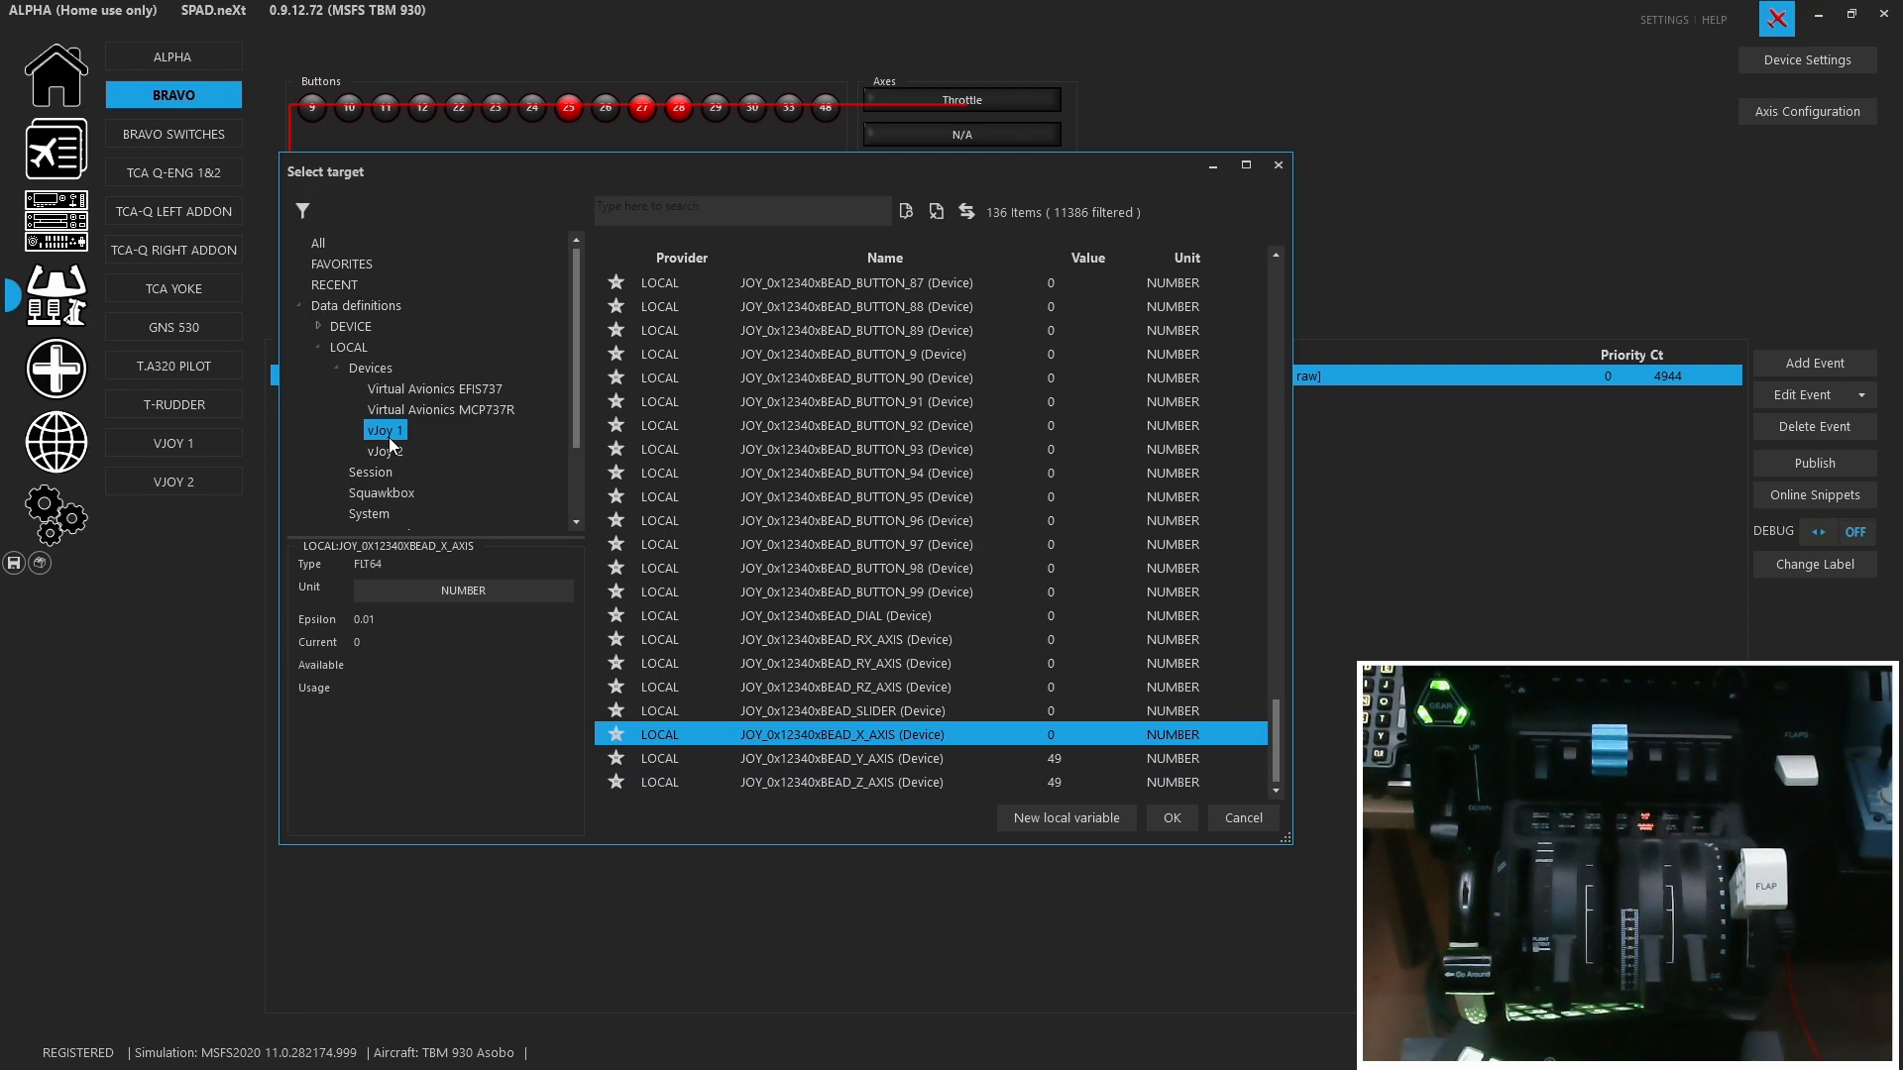
scroll(853, 476, "up", 6)
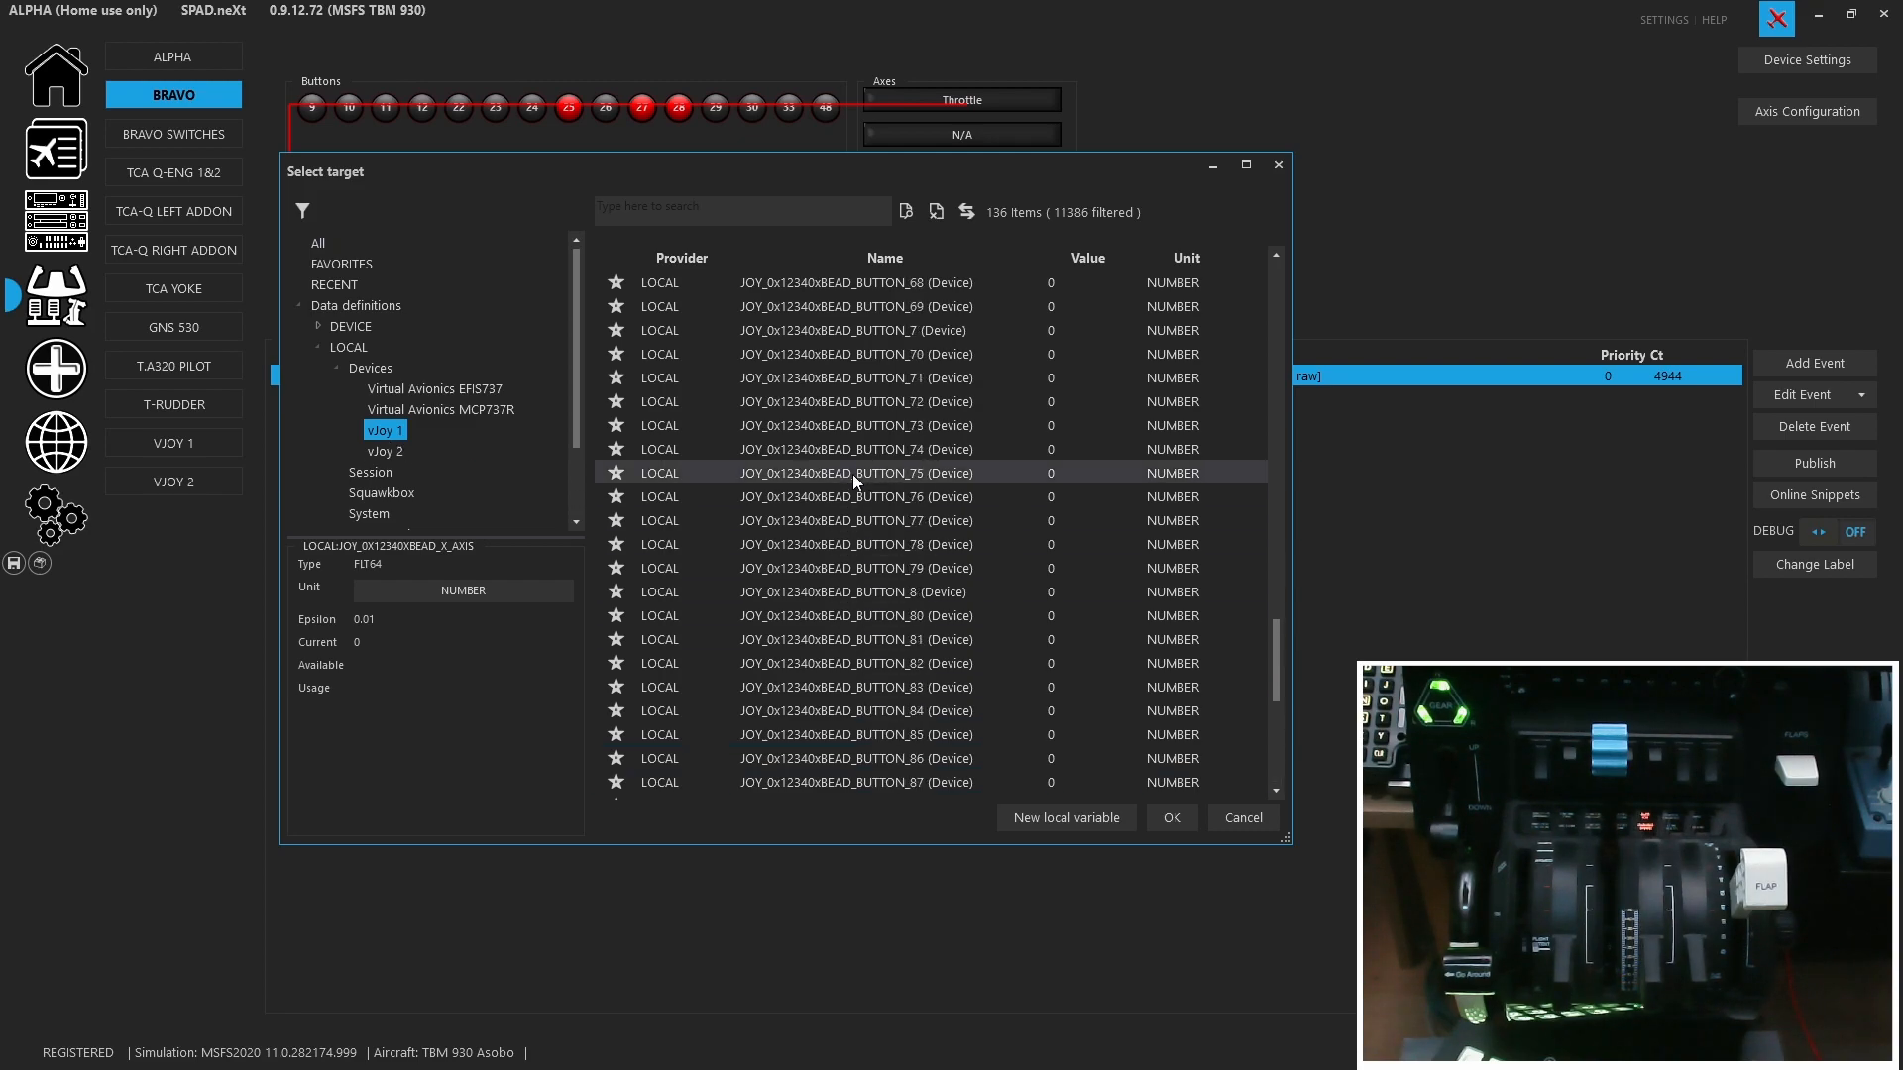
scroll(853, 474, "down", 6)
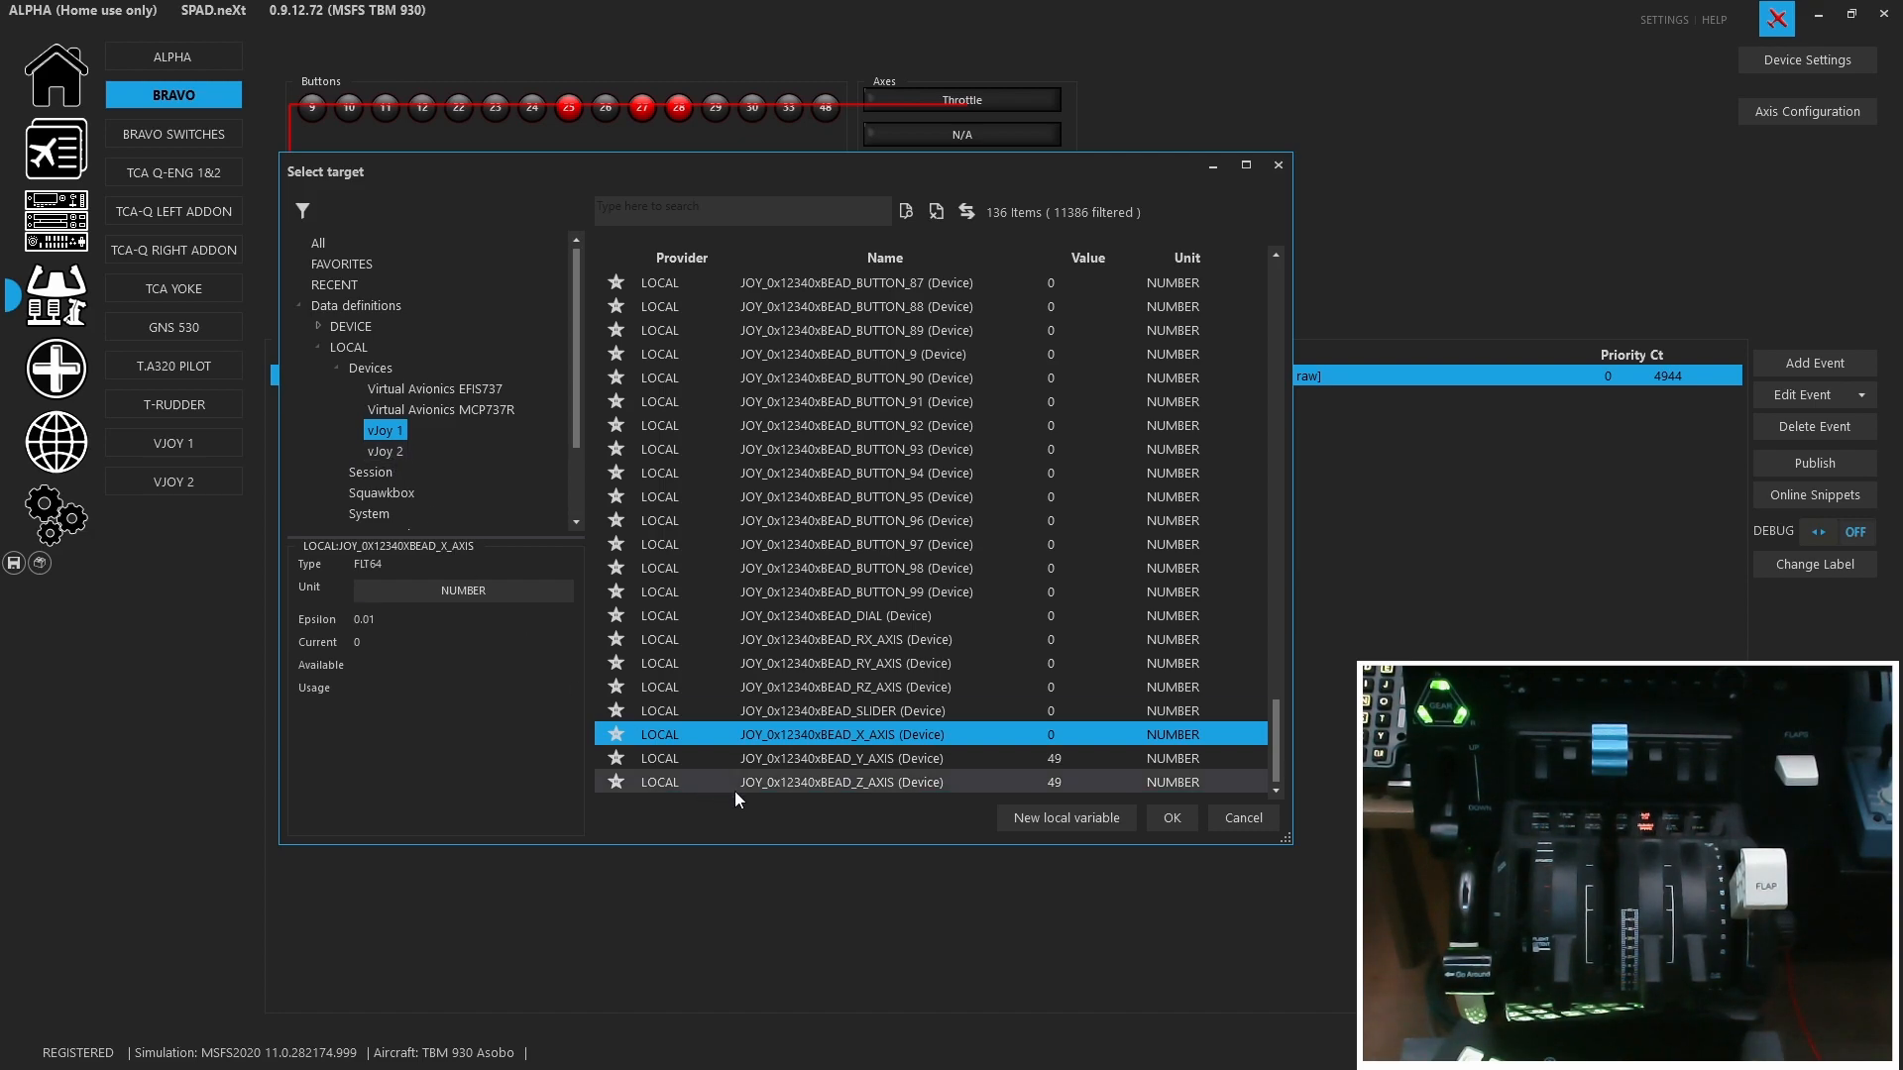
double_click(835, 735)
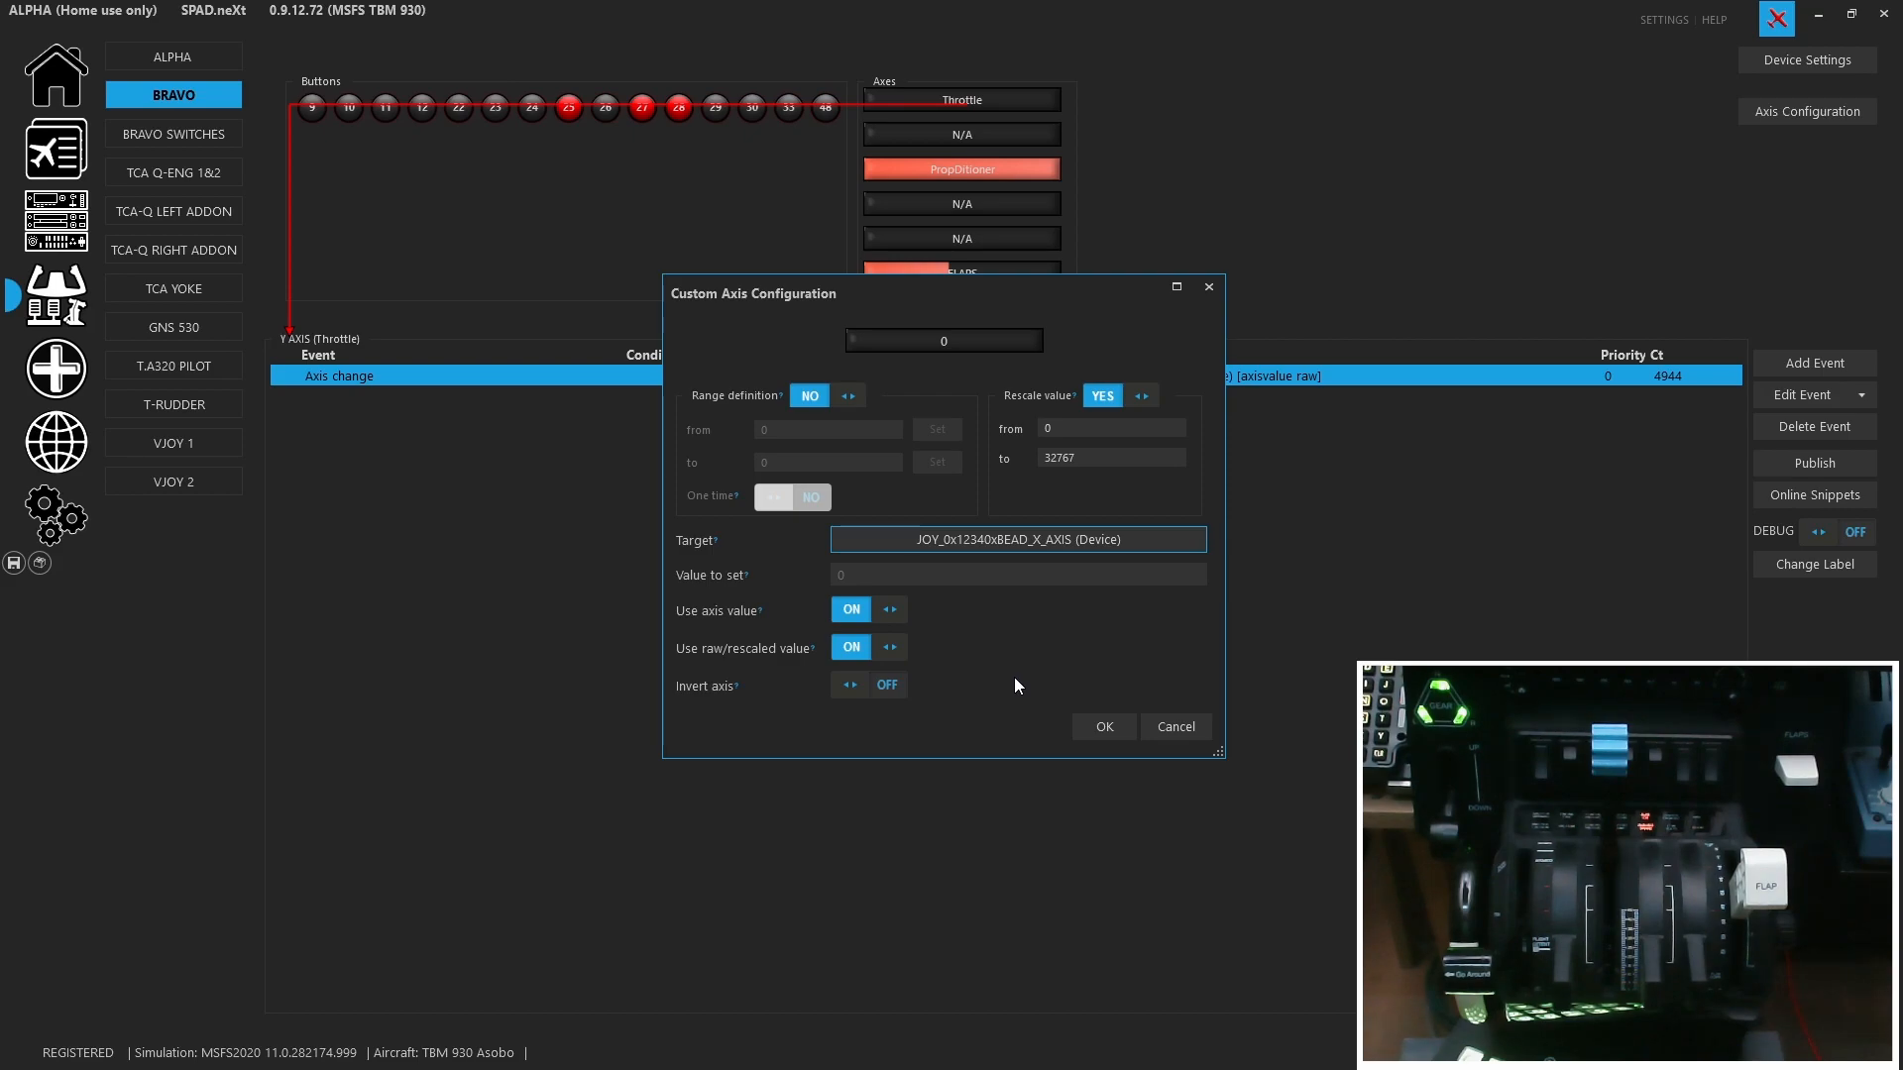
left_click(1128, 734)
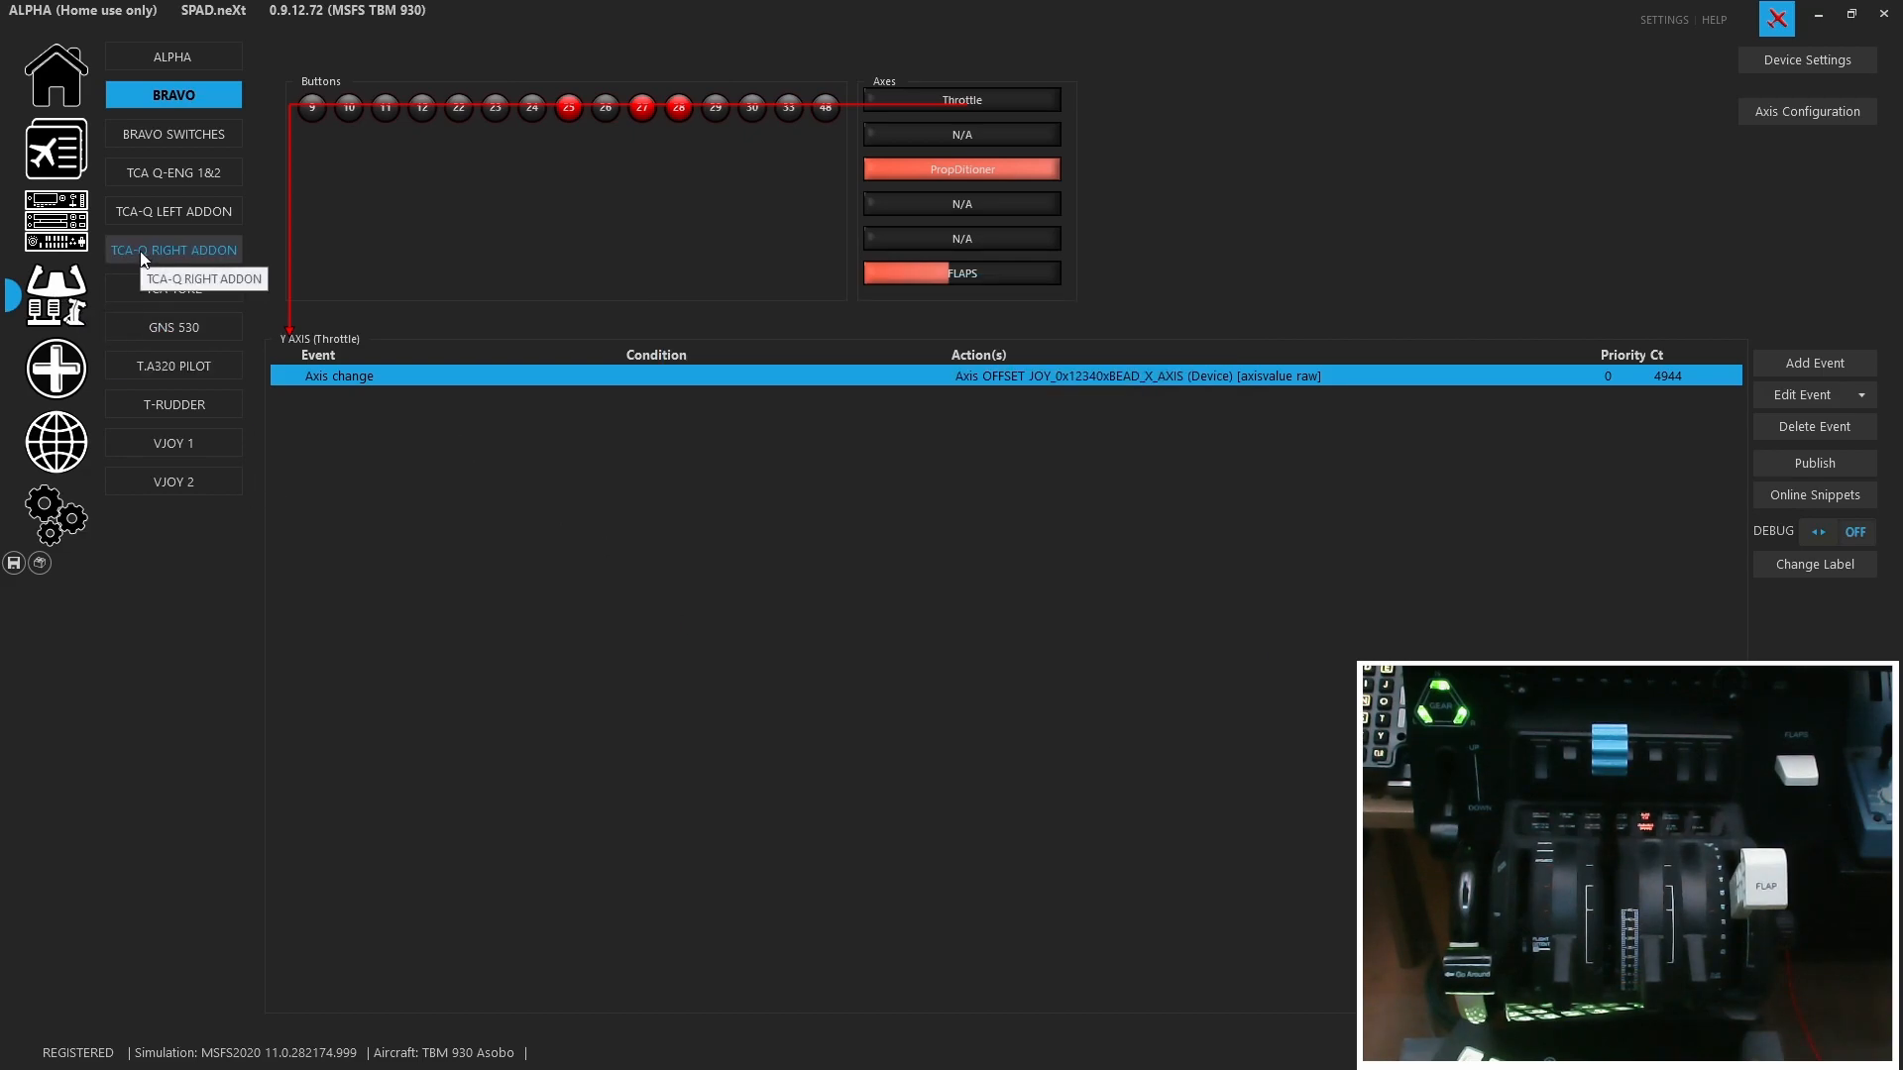
- On TCA Q-ENG 1&2, target the left thrust lever's THROTTLE1_AXIS_SET_EX1 axis event to JOY_0x12340xBEAD_X_AXIS, rescaled 0 to 32767, and save the profile
left_click(190, 184)
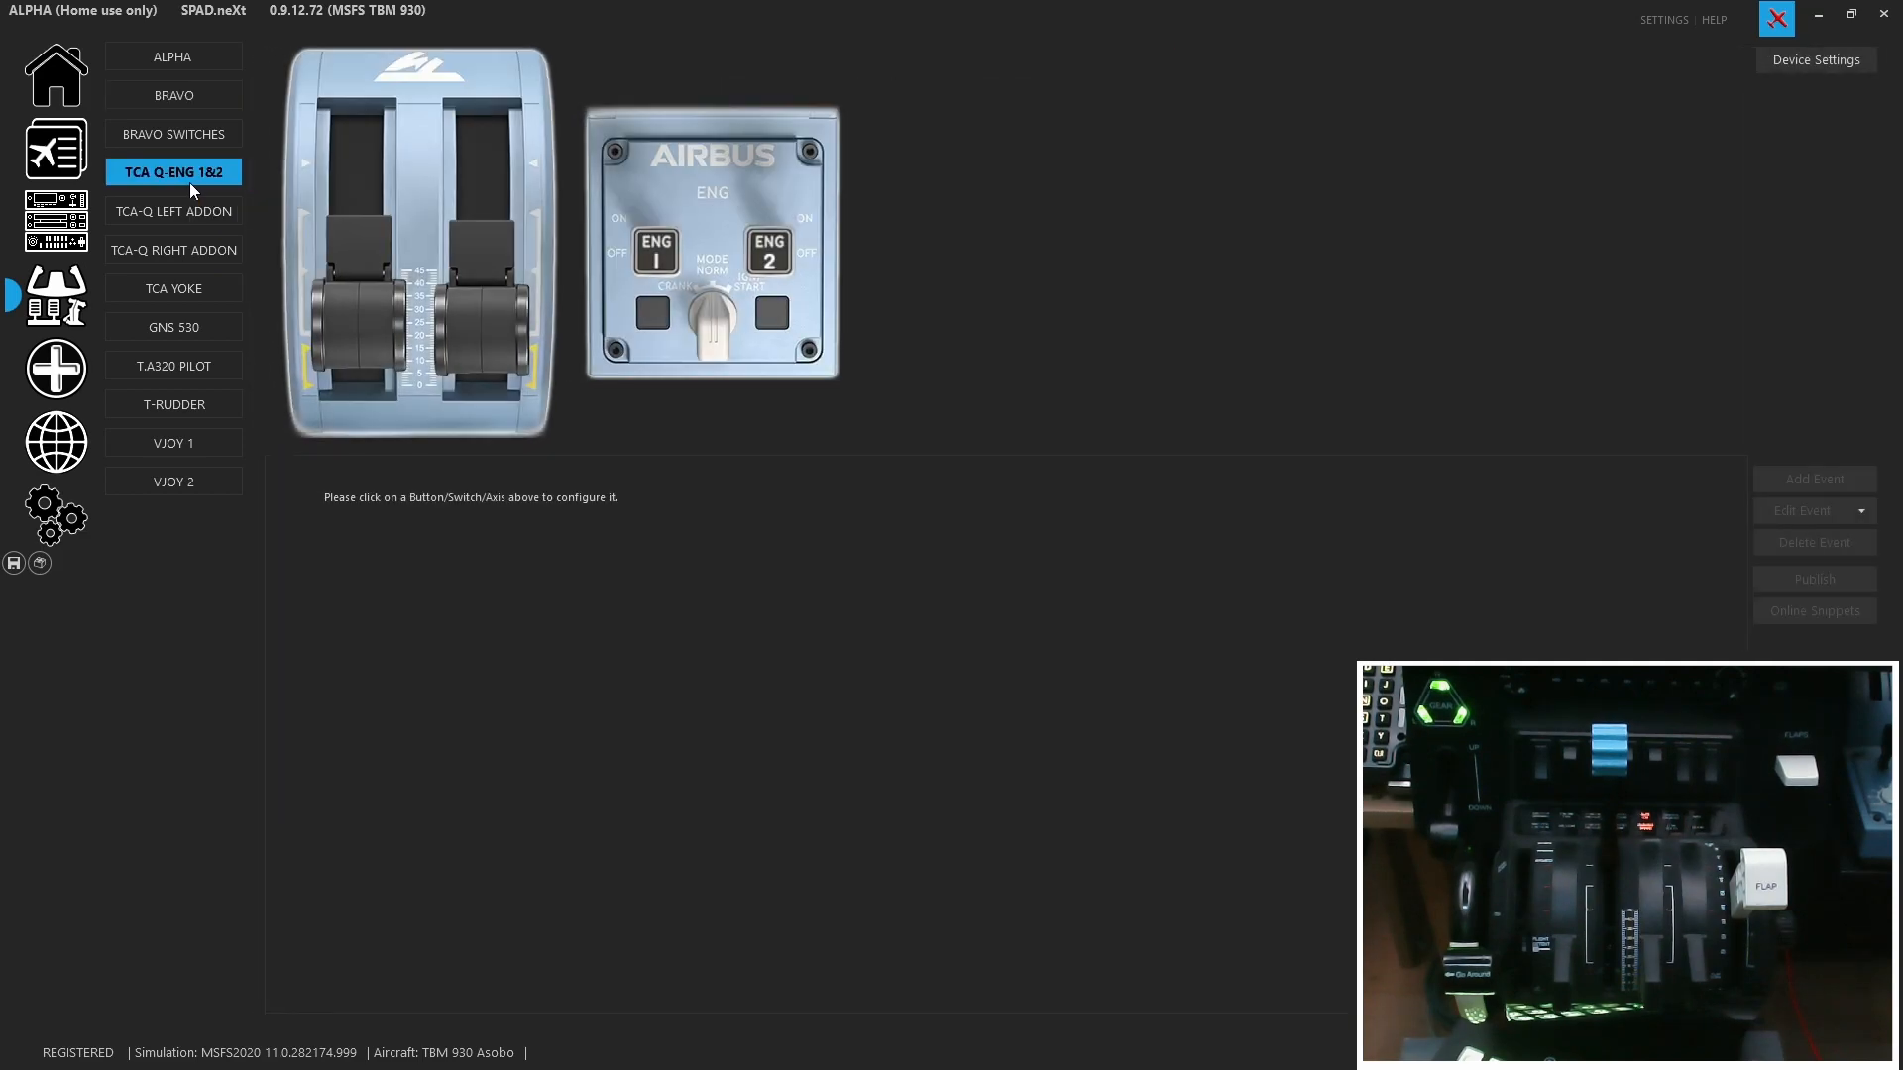
left_click(365, 317)
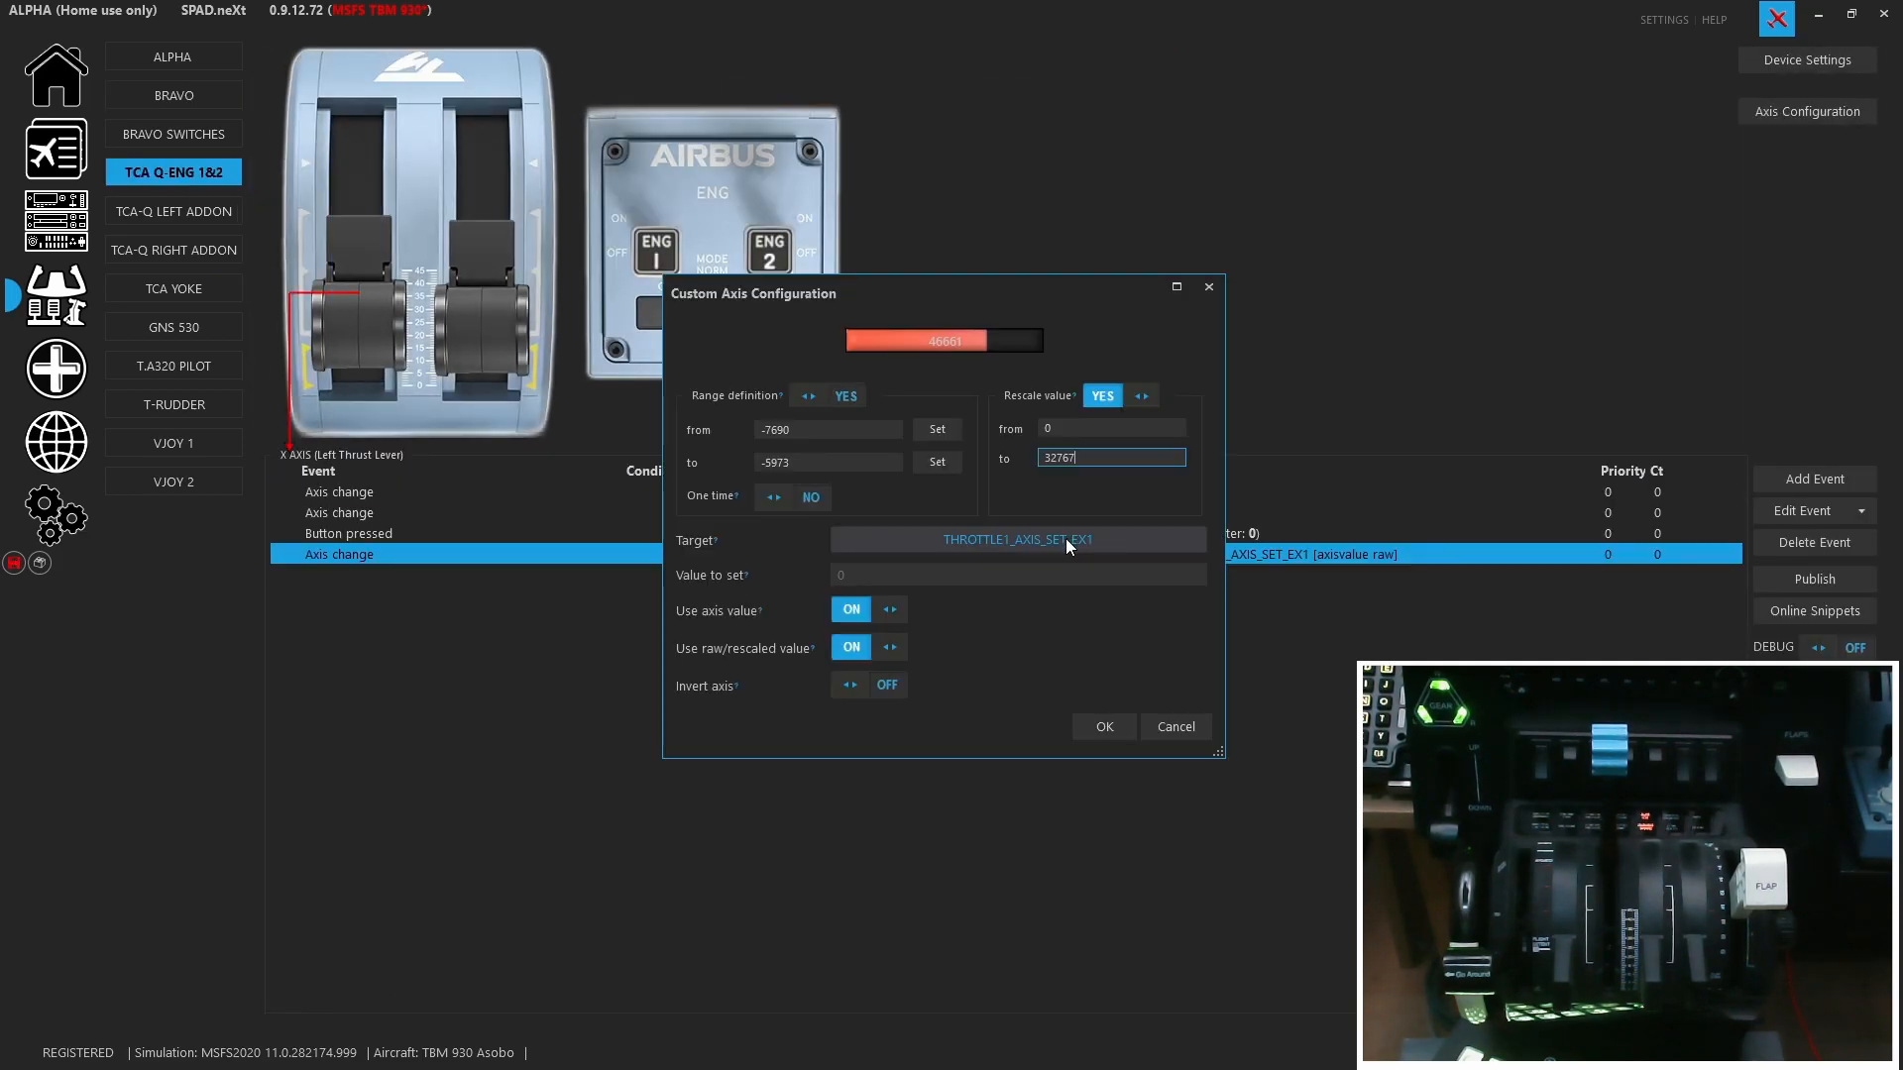
left_click(1068, 542)
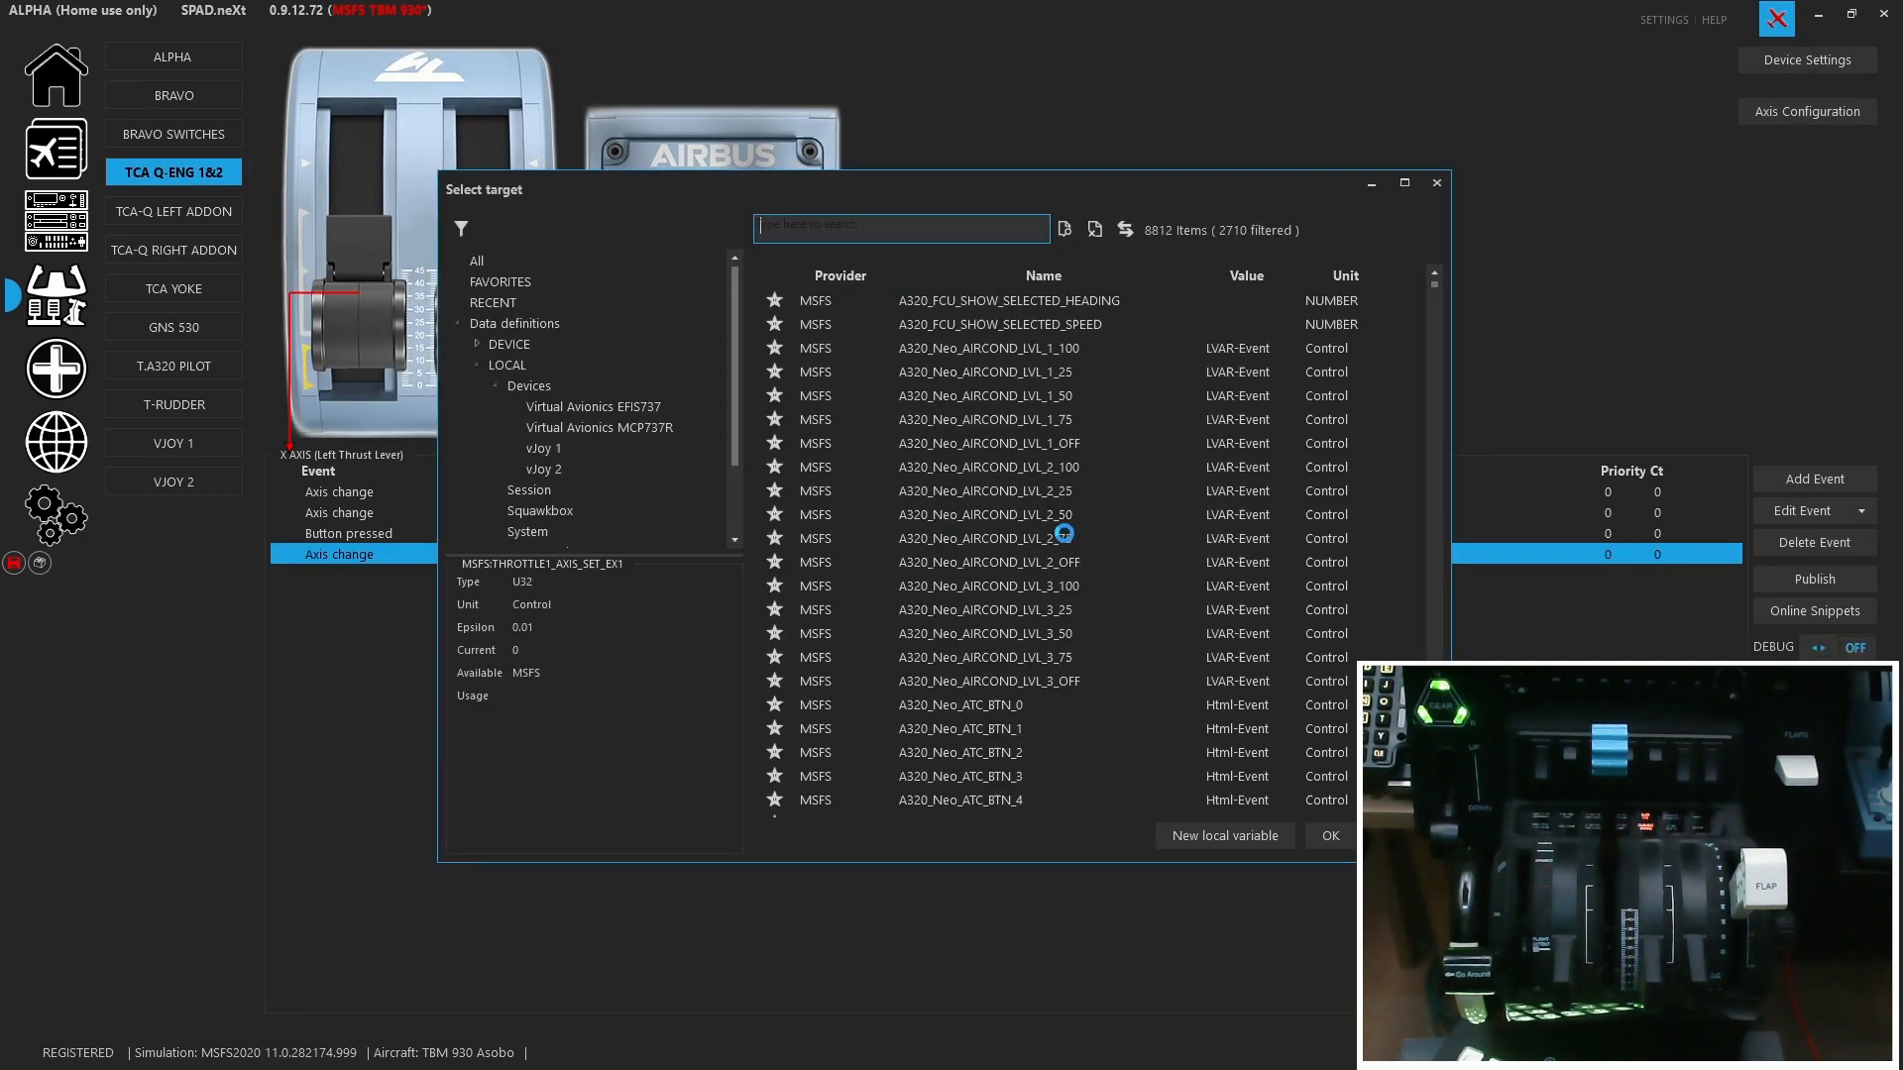
left_click(547, 450)
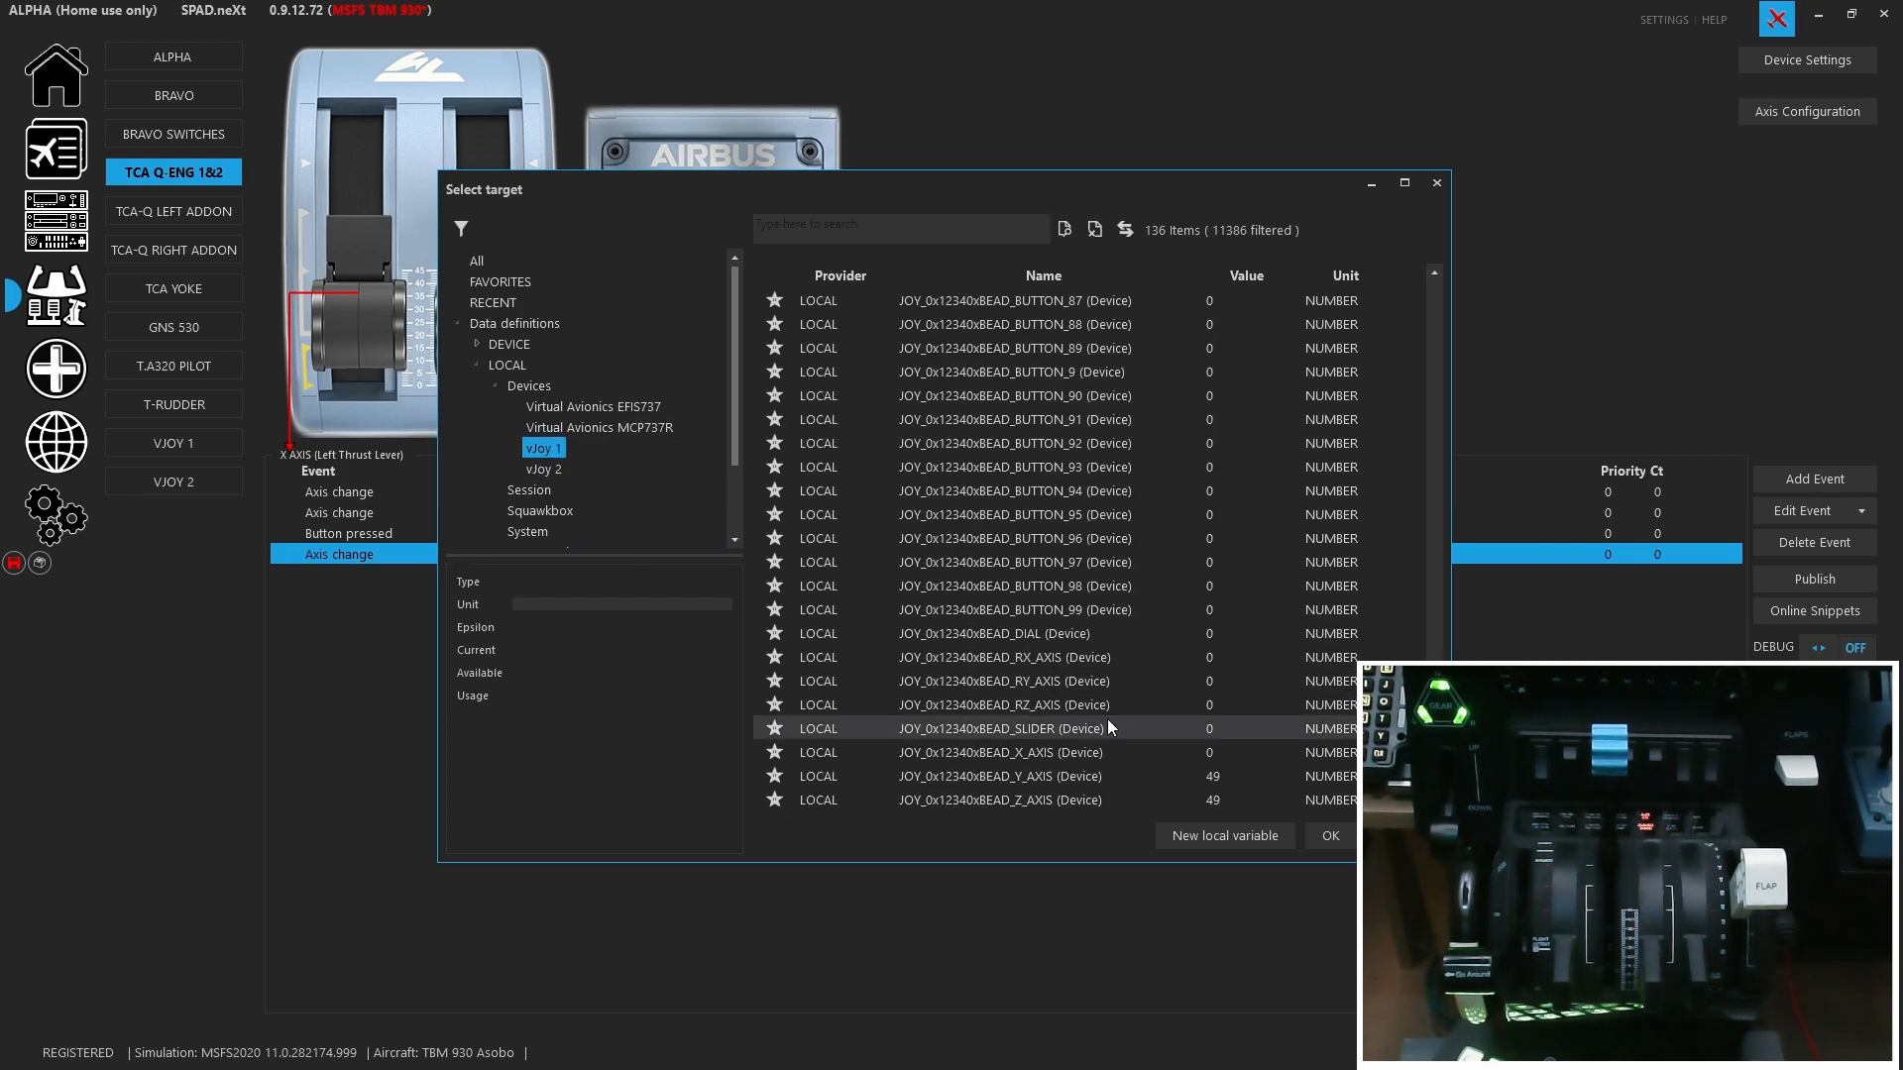
left_click(1107, 753)
left_click(1328, 837)
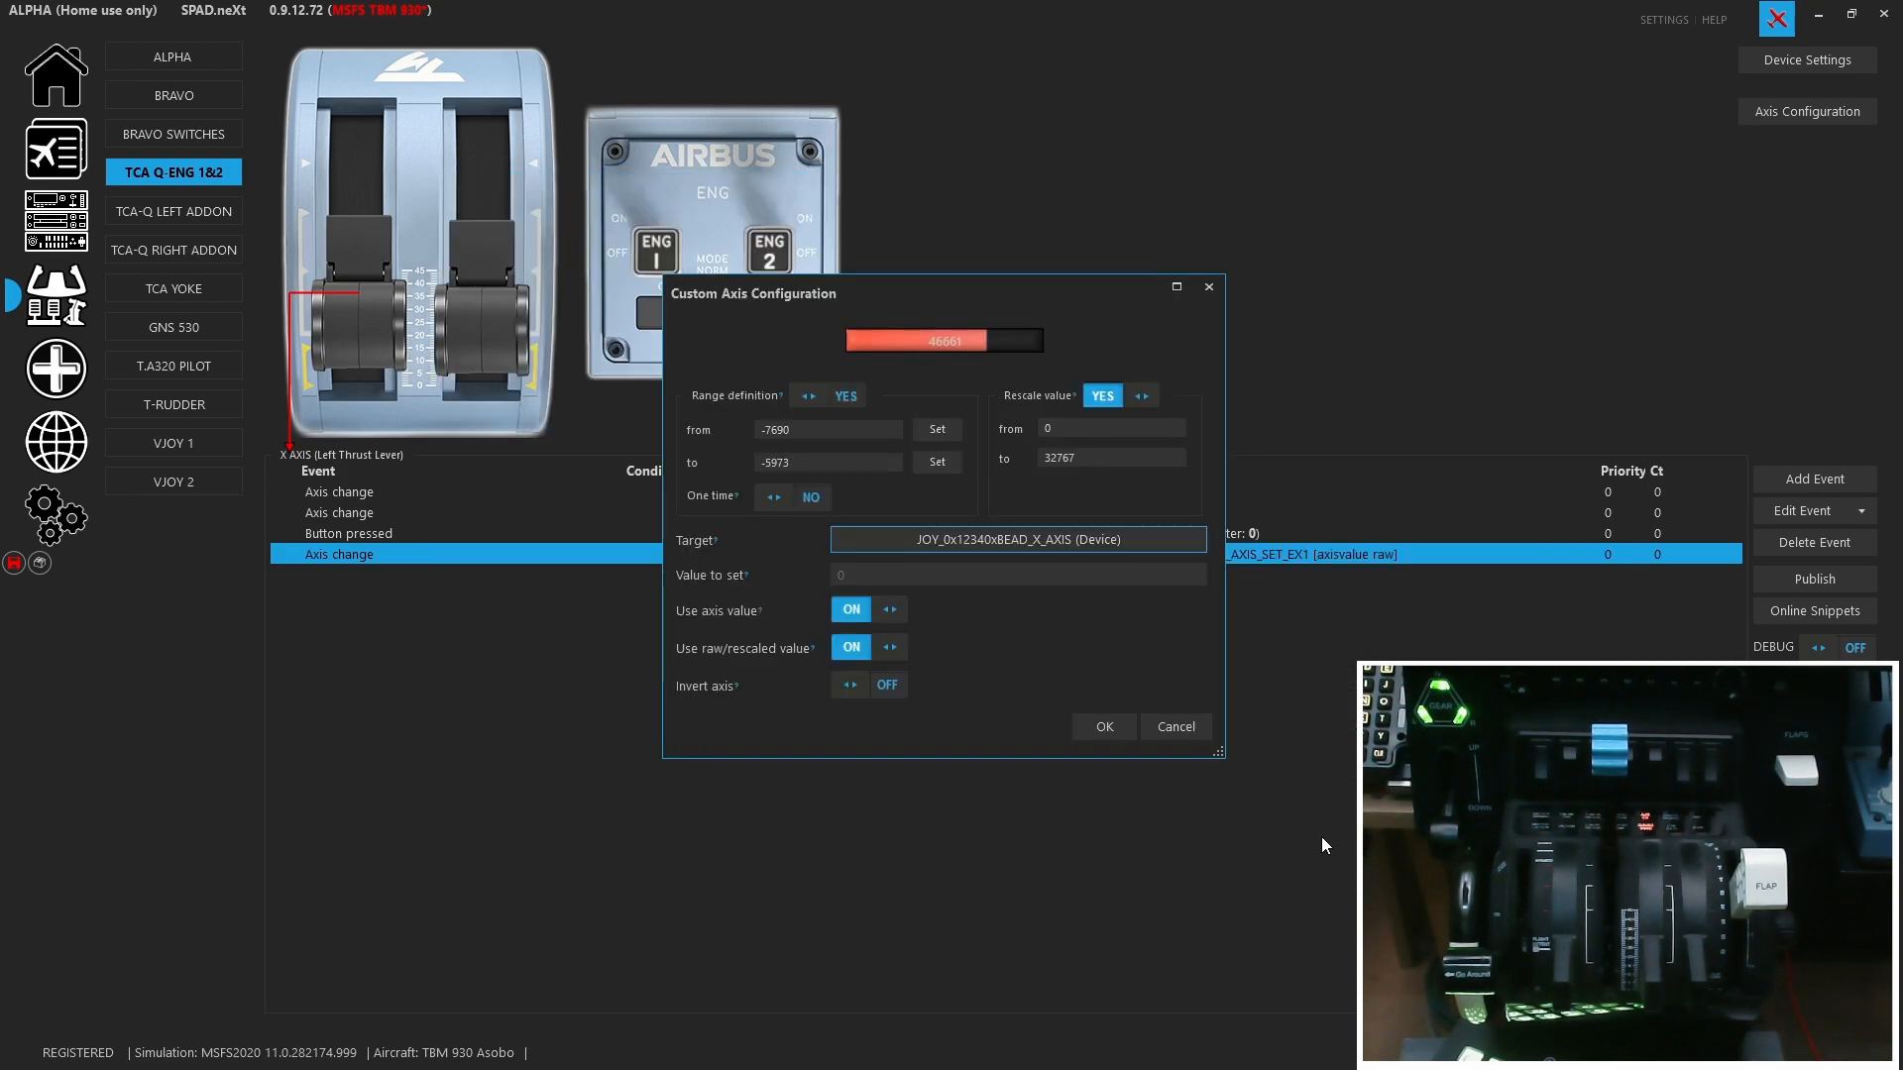
left_click(1104, 729)
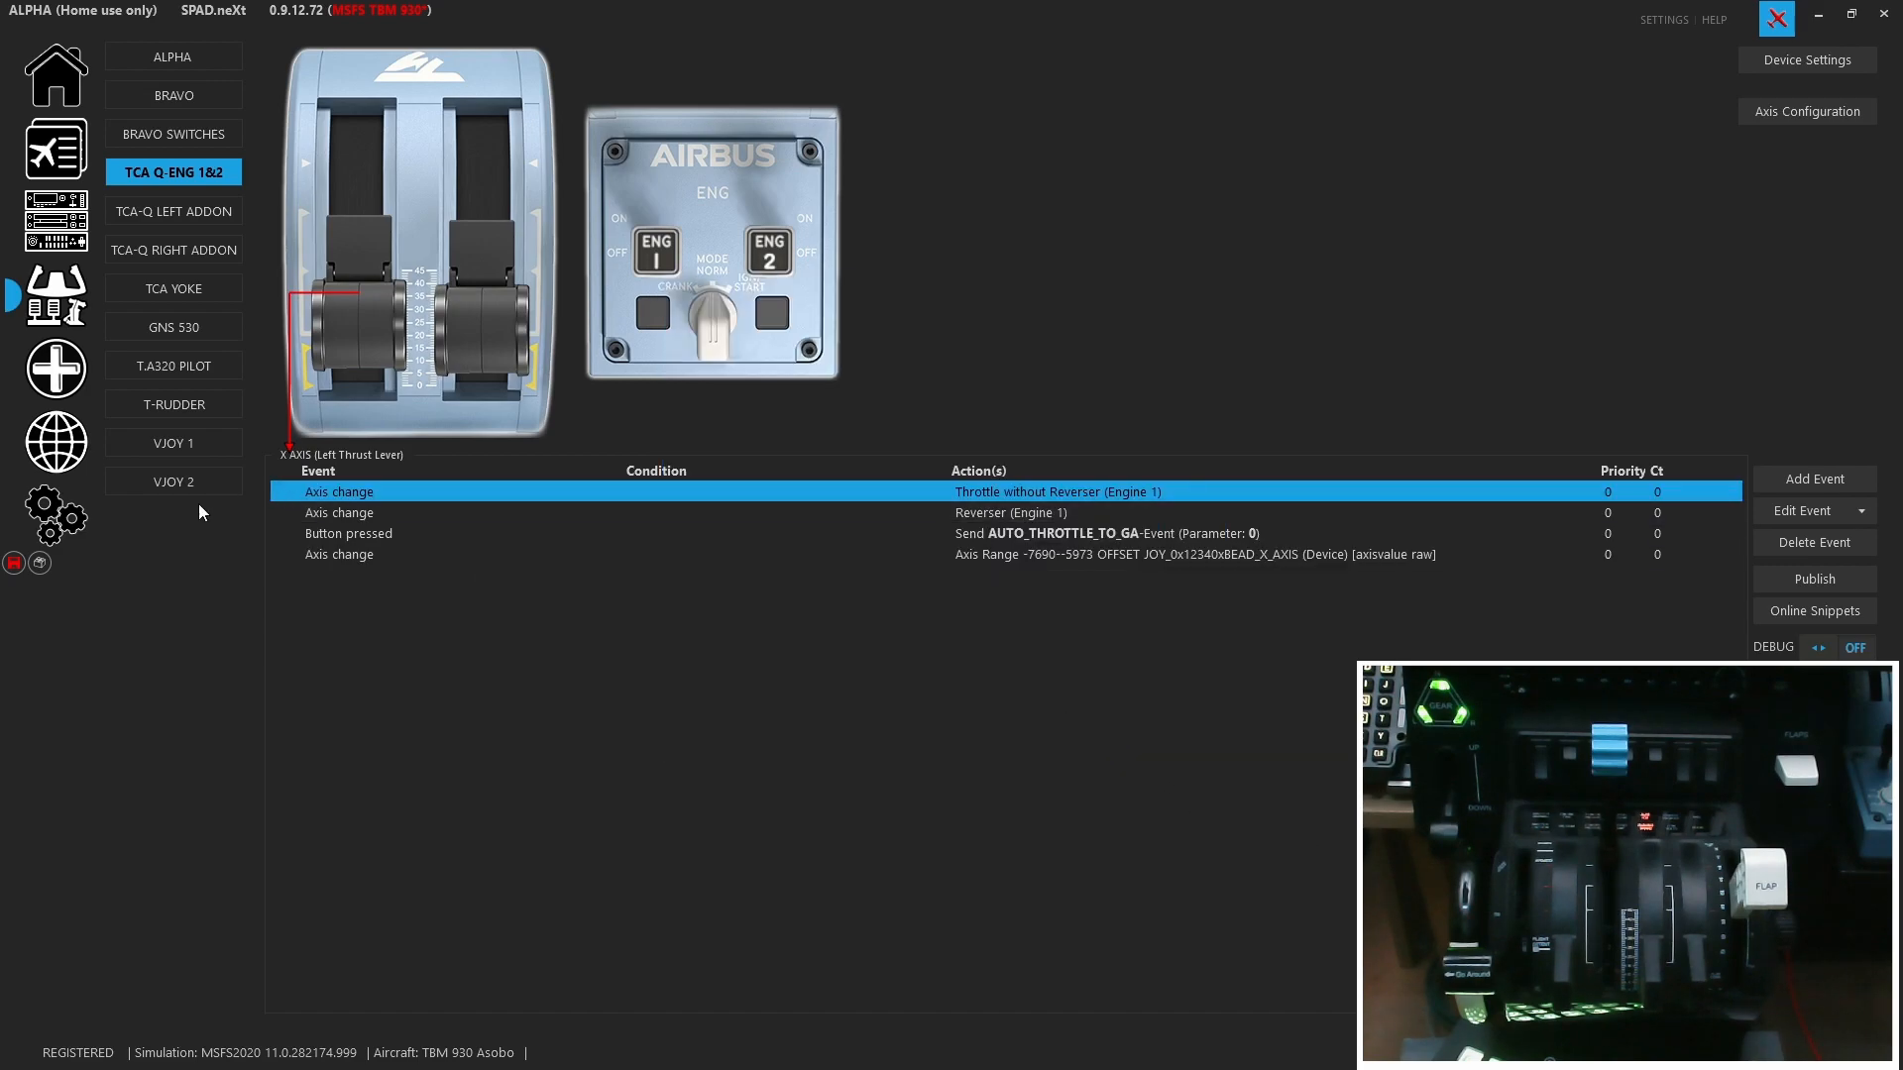
left_click(14, 562)
- Review the scripted events on the BRAVO PropDitioner axis for CONDITIONFOLLOW values 1, 2 and 3
left_click(196, 452)
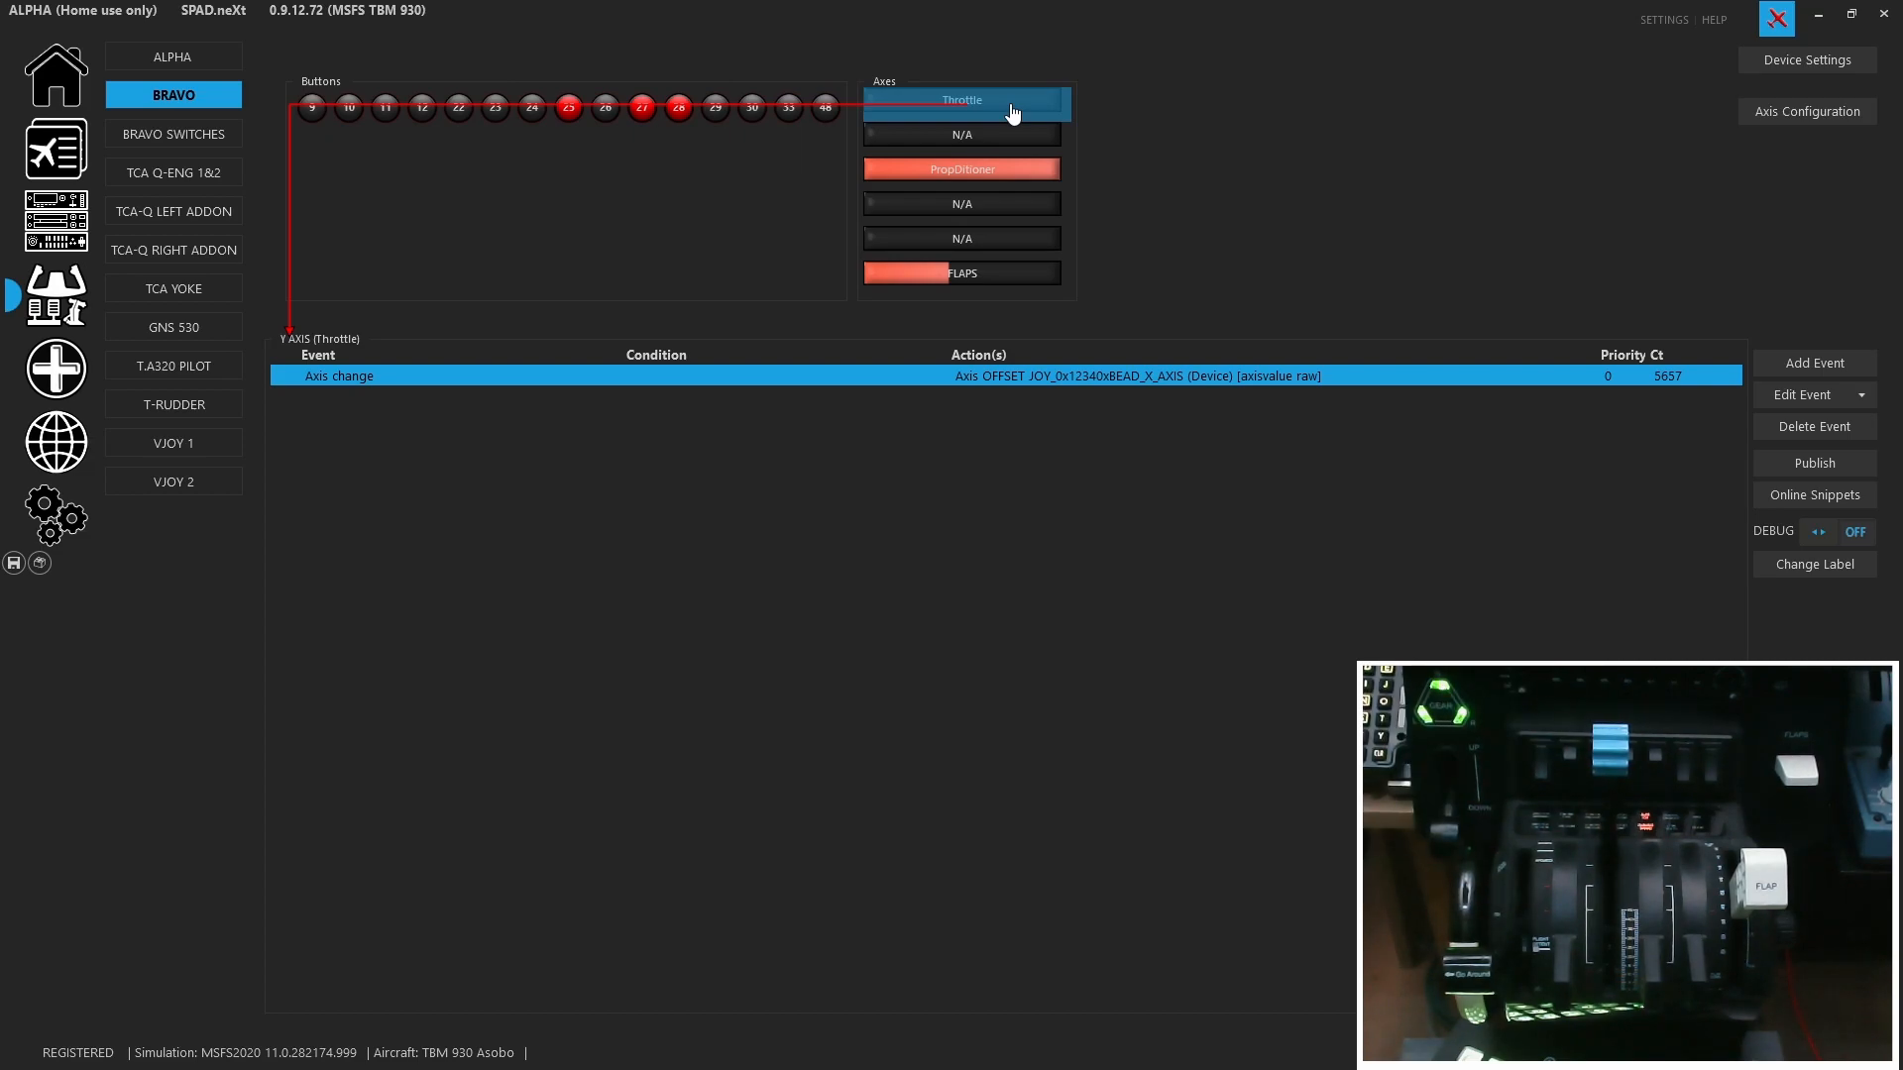
left_click(991, 171)
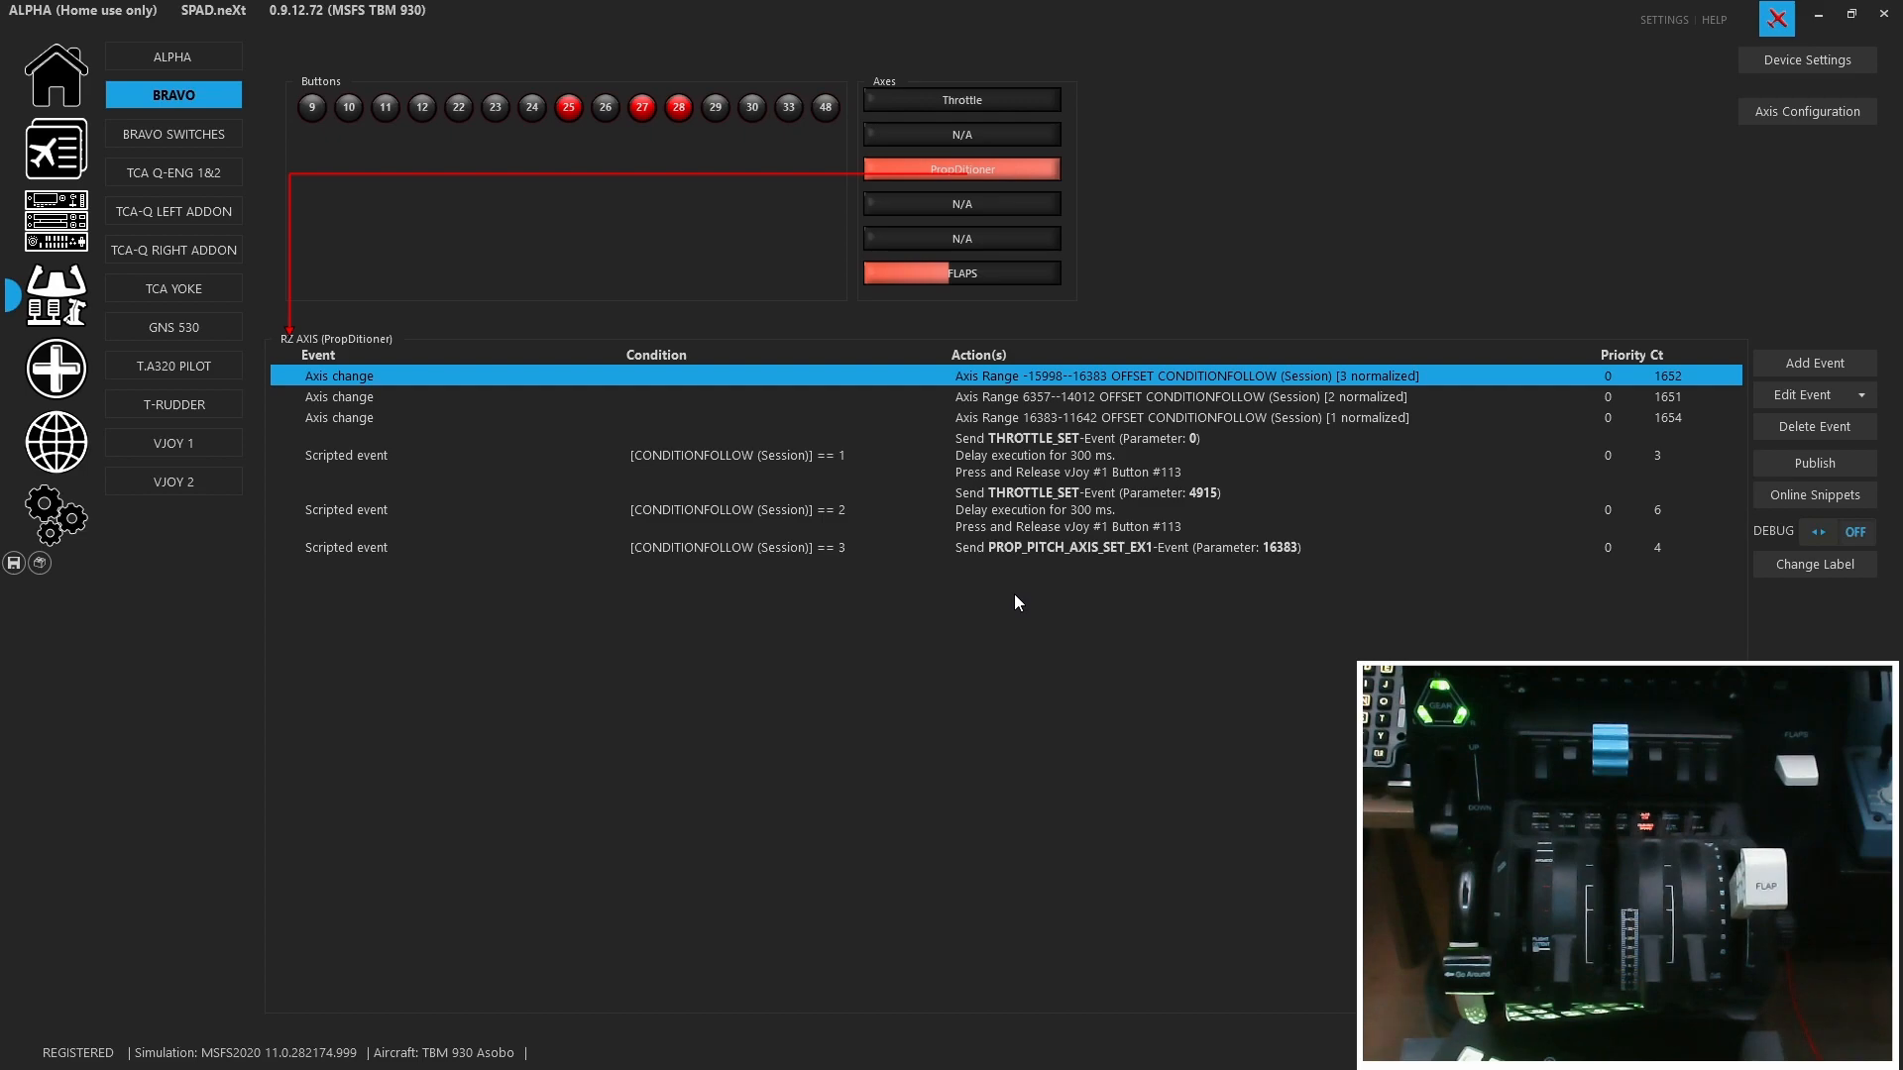
left_click(889, 478)
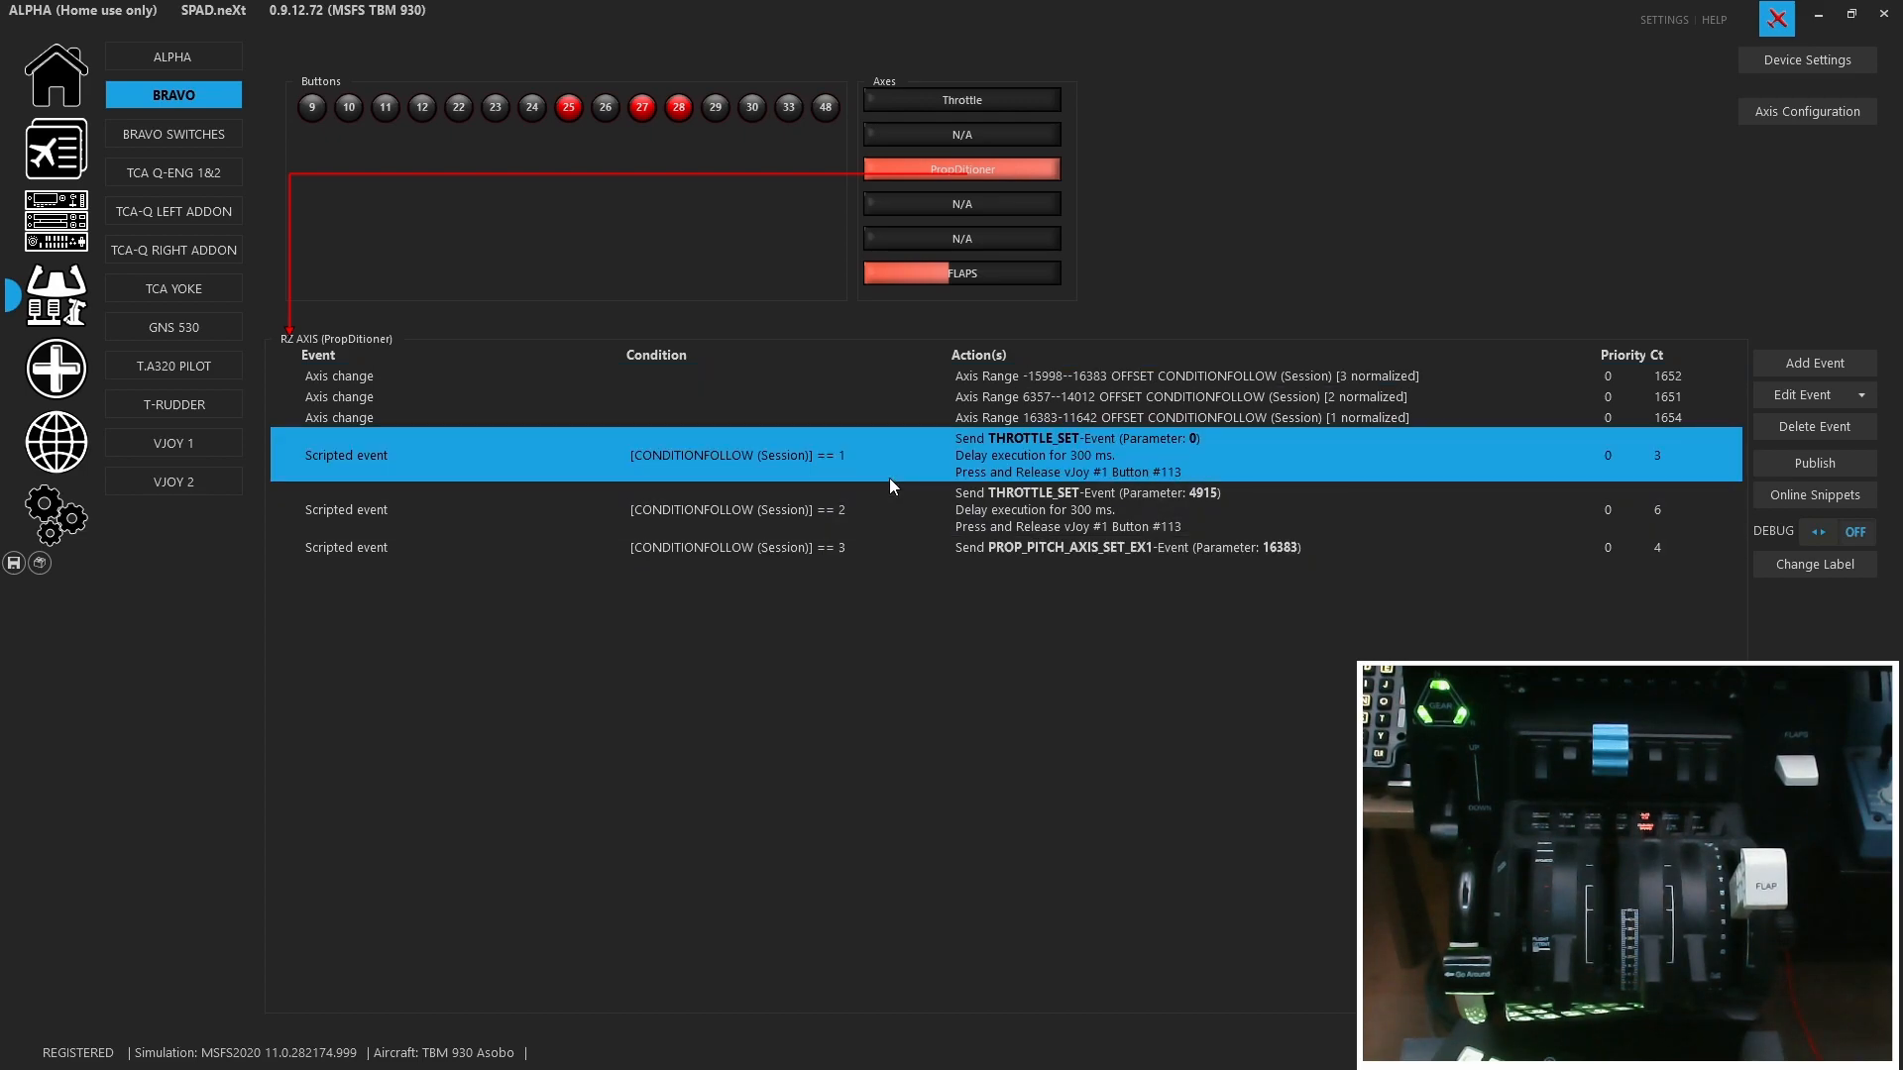
left_click(904, 507)
left_click(906, 547)
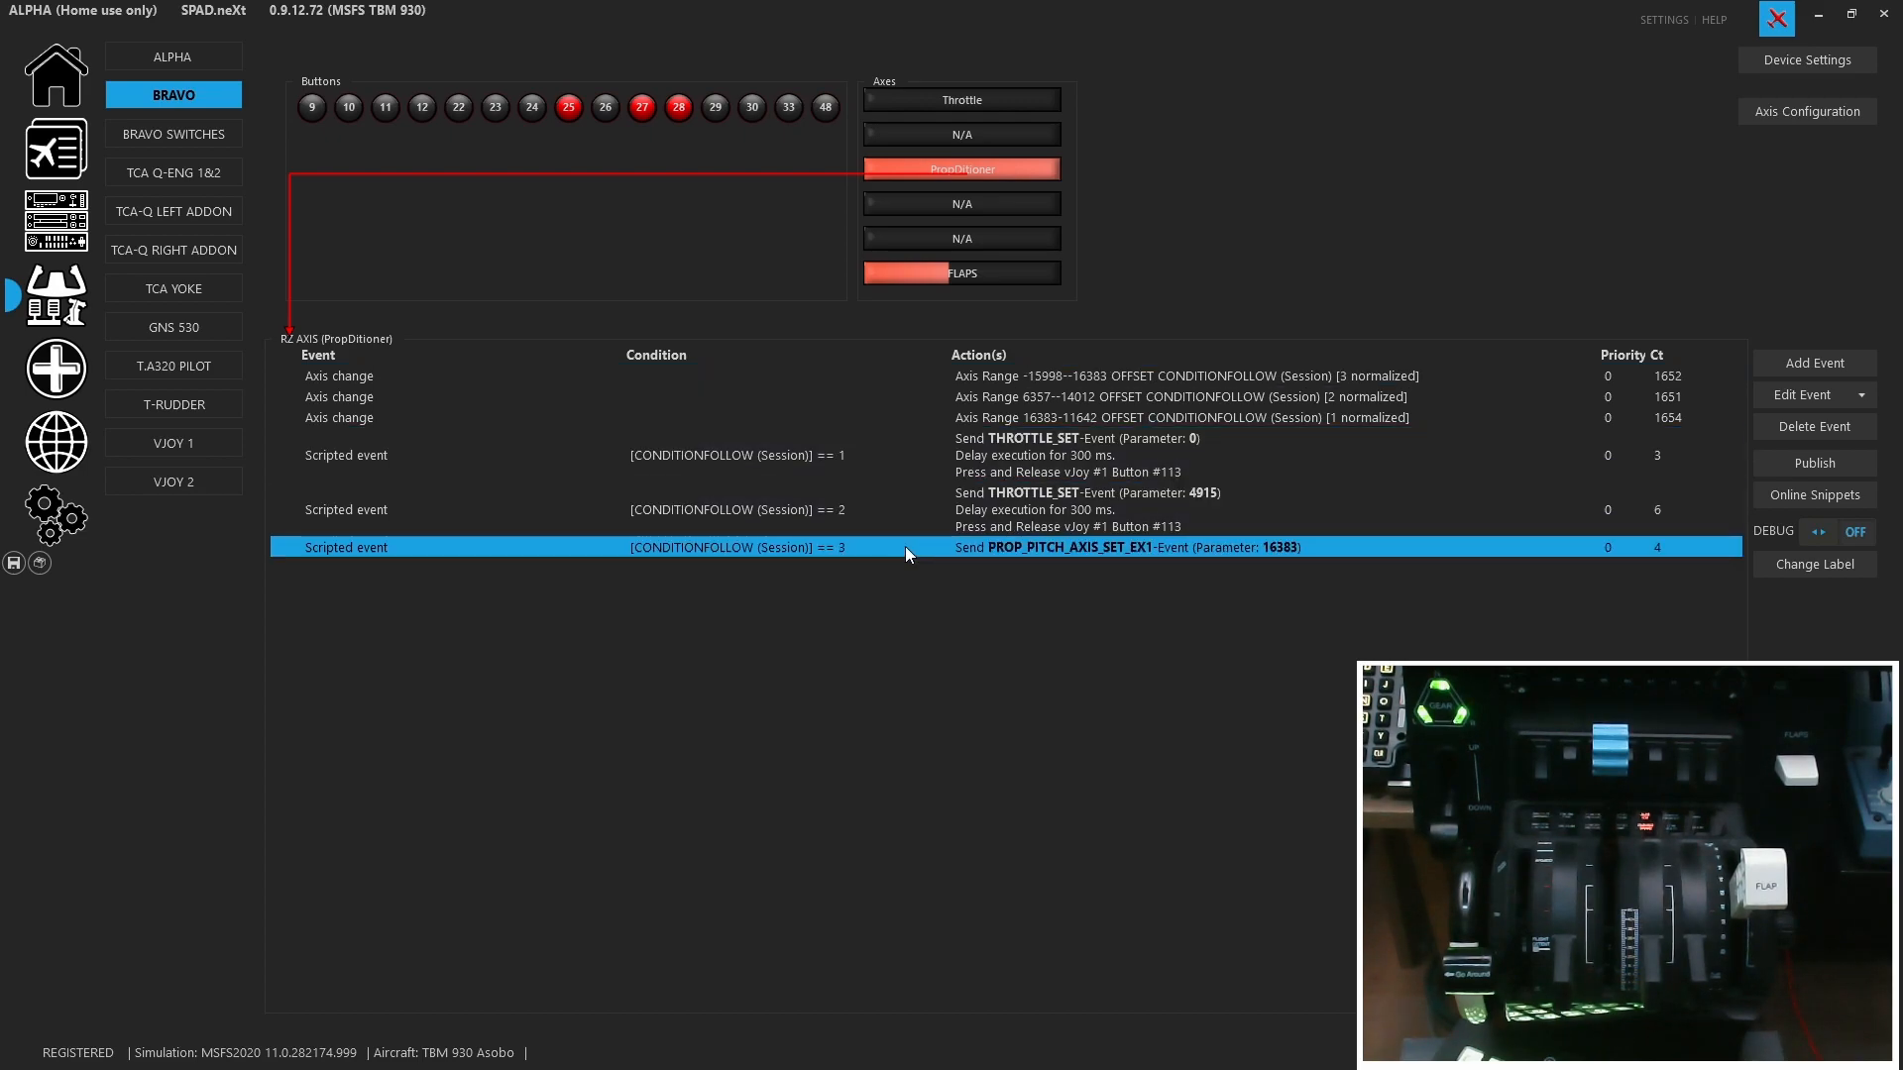
- Examine the range definition of the PropDitioner axis change event that sets CONDITIONFOLLOW to 3
double_click(1050, 375)
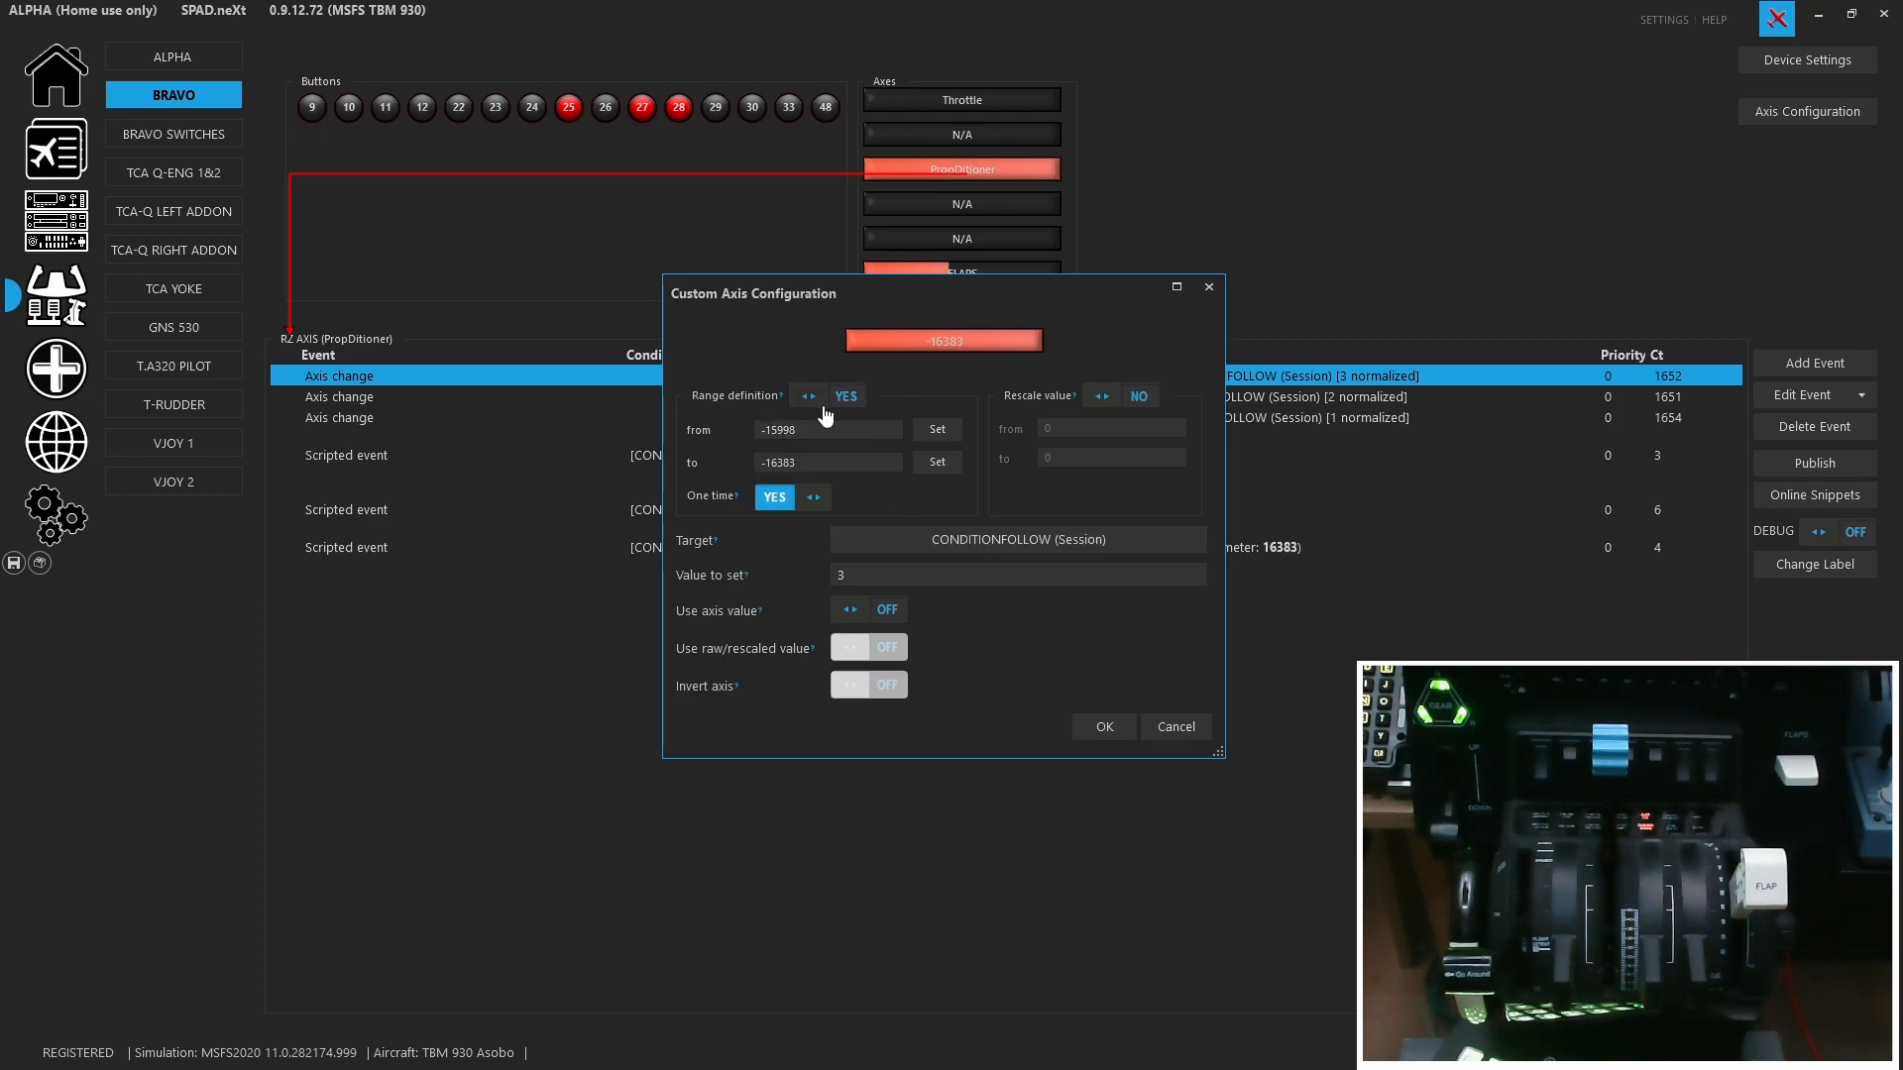
left_click_drag(758, 301, 623, 298)
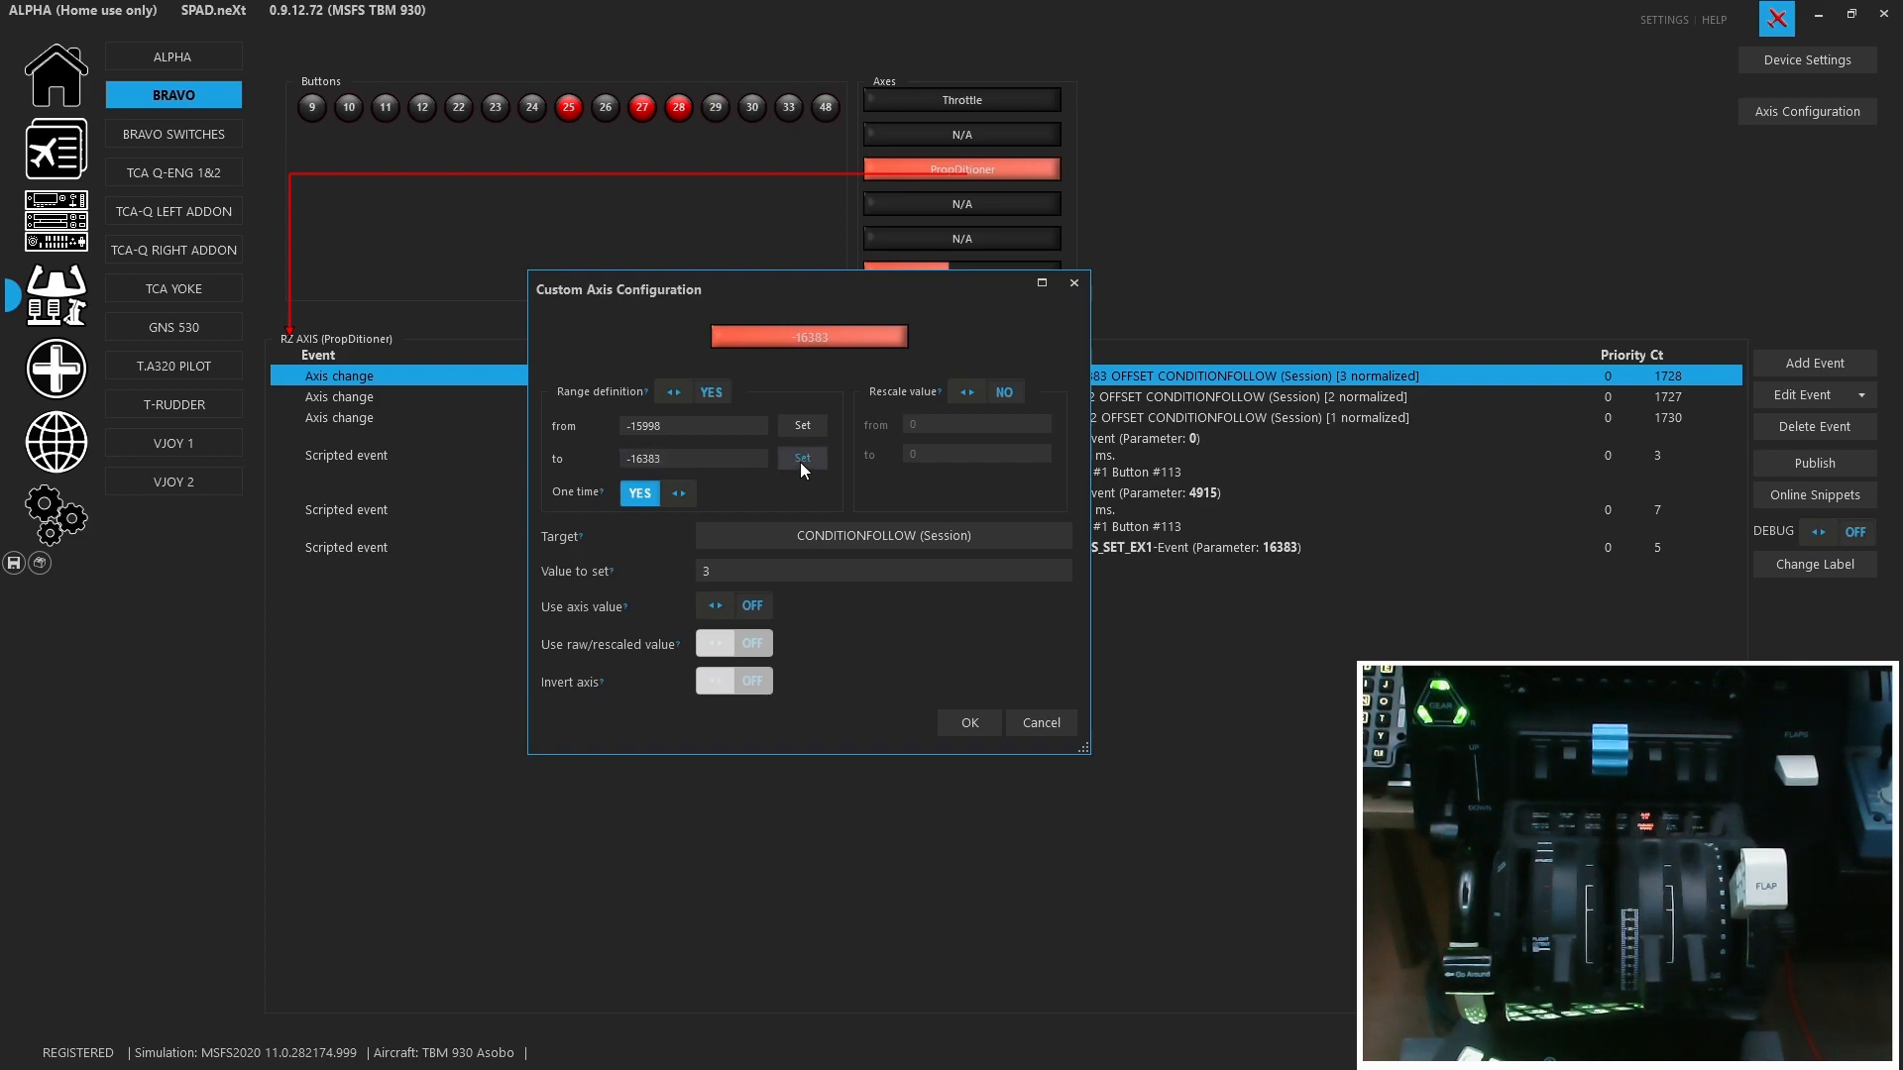
double_click(738, 426)
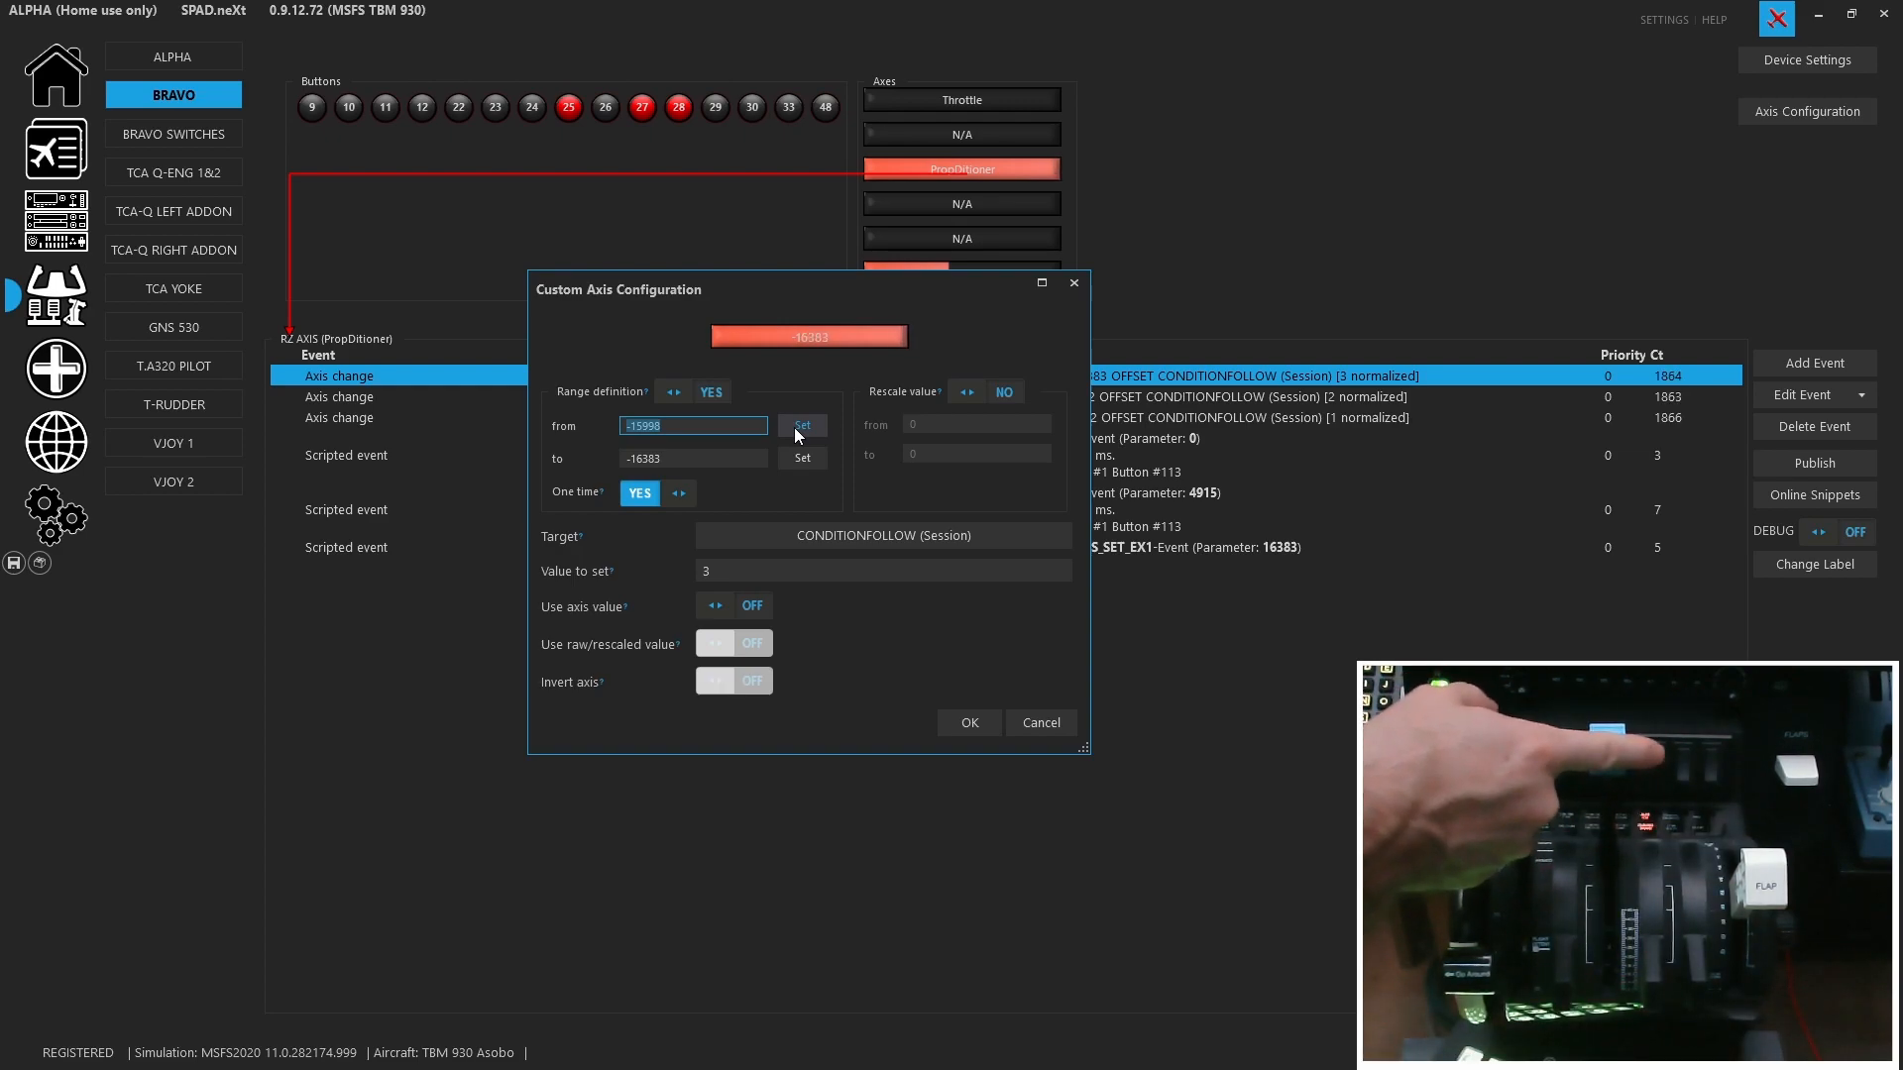
- Draft a new local Number variable with default value 0 and the No decimal (0) display normalizer, and cancel it
left_click(872, 533)
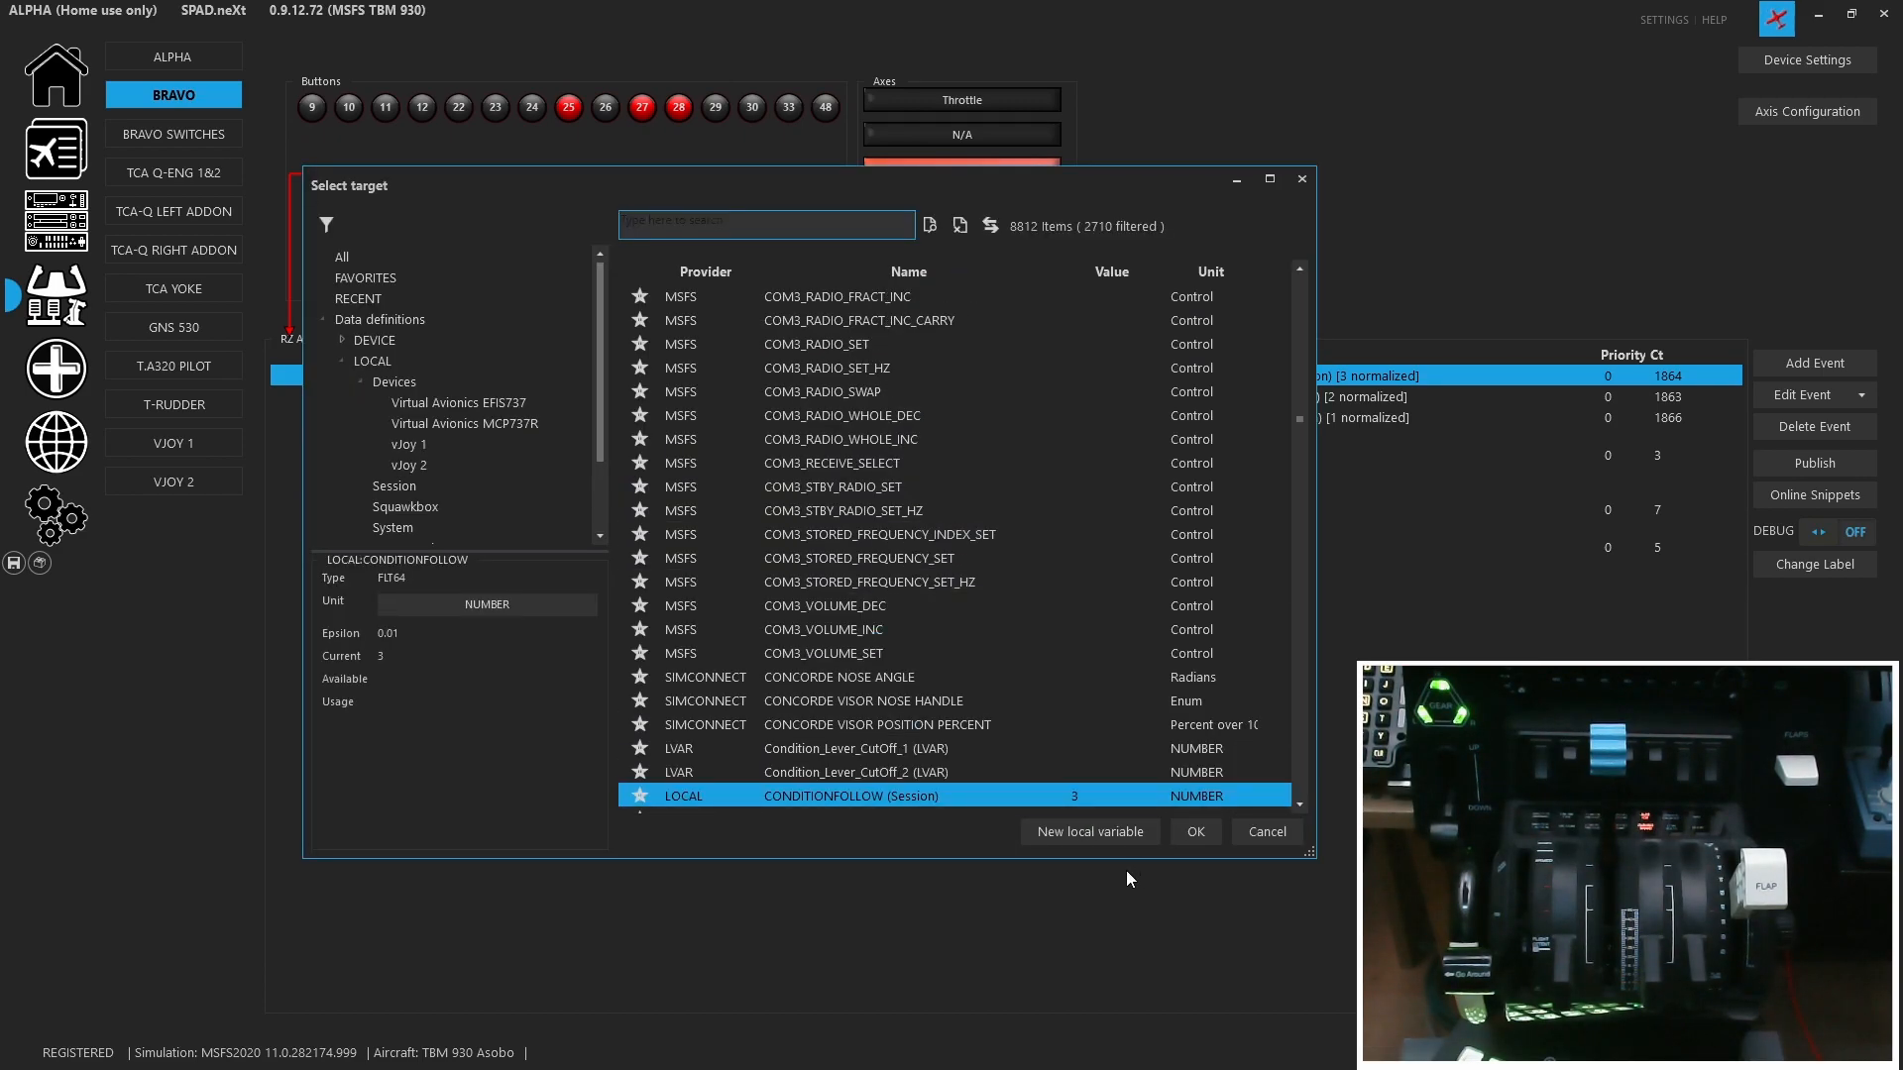
left_click(1096, 842)
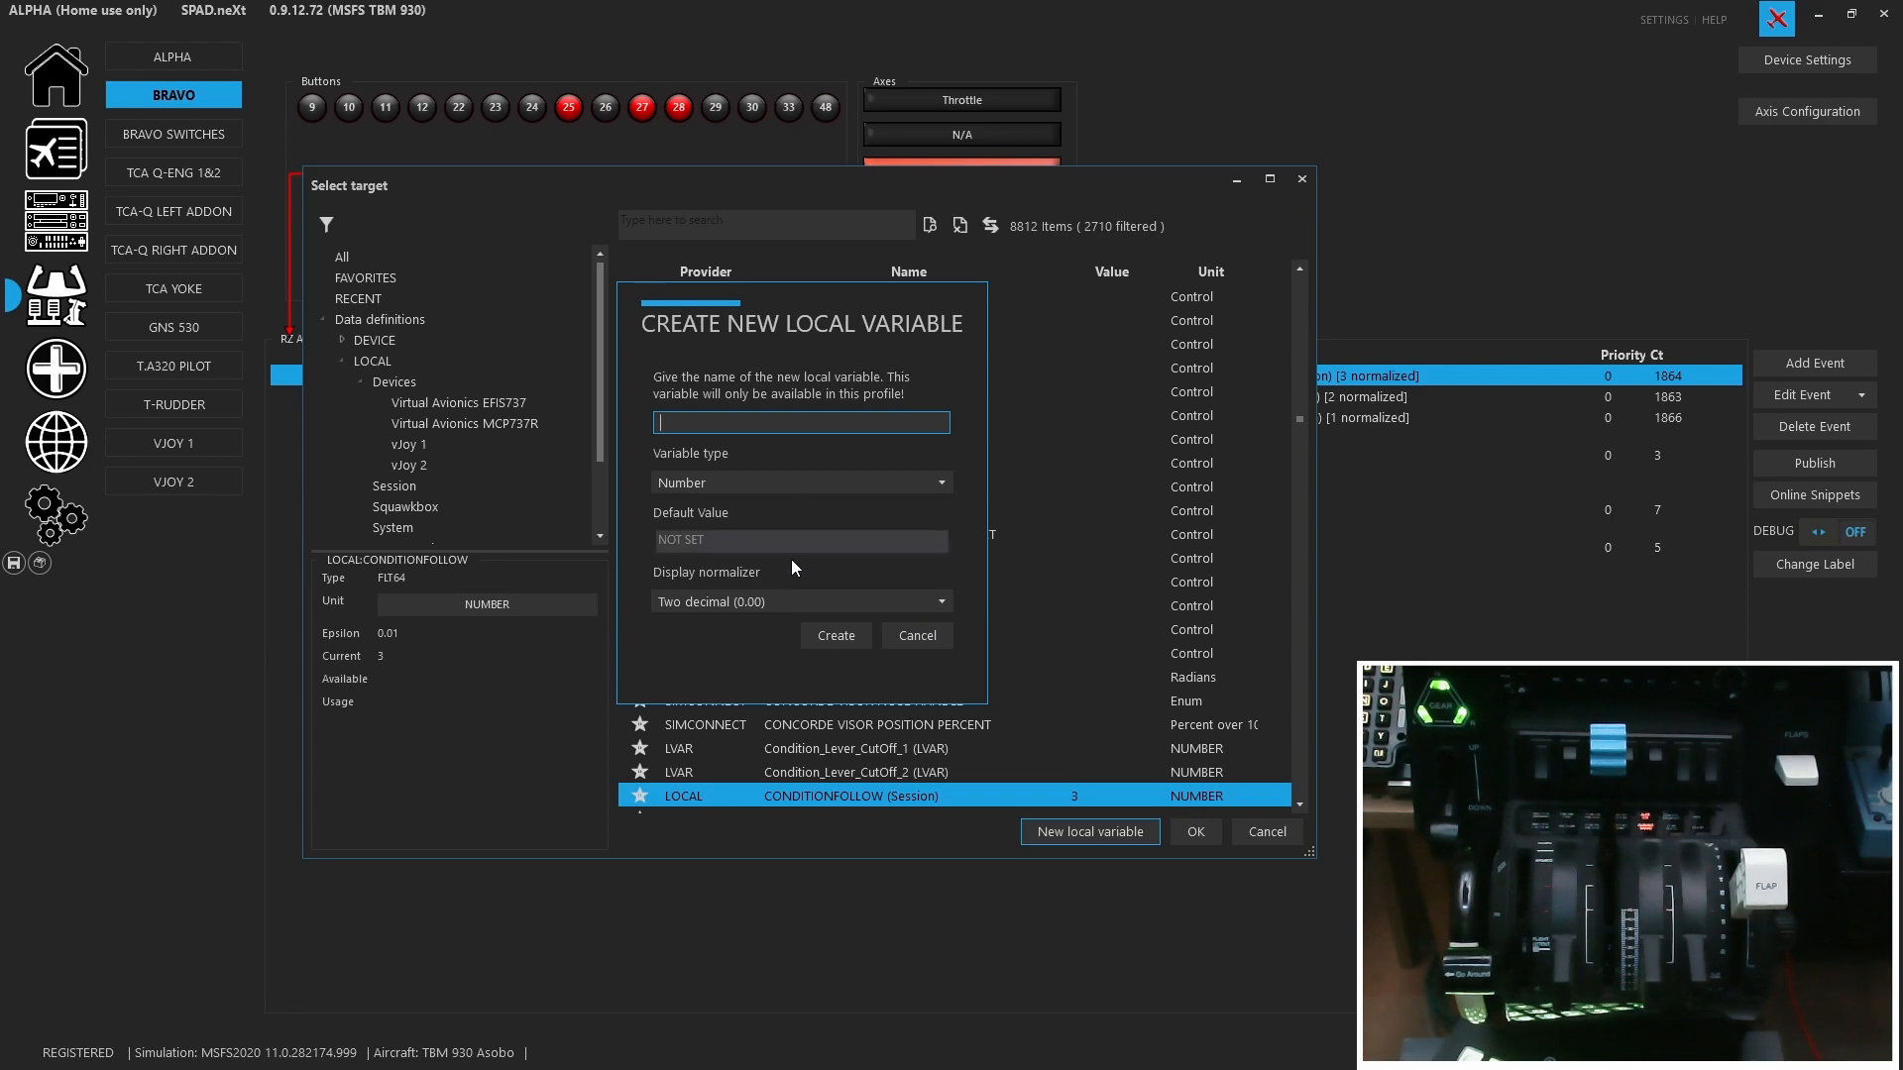
left_click(789, 604)
left_click(771, 664)
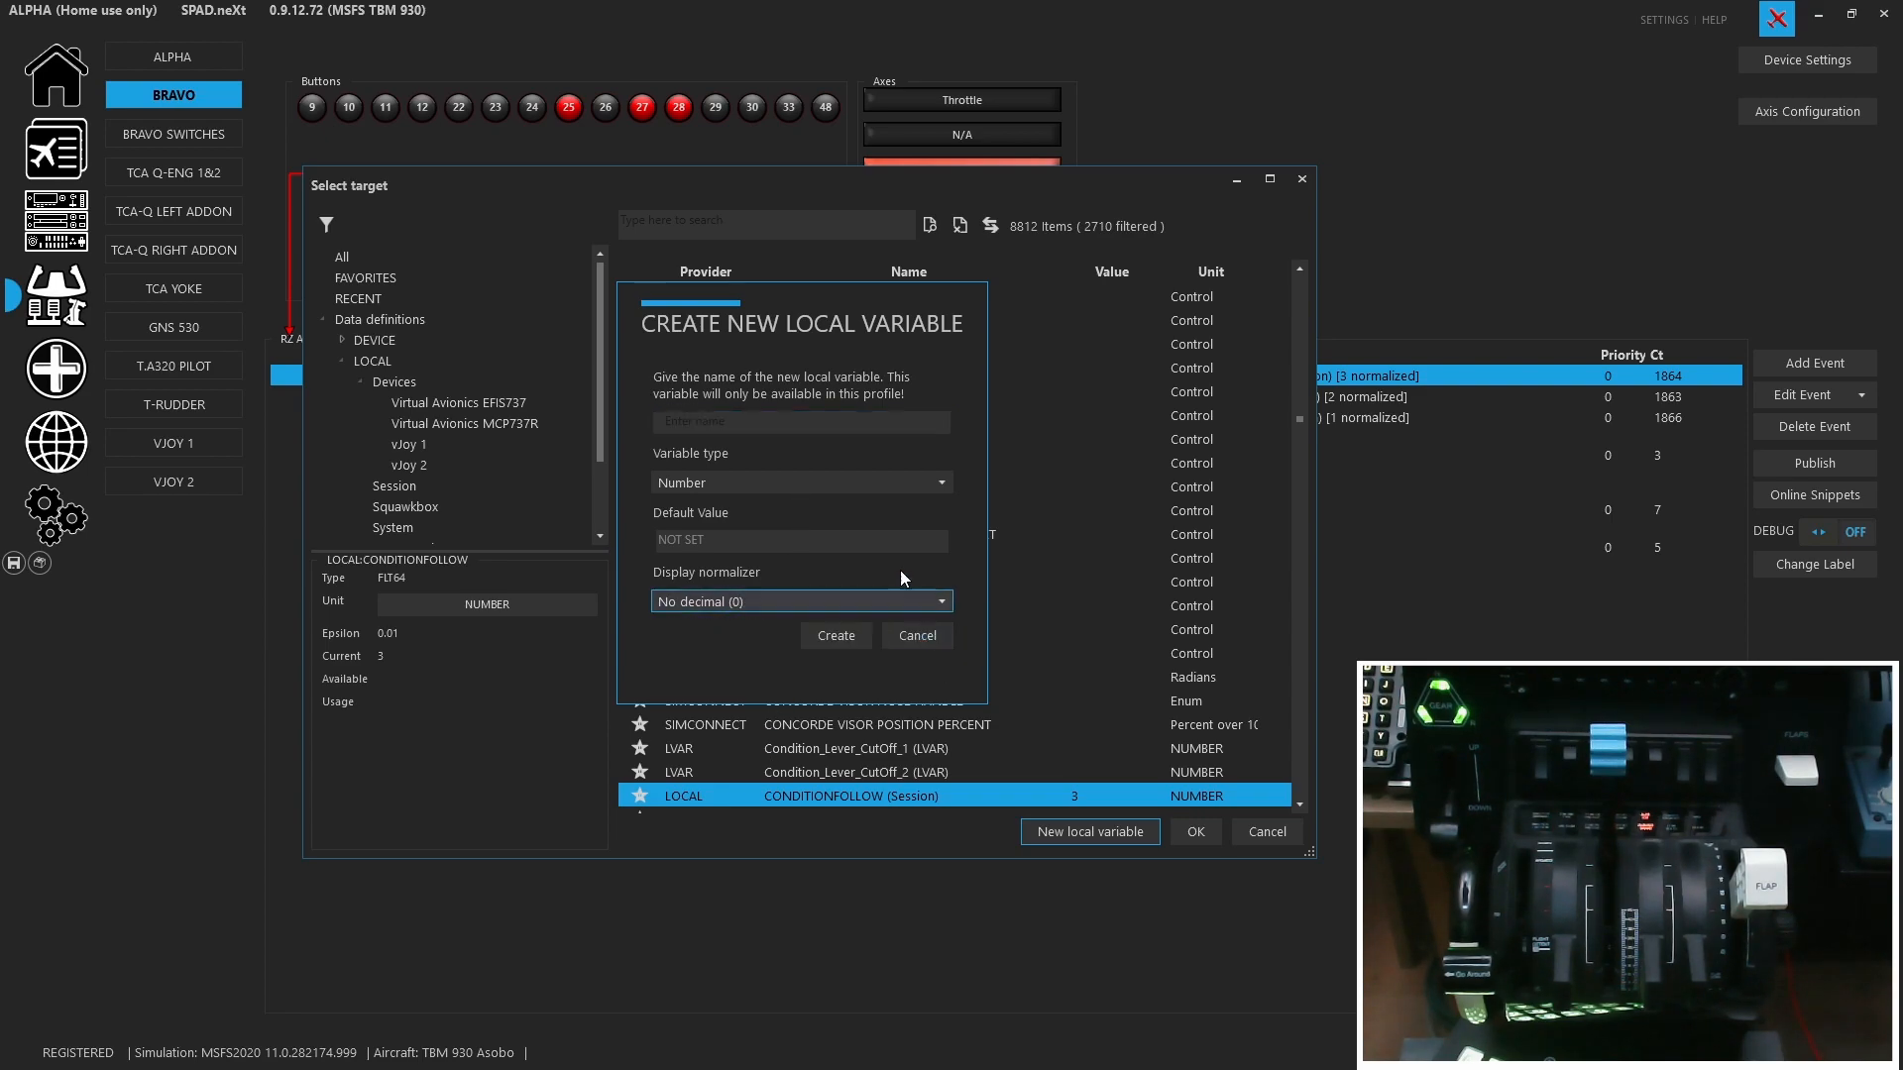
left_click(791, 543)
type("0")
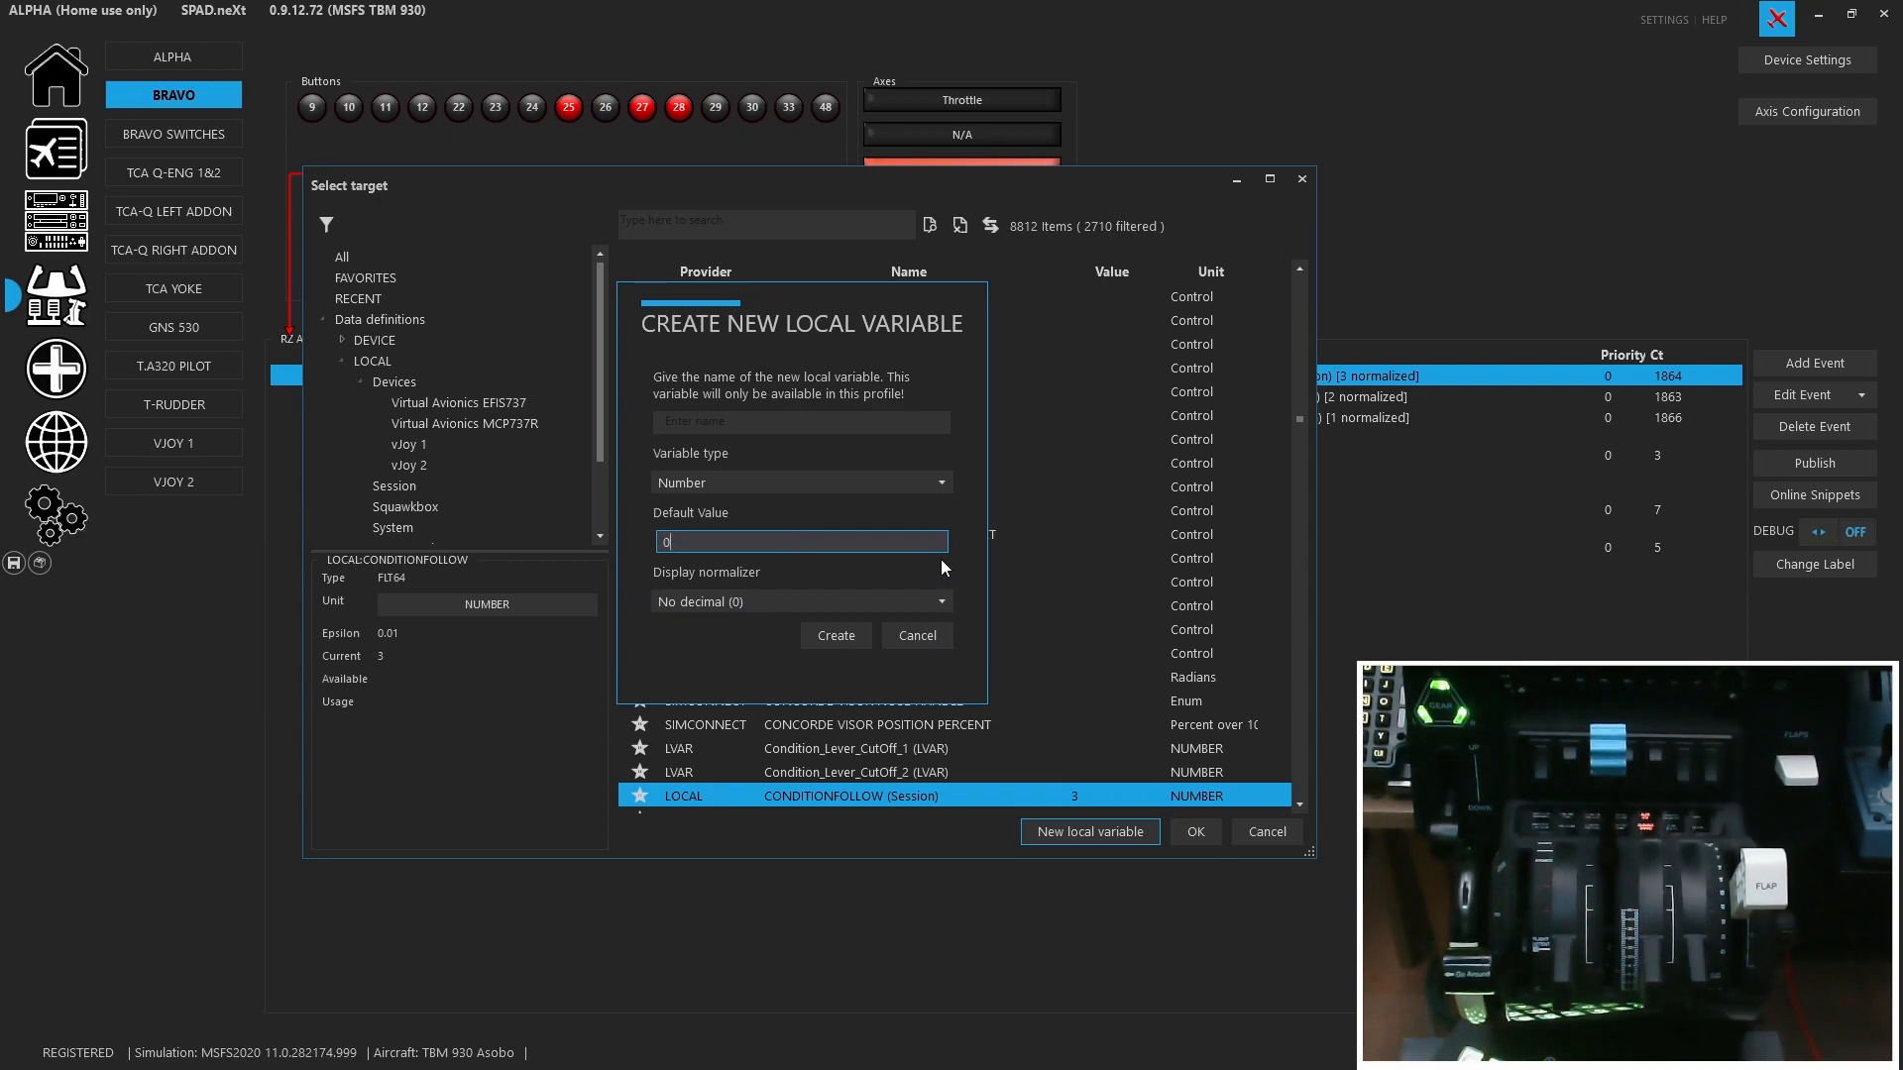
left_click(931, 646)
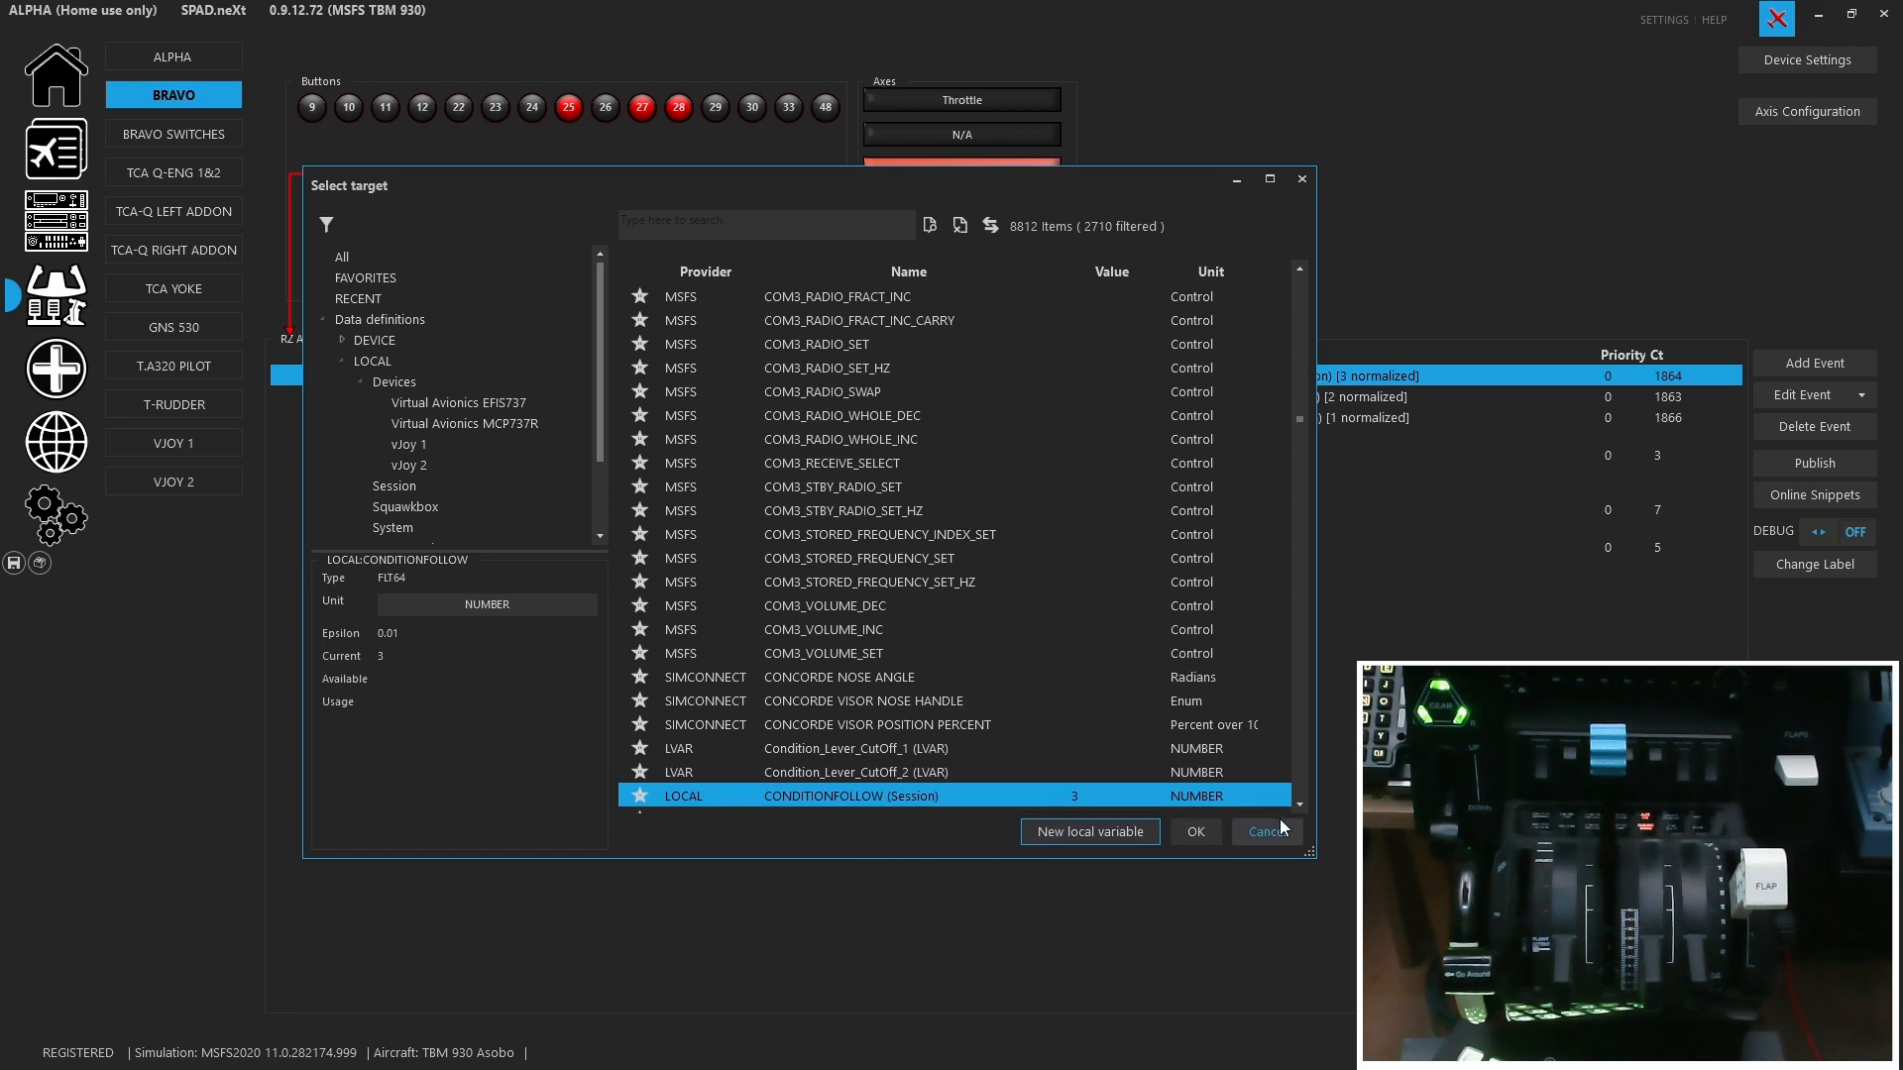
left_click(1251, 830)
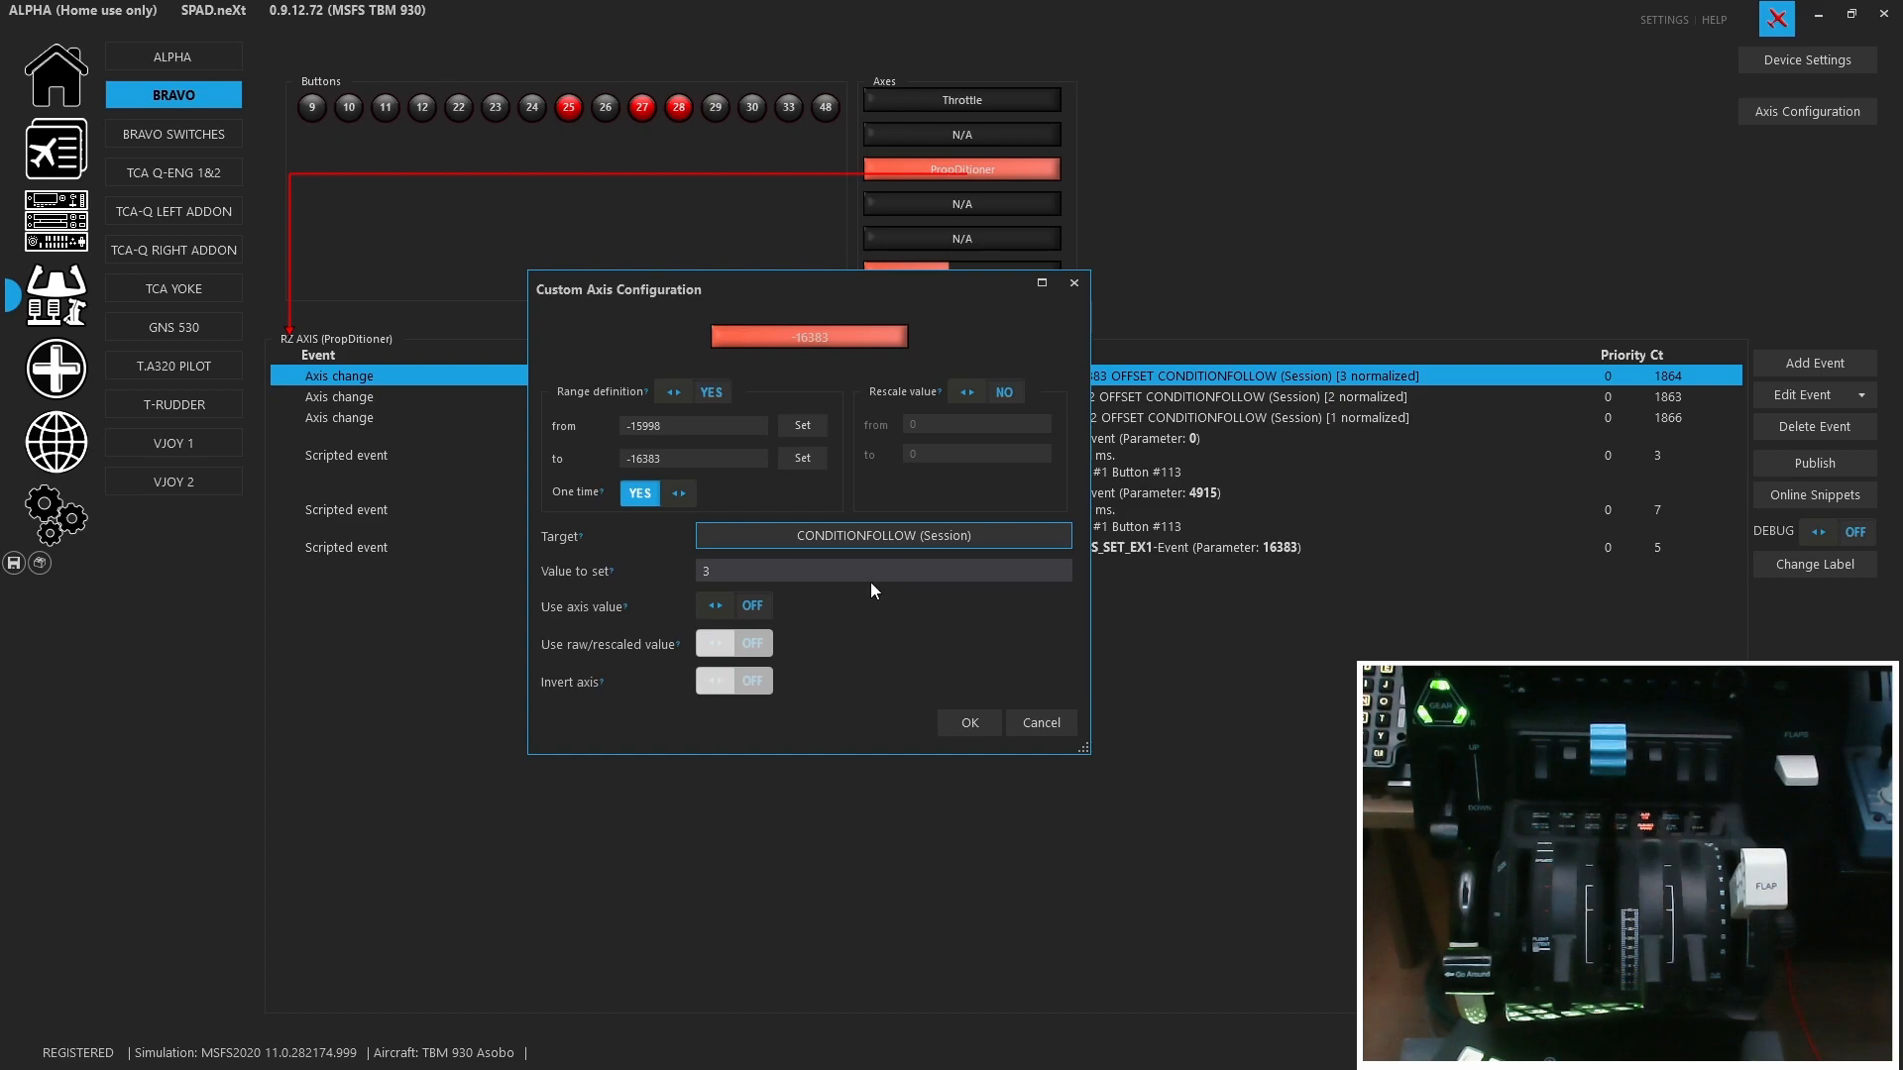
- Check the value to set in the open axis configuration, and the configurations of the axis change events for CONDITIONFOLLOW values 2 and 1
left_click(724, 572)
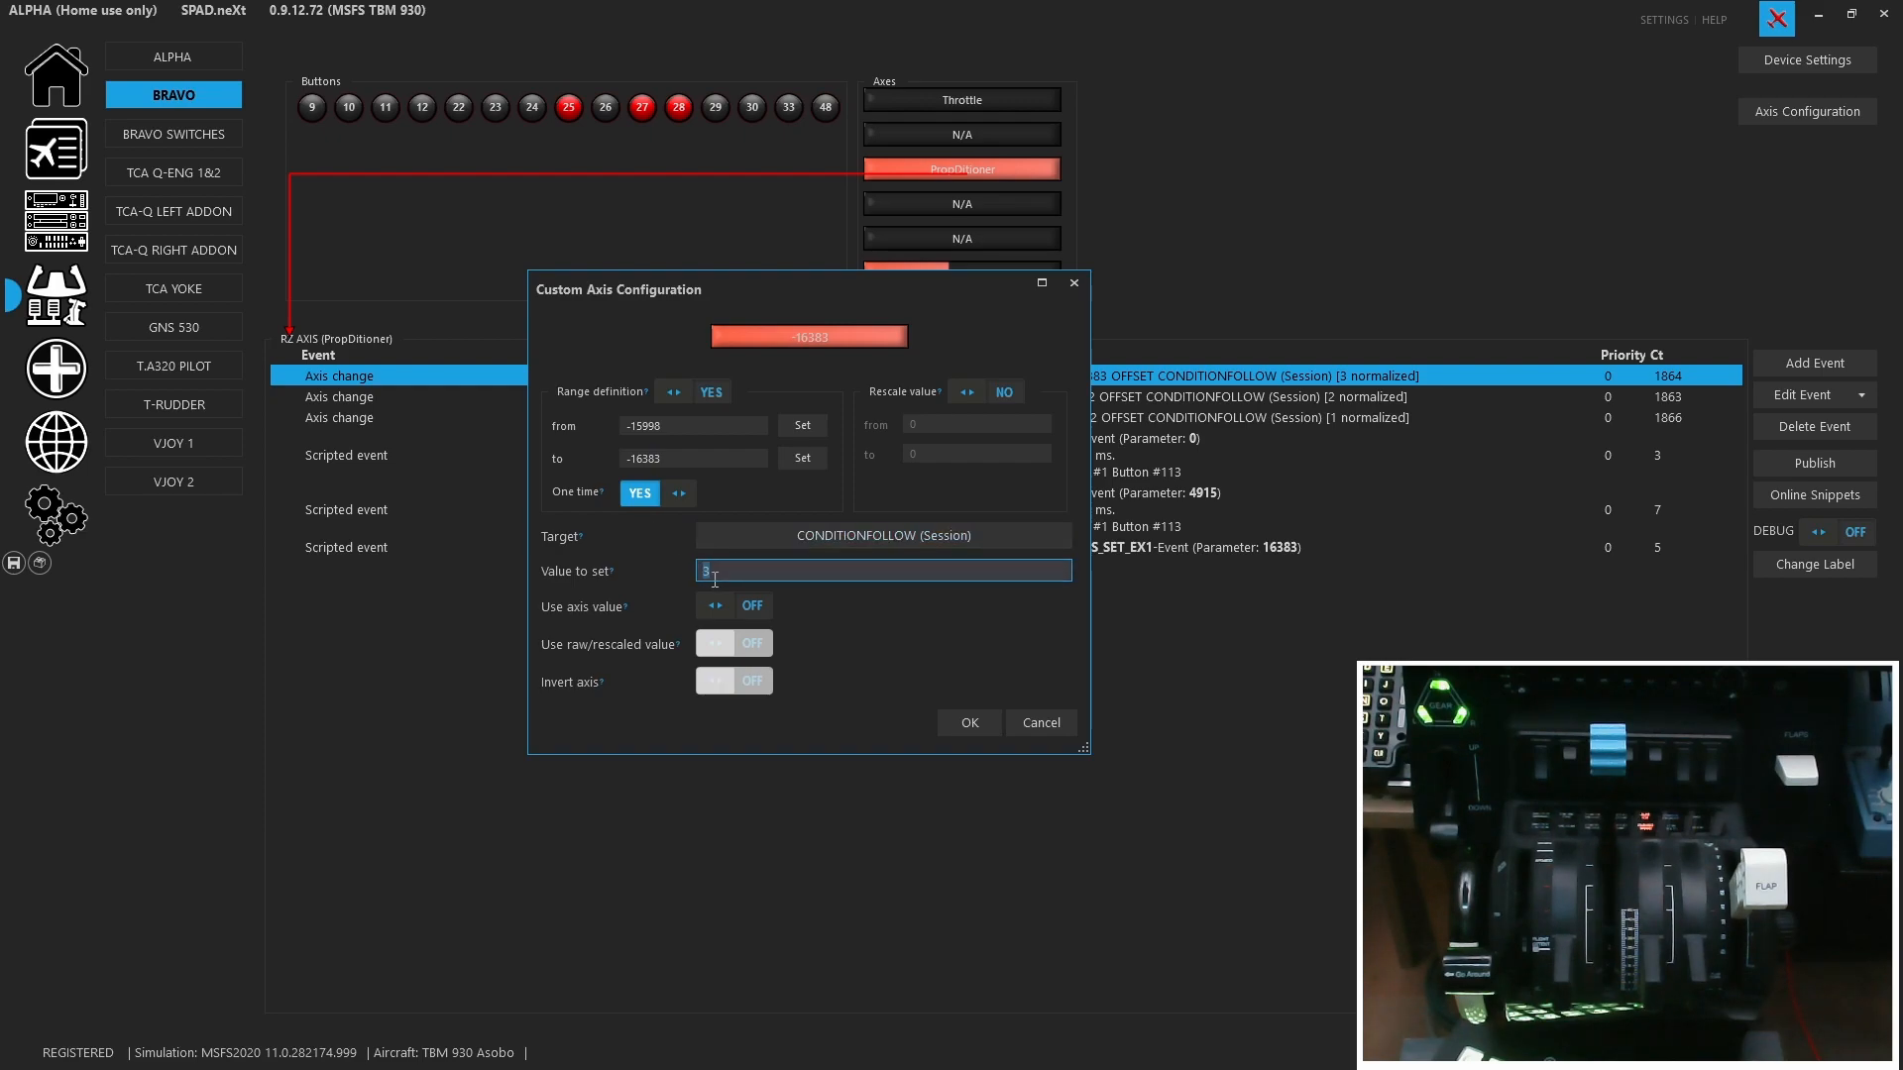
left_click(1064, 728)
double_click(1038, 395)
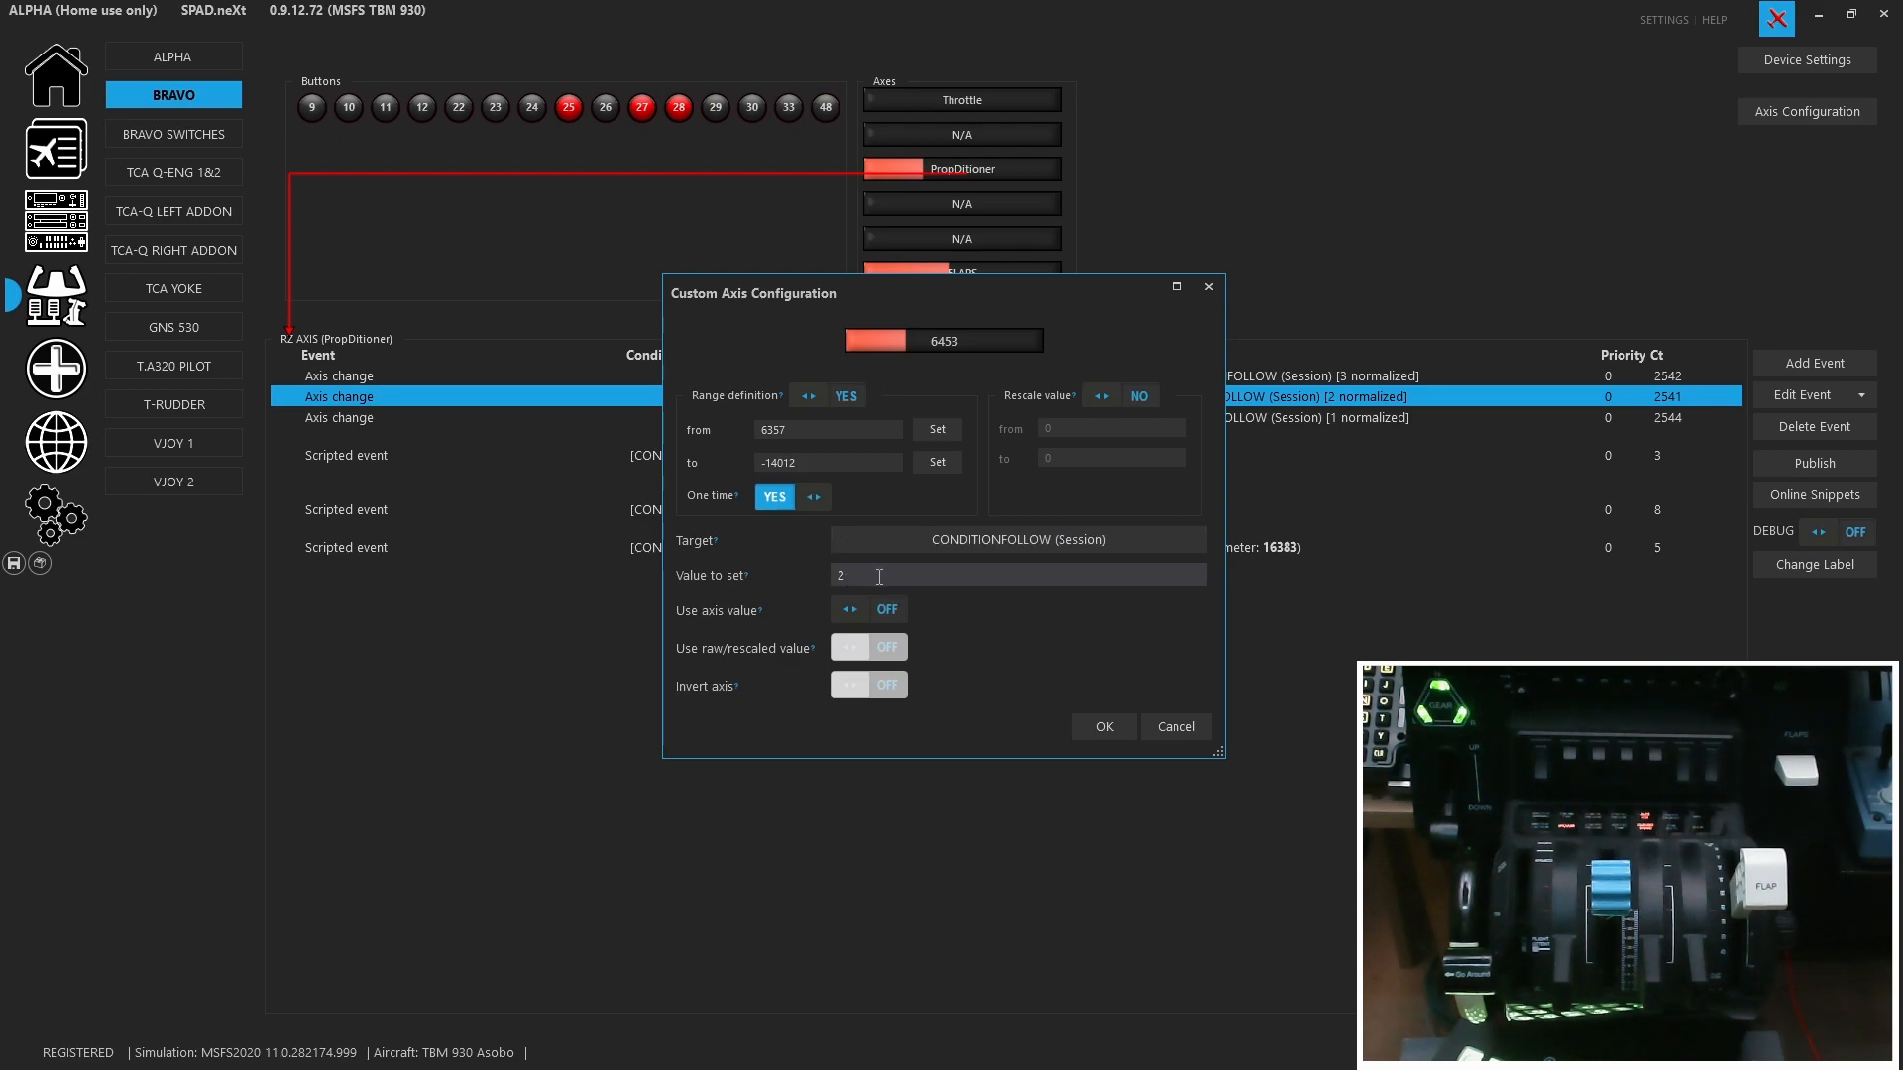
left_click(1207, 727)
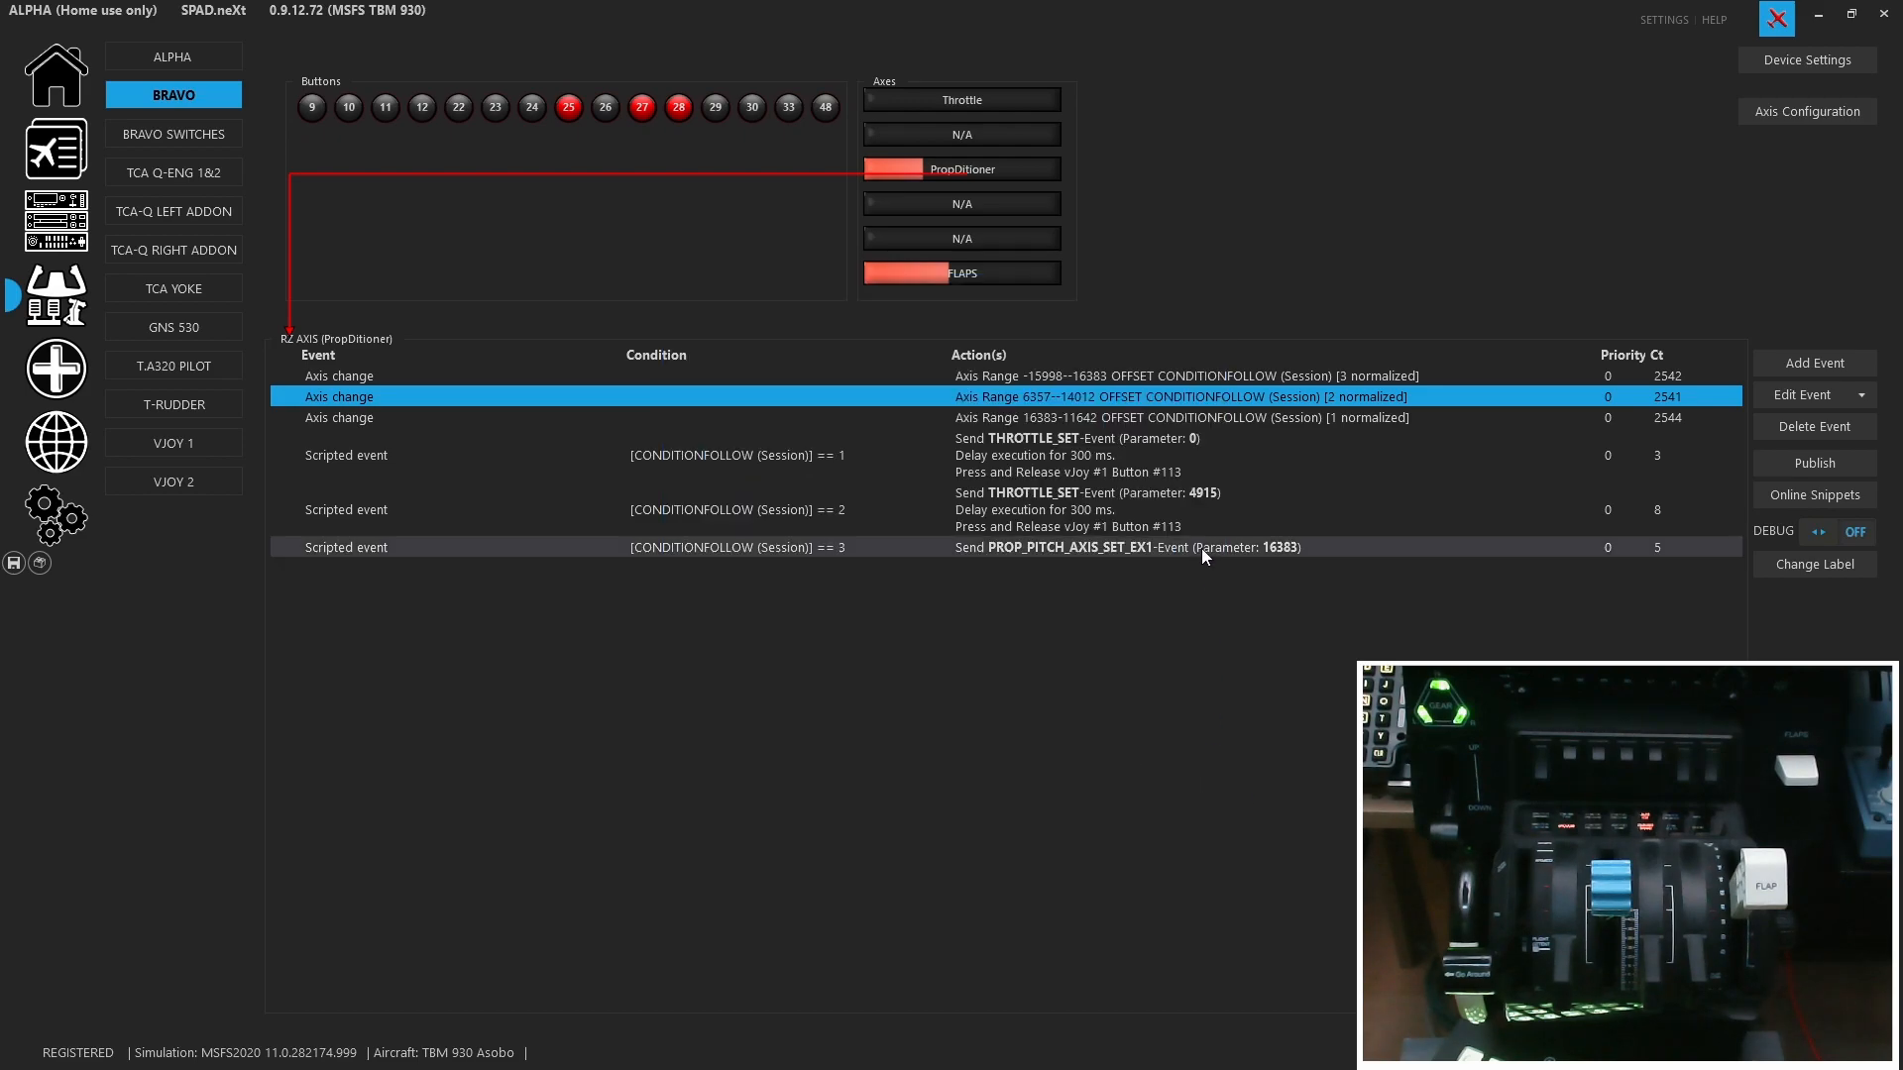
double_click(1112, 414)
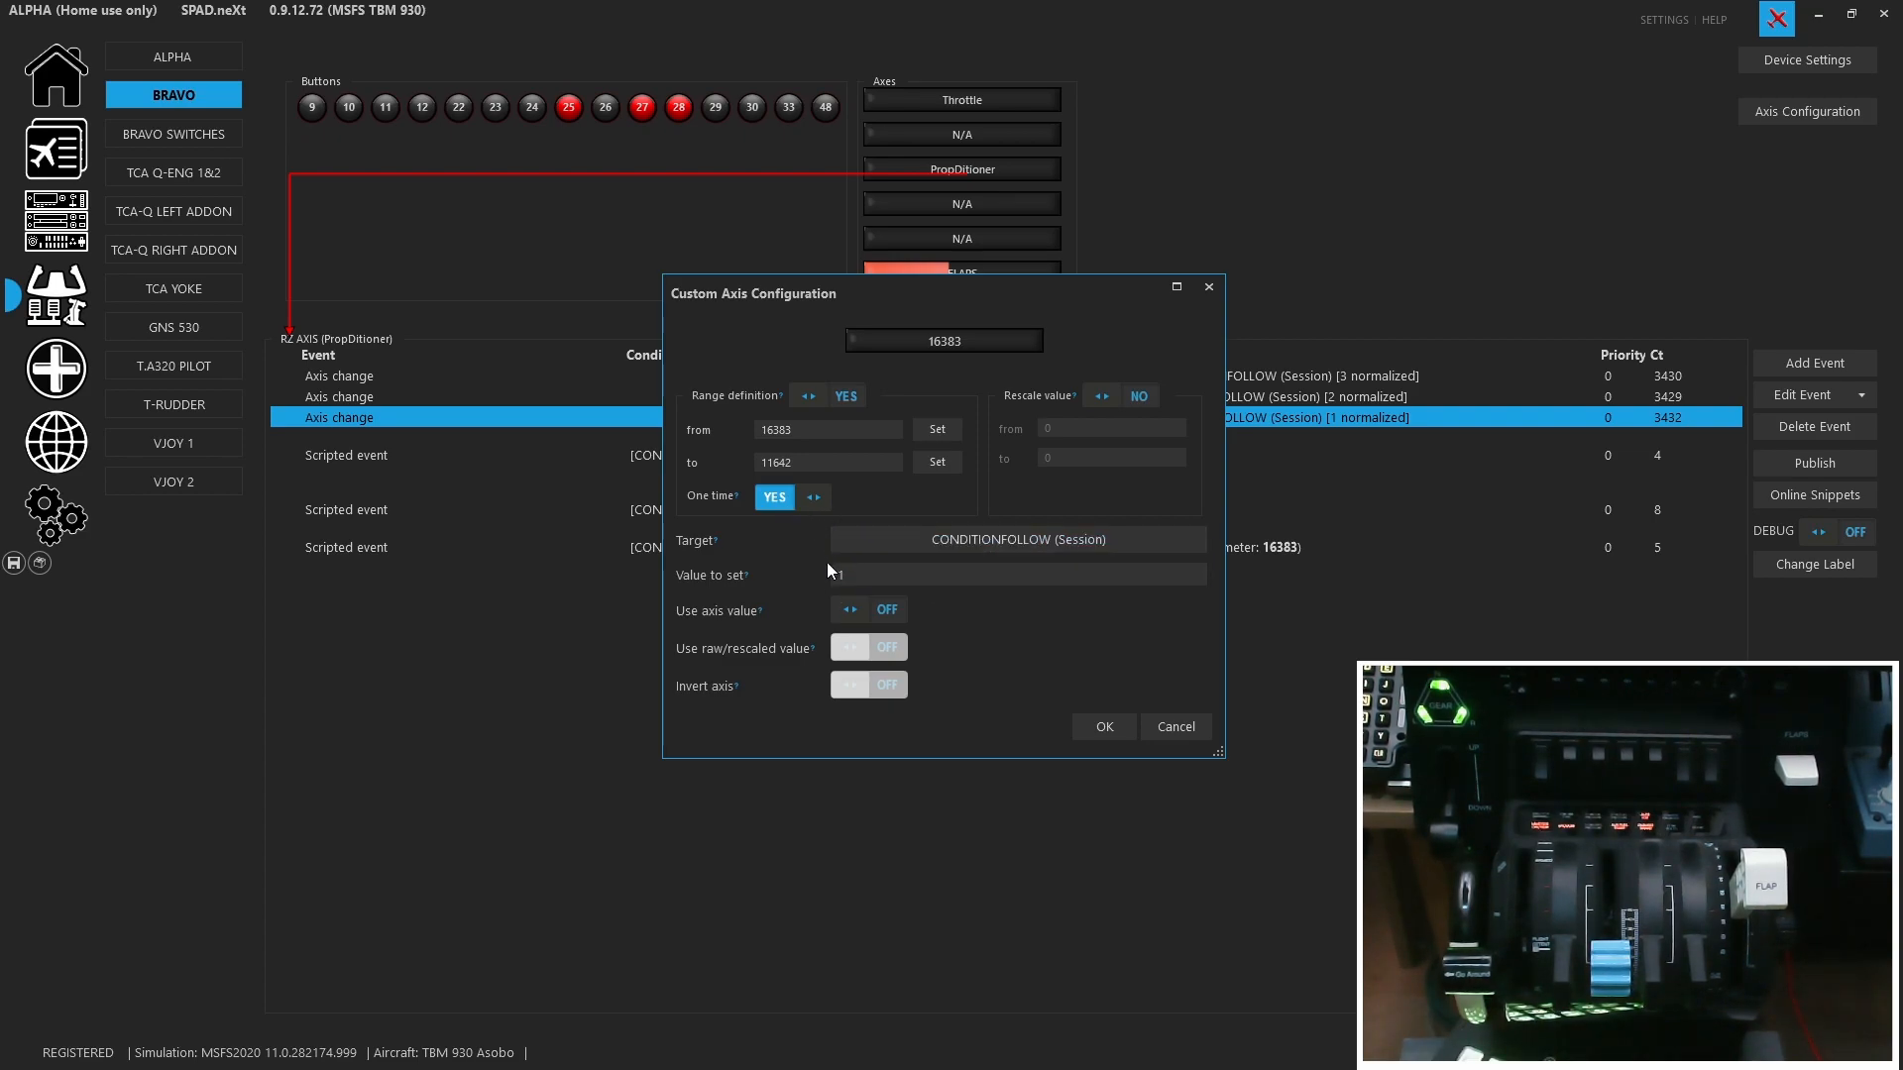
left_click(1176, 728)
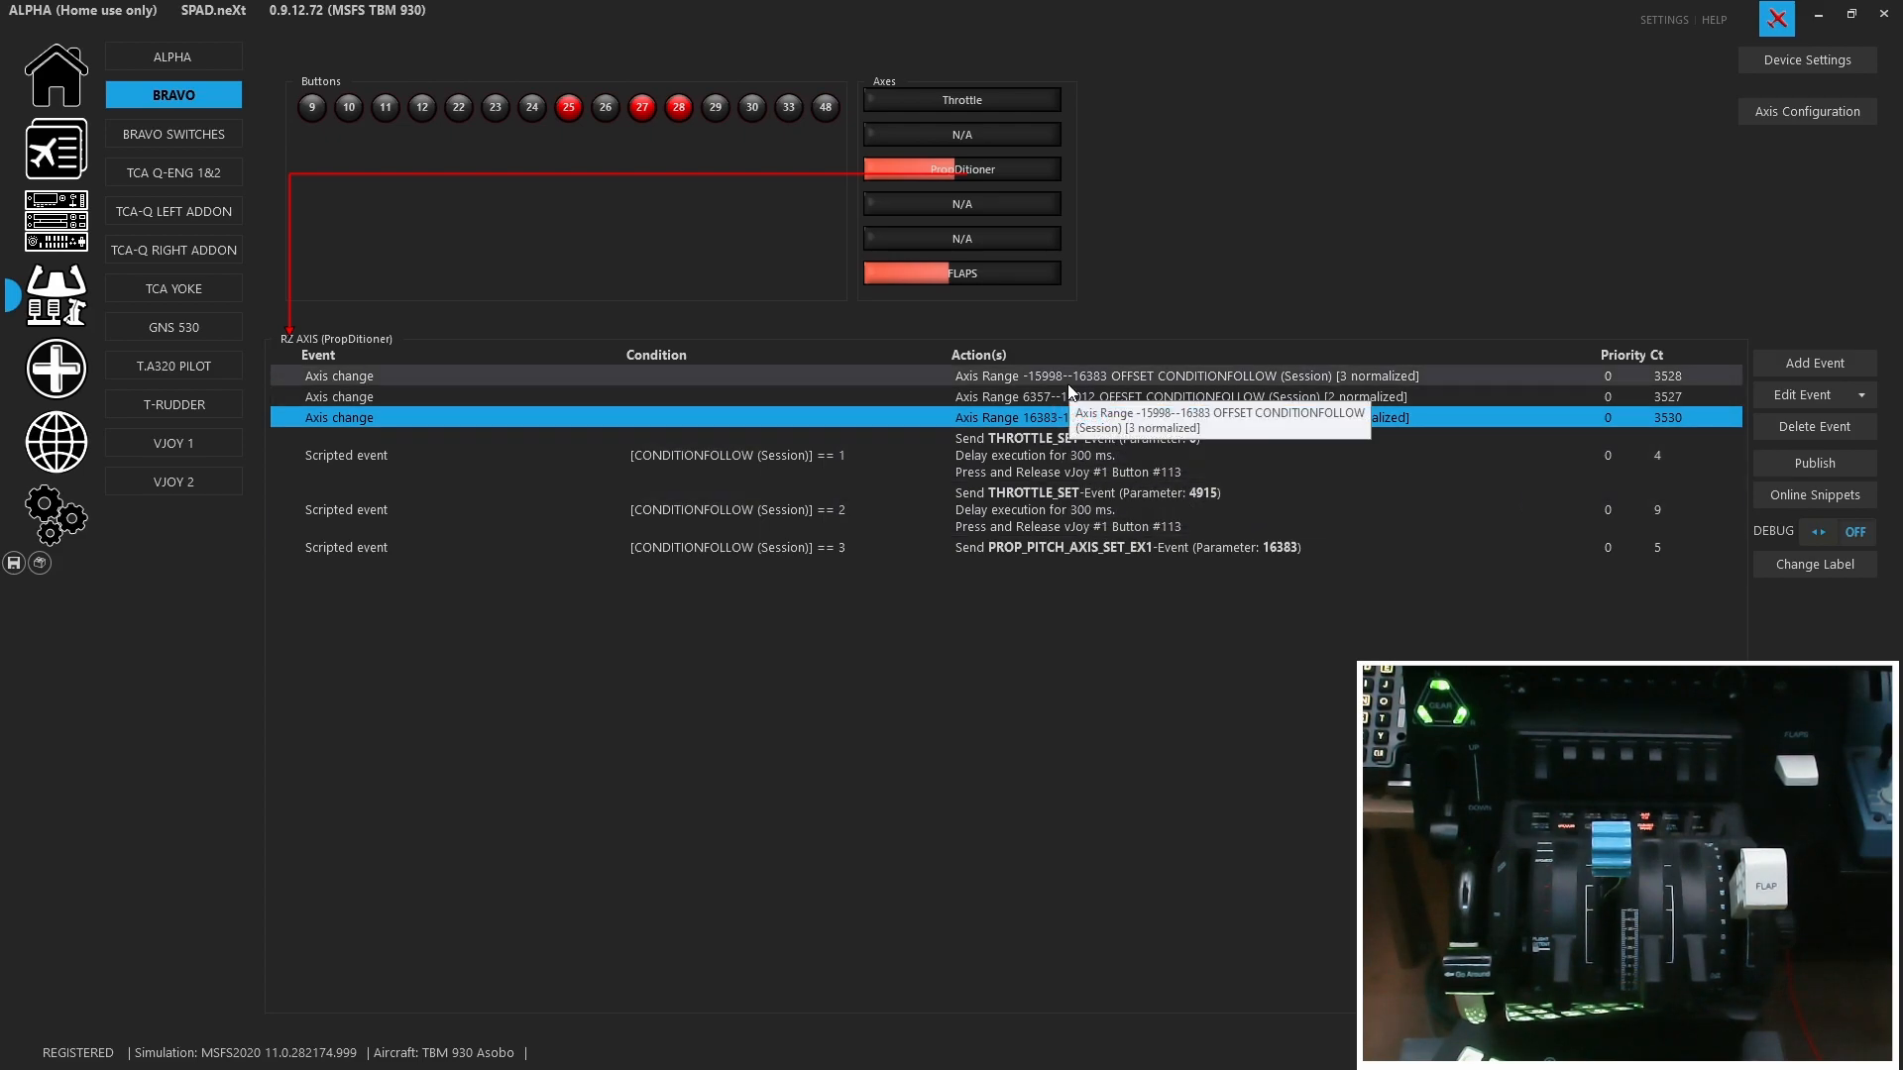
double_click(1061, 414)
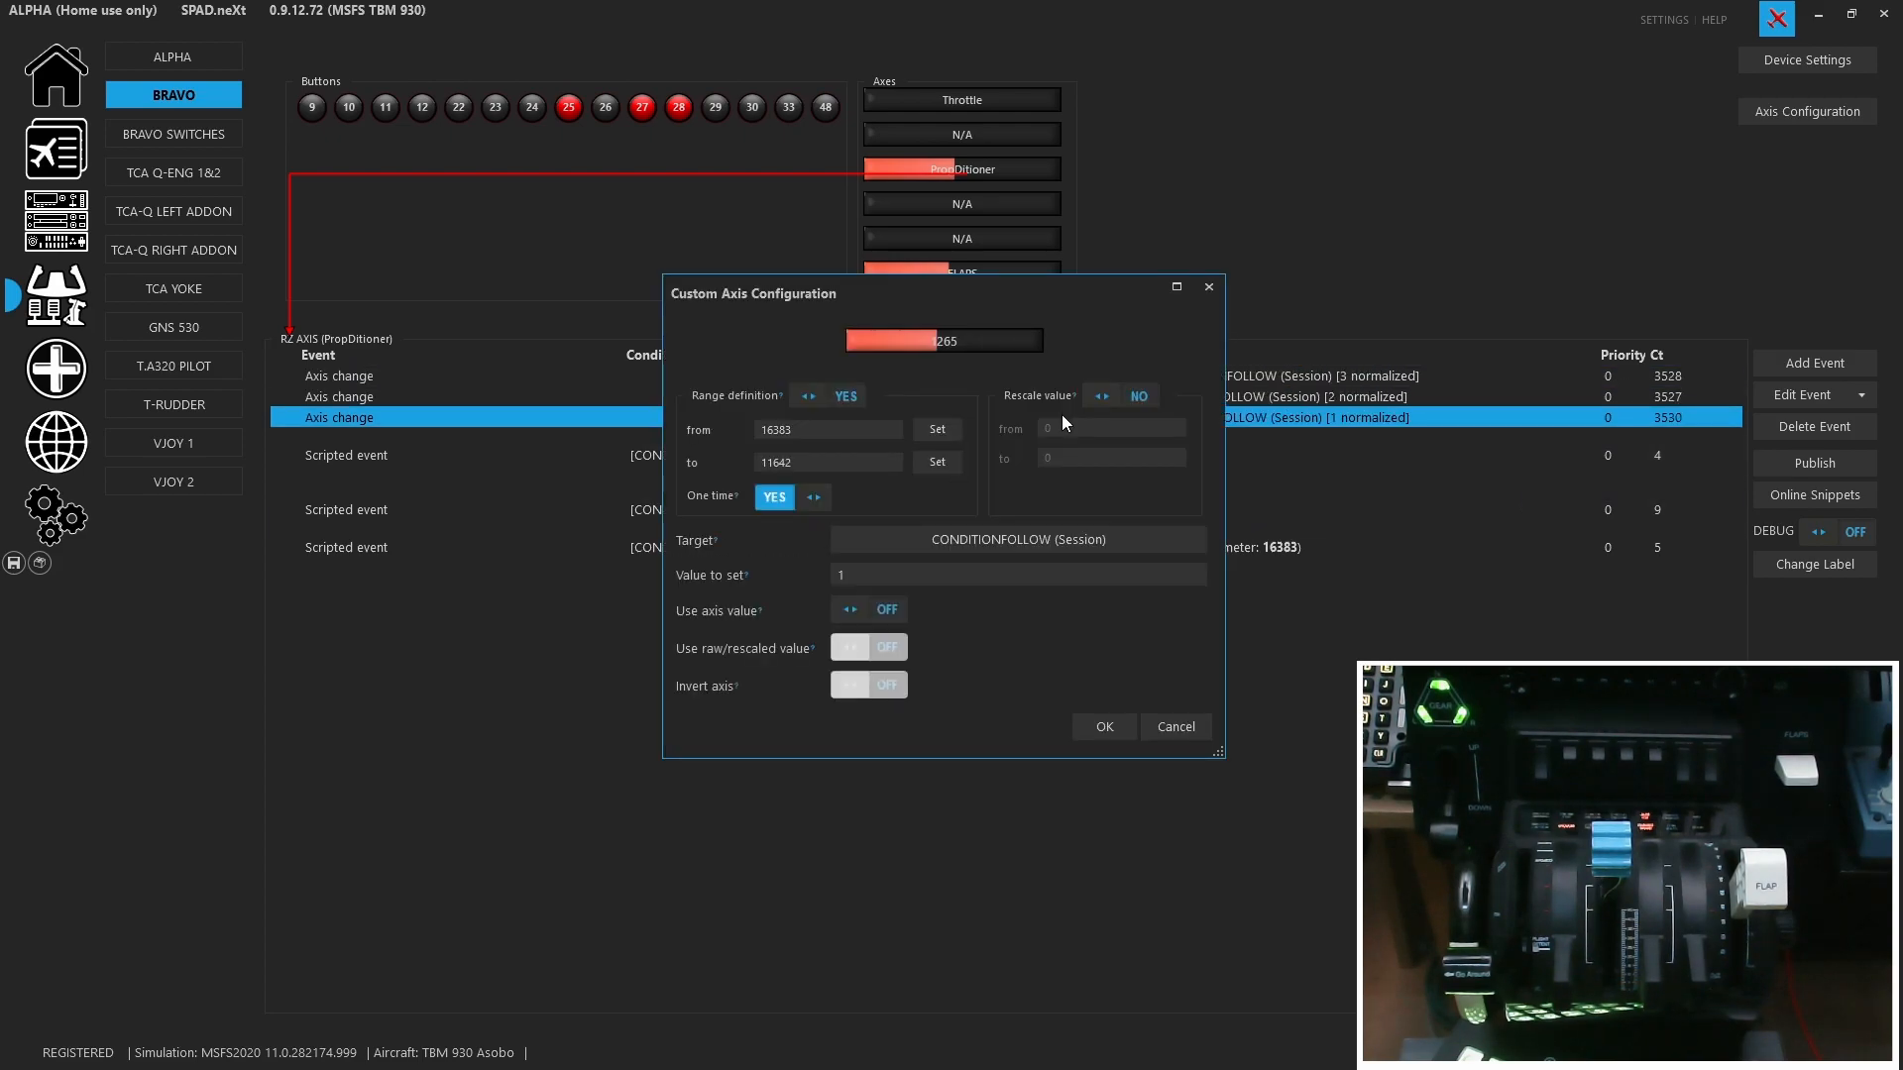
left_click(1177, 725)
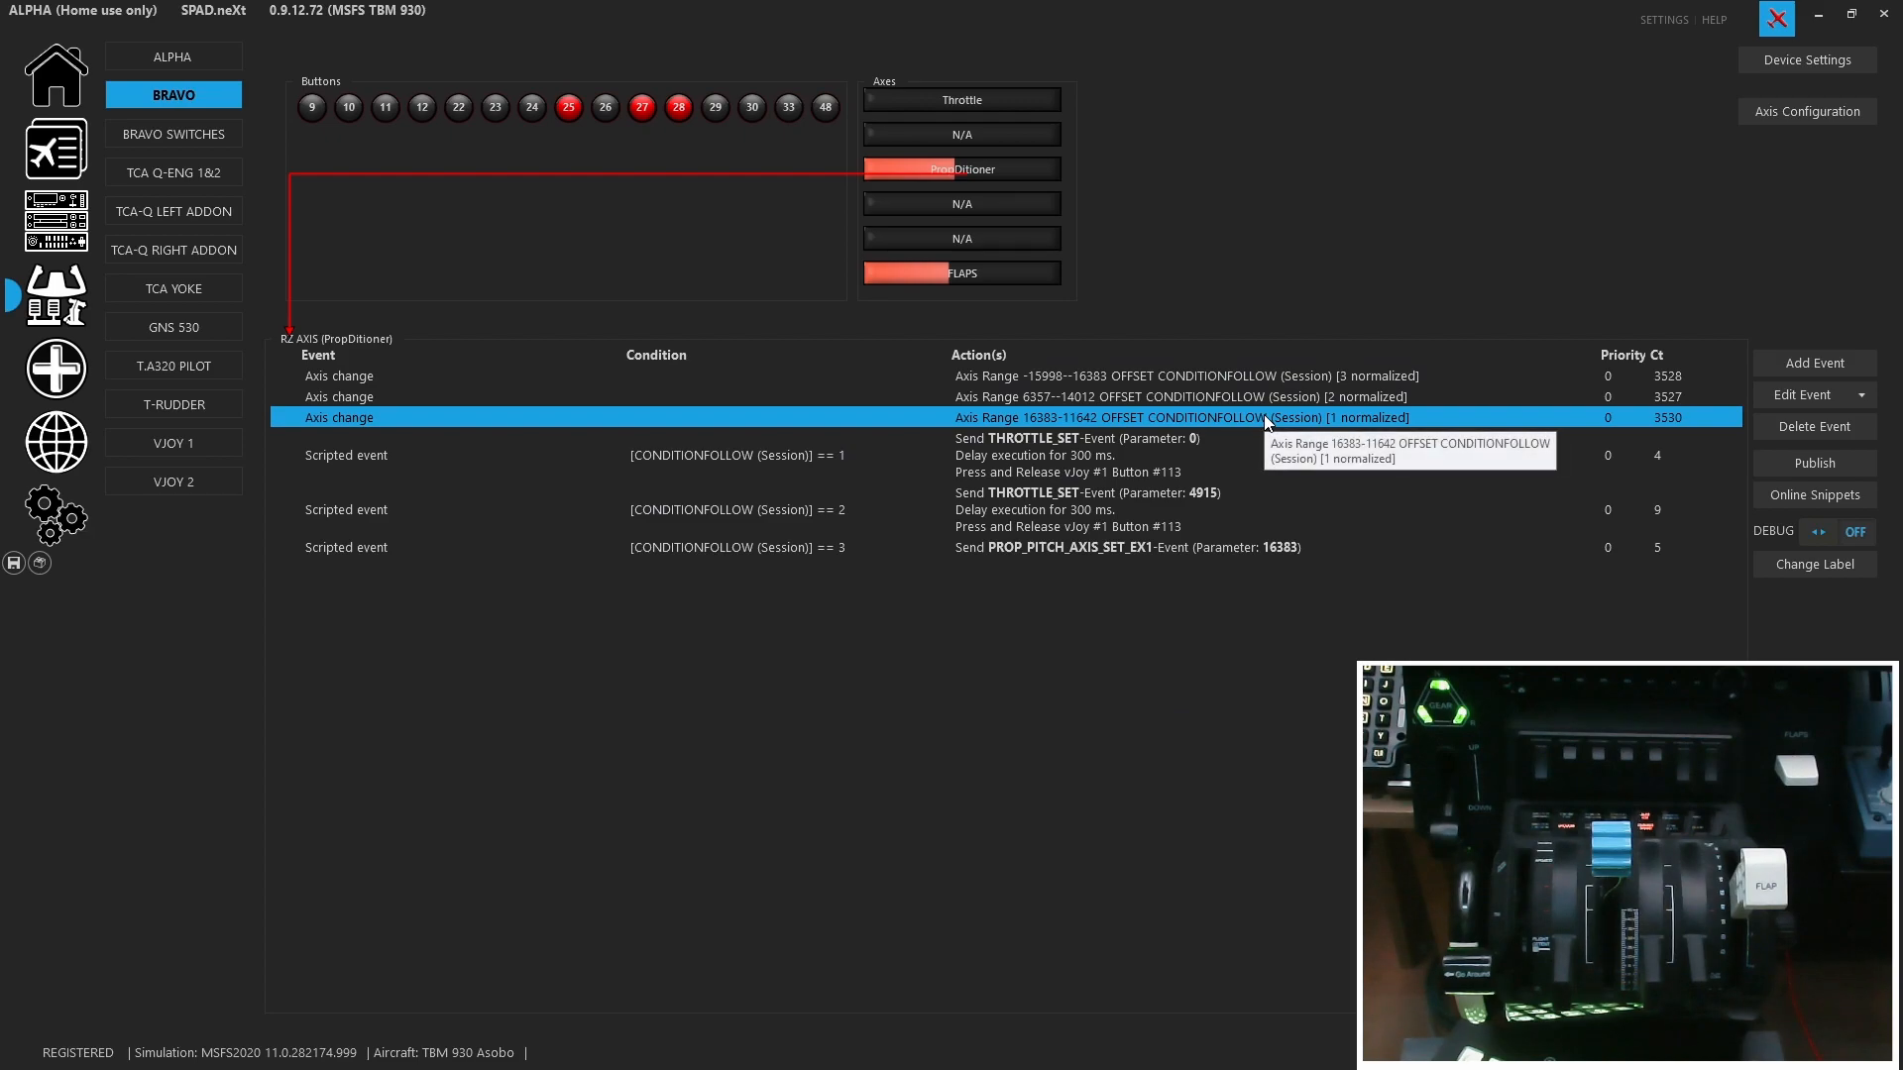
- Examine the condition and the throttle, delay and vJoy button actions of the scripted event for CONDITIONFOLLOW == 1
left_click(1789, 365)
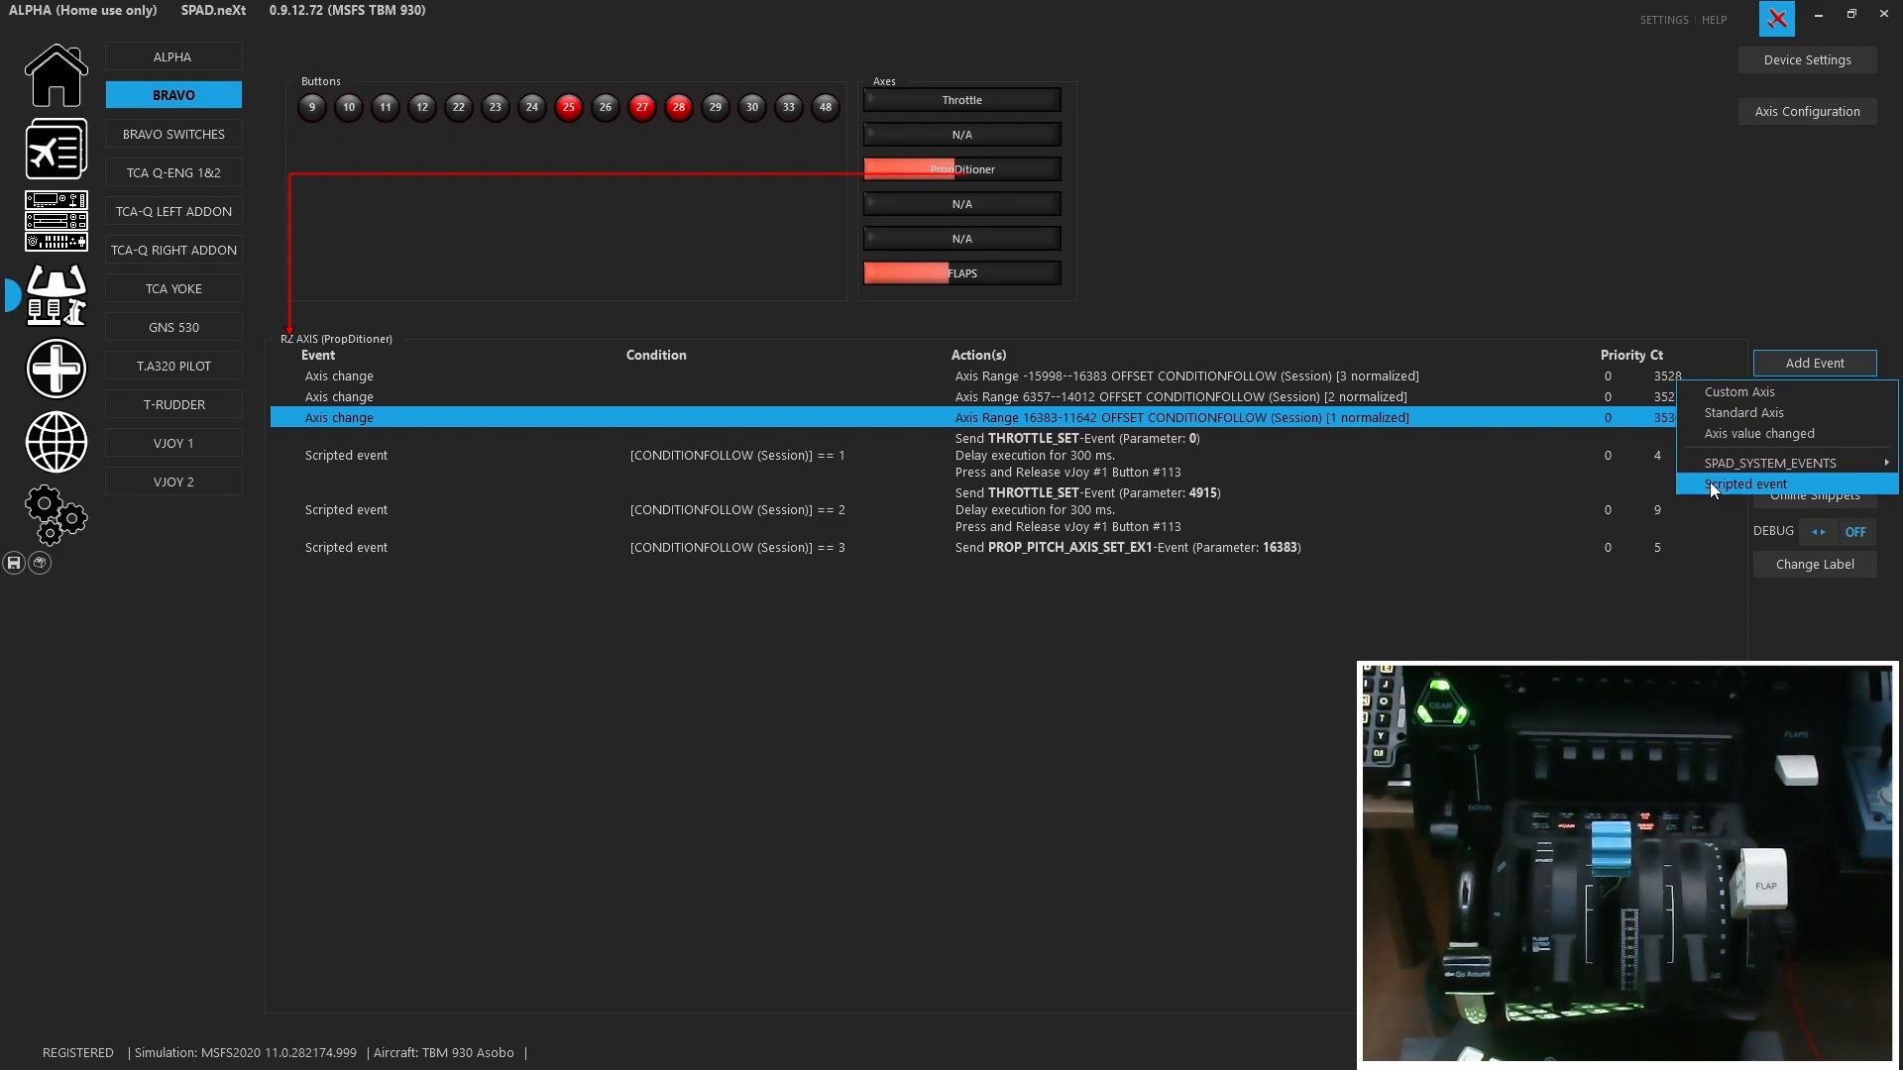
left_click(1029, 454)
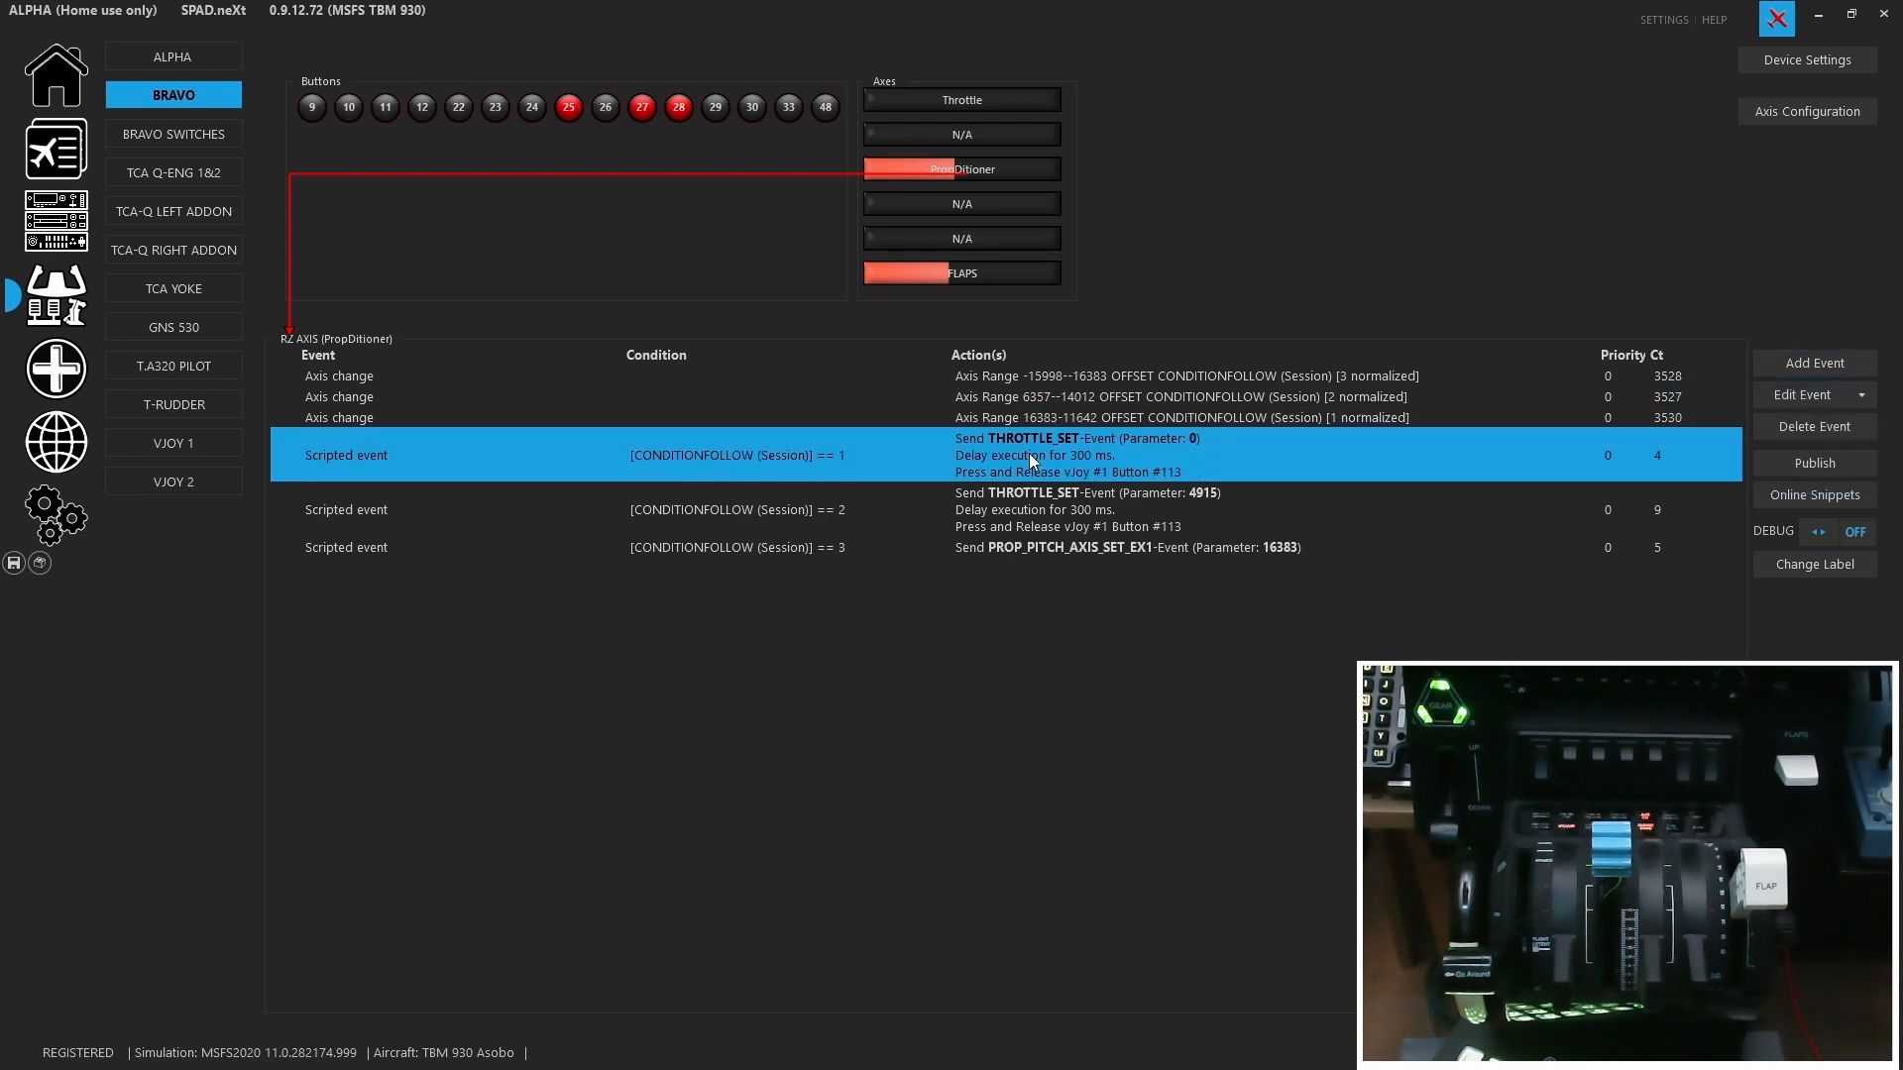
double_click(1029, 454)
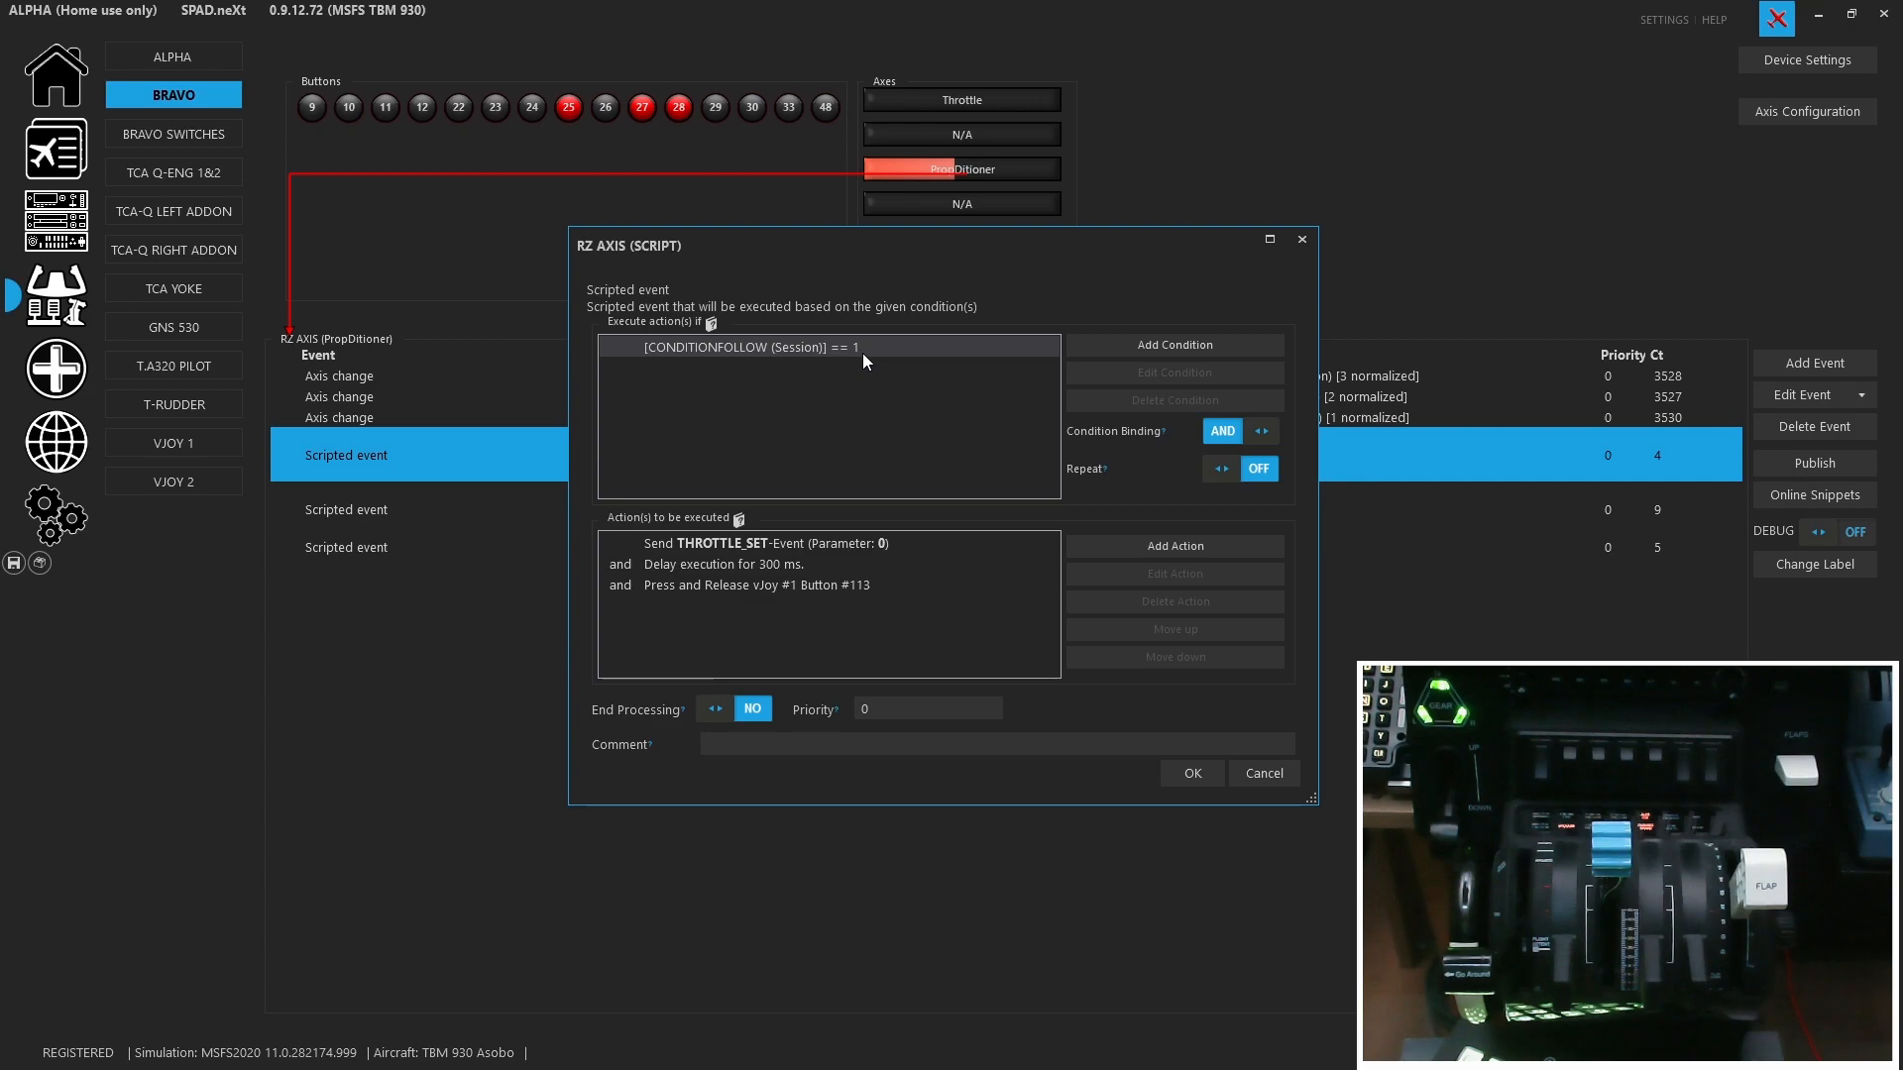
left_click(833, 547)
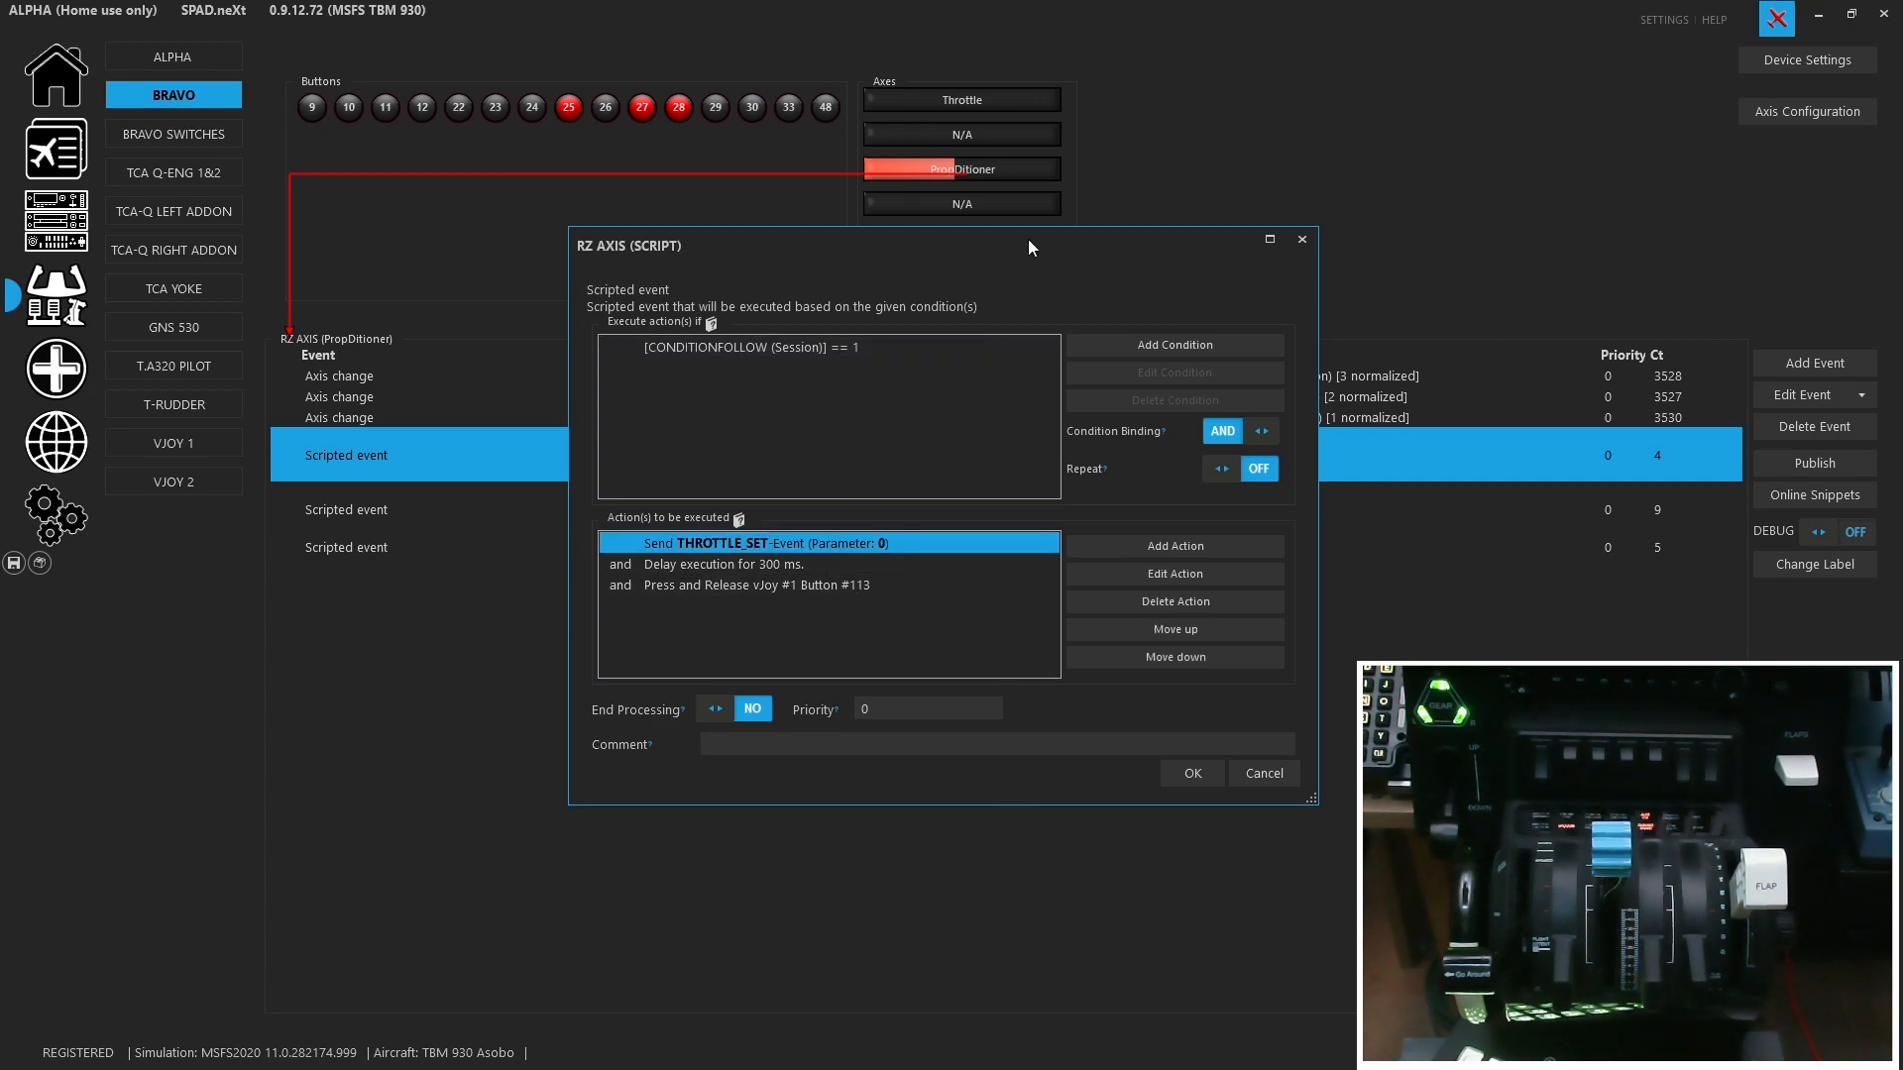
left_click_drag(1027, 246, 1328, 154)
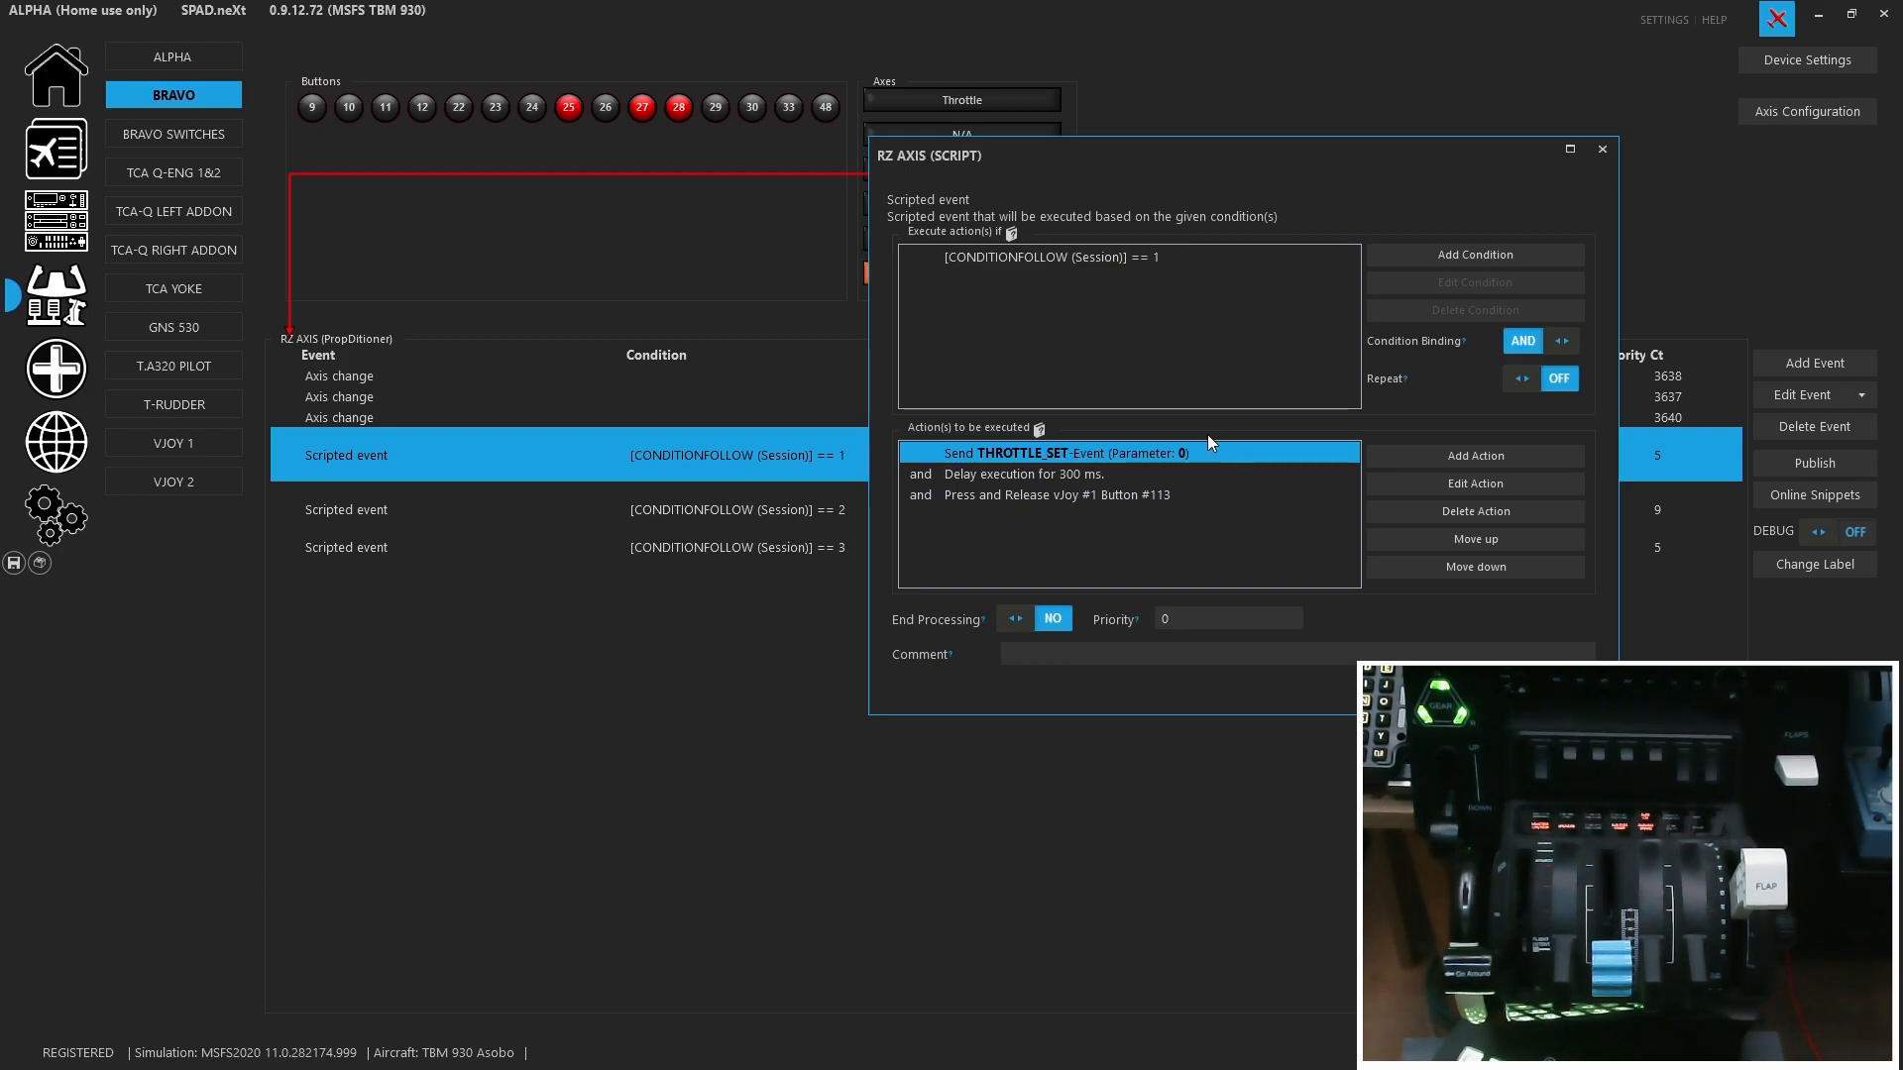
left_click(1038, 477)
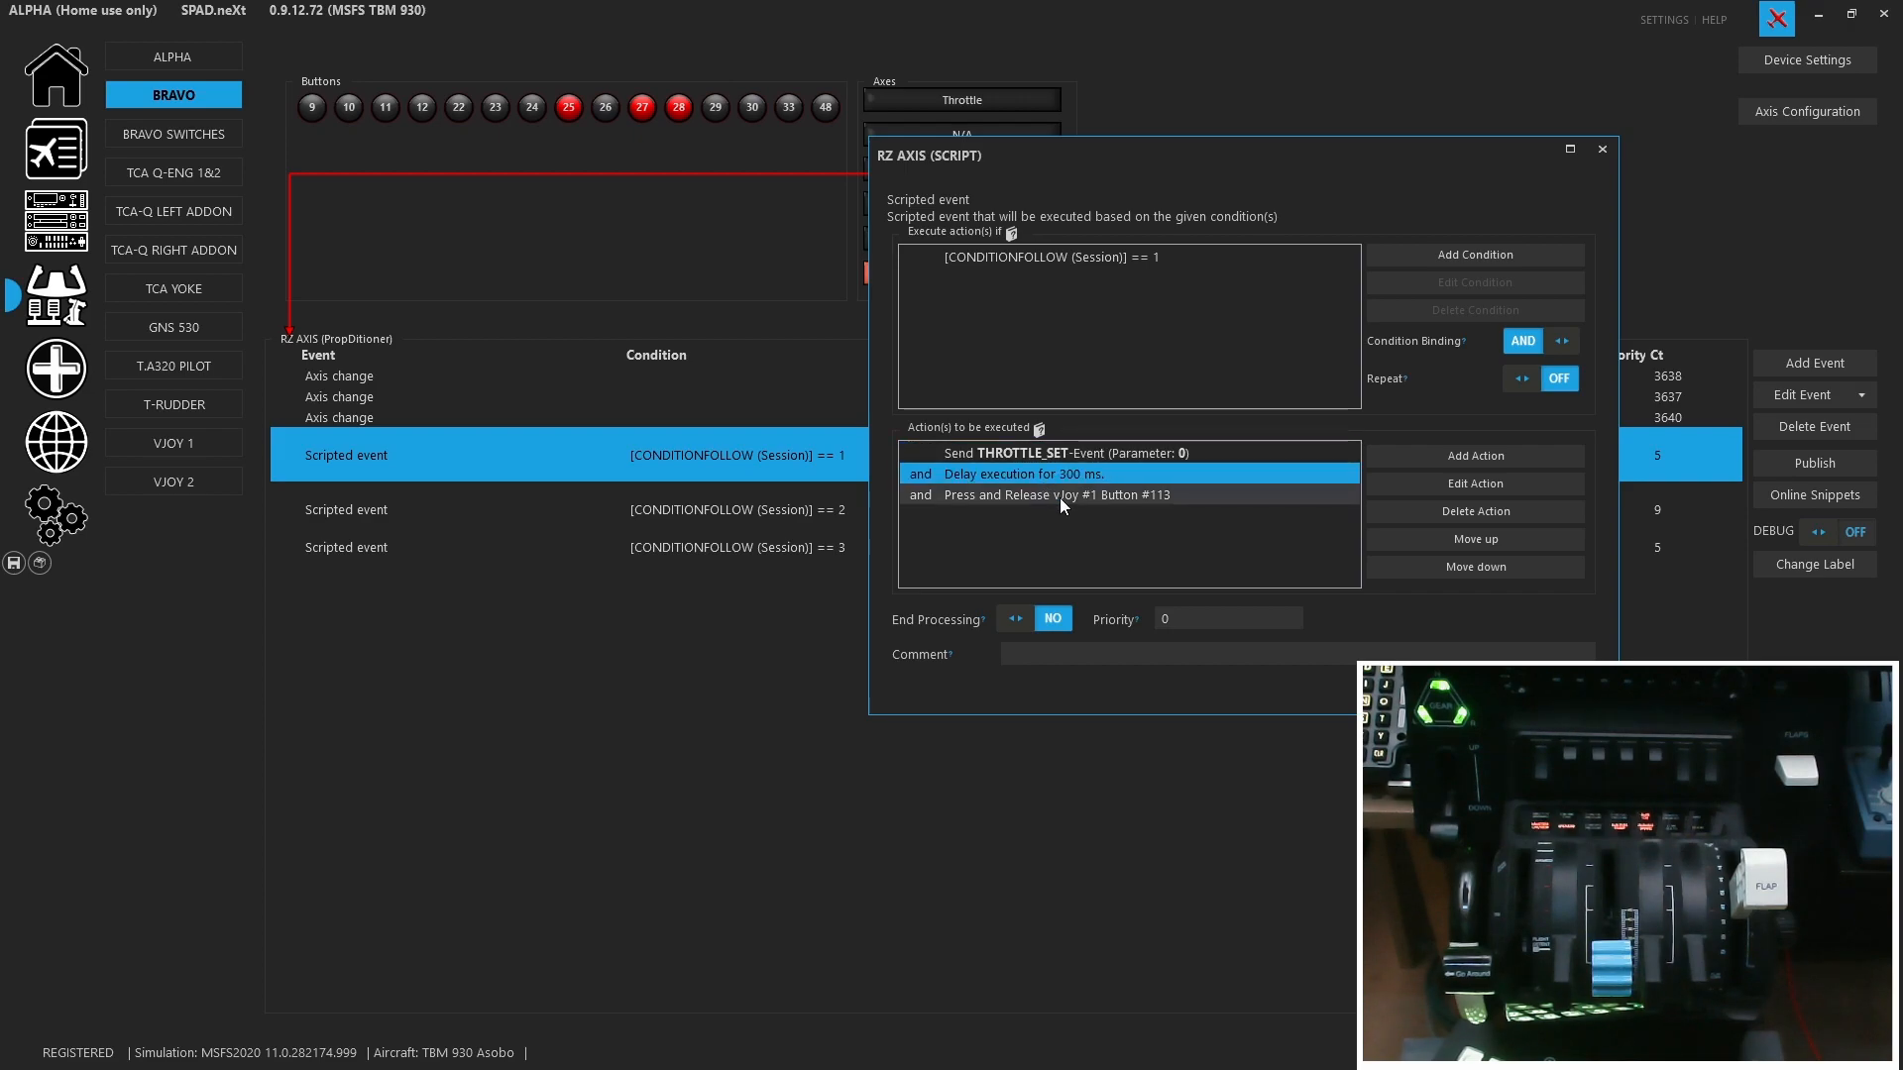
left_click(1066, 497)
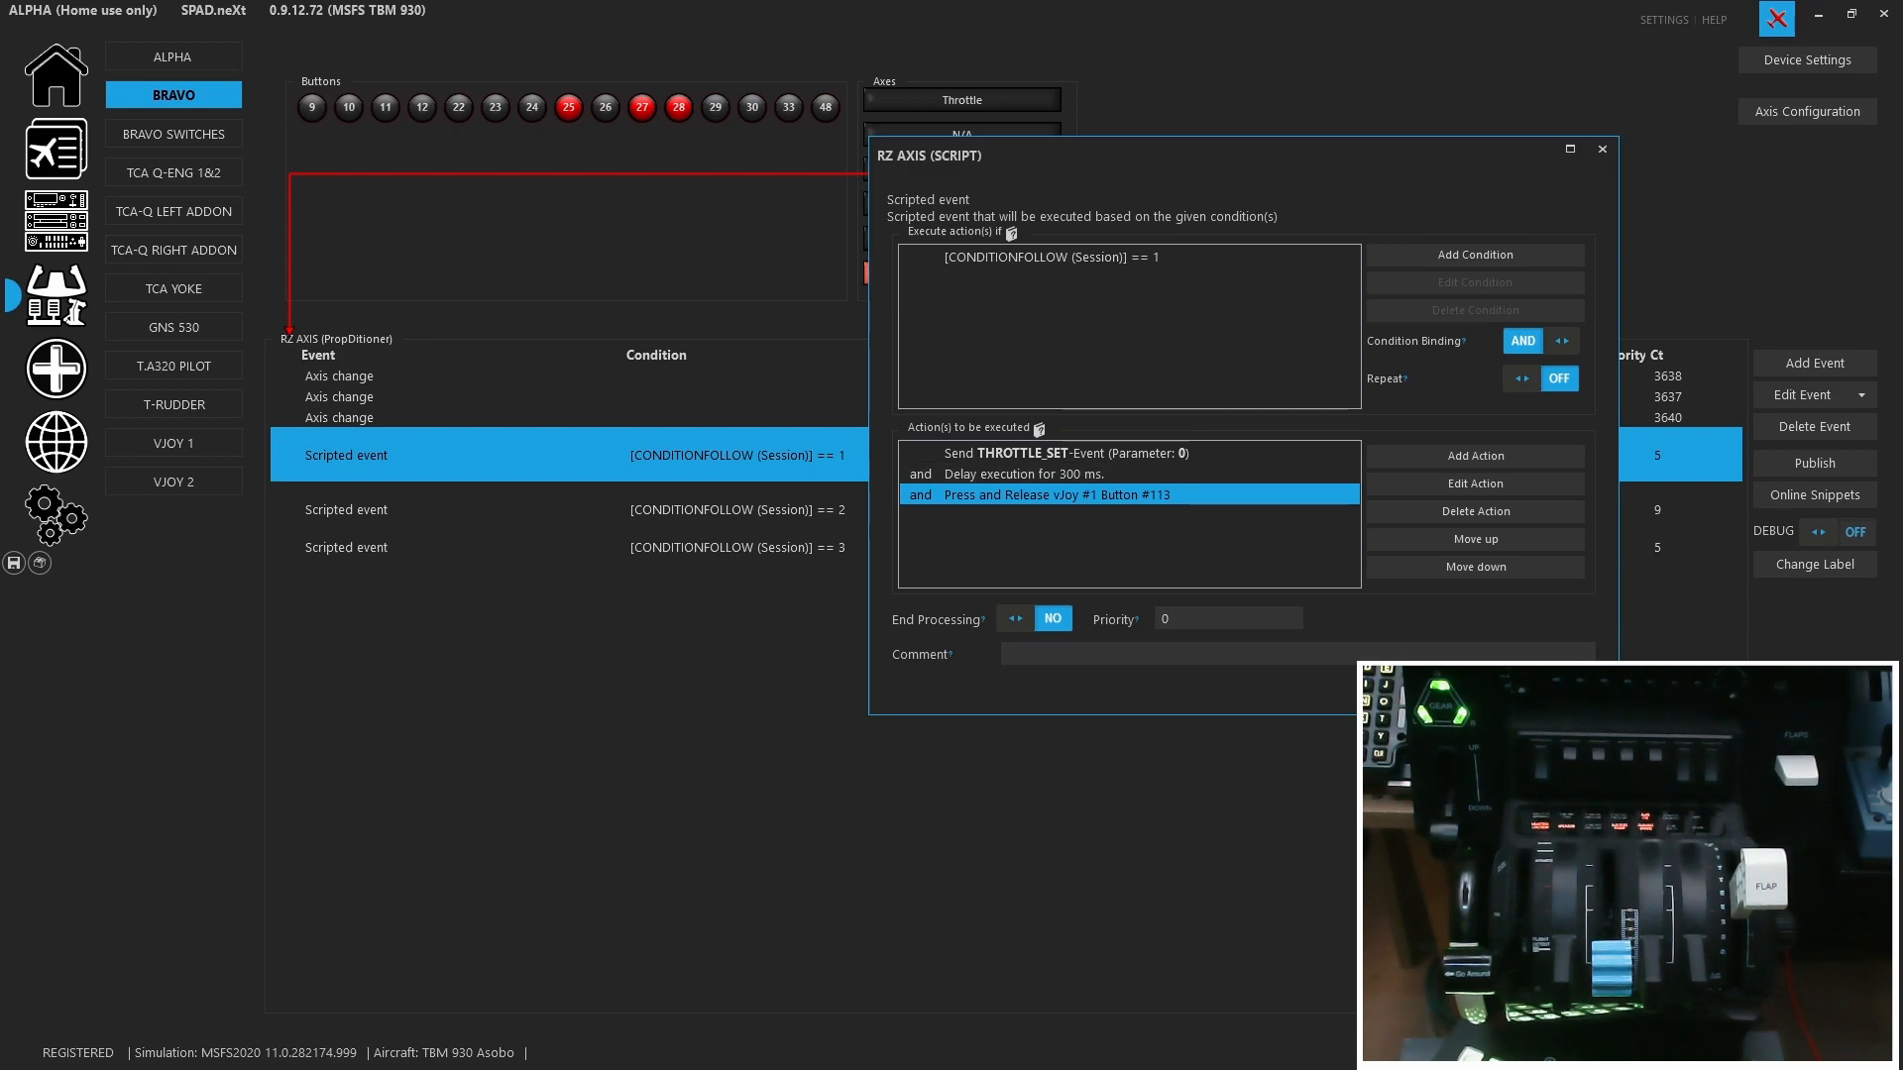
left_click(1551, 689)
- Examine the condition and the three actions of the scripted event for CONDITIONFOLLOW == 2
left_click(1273, 494)
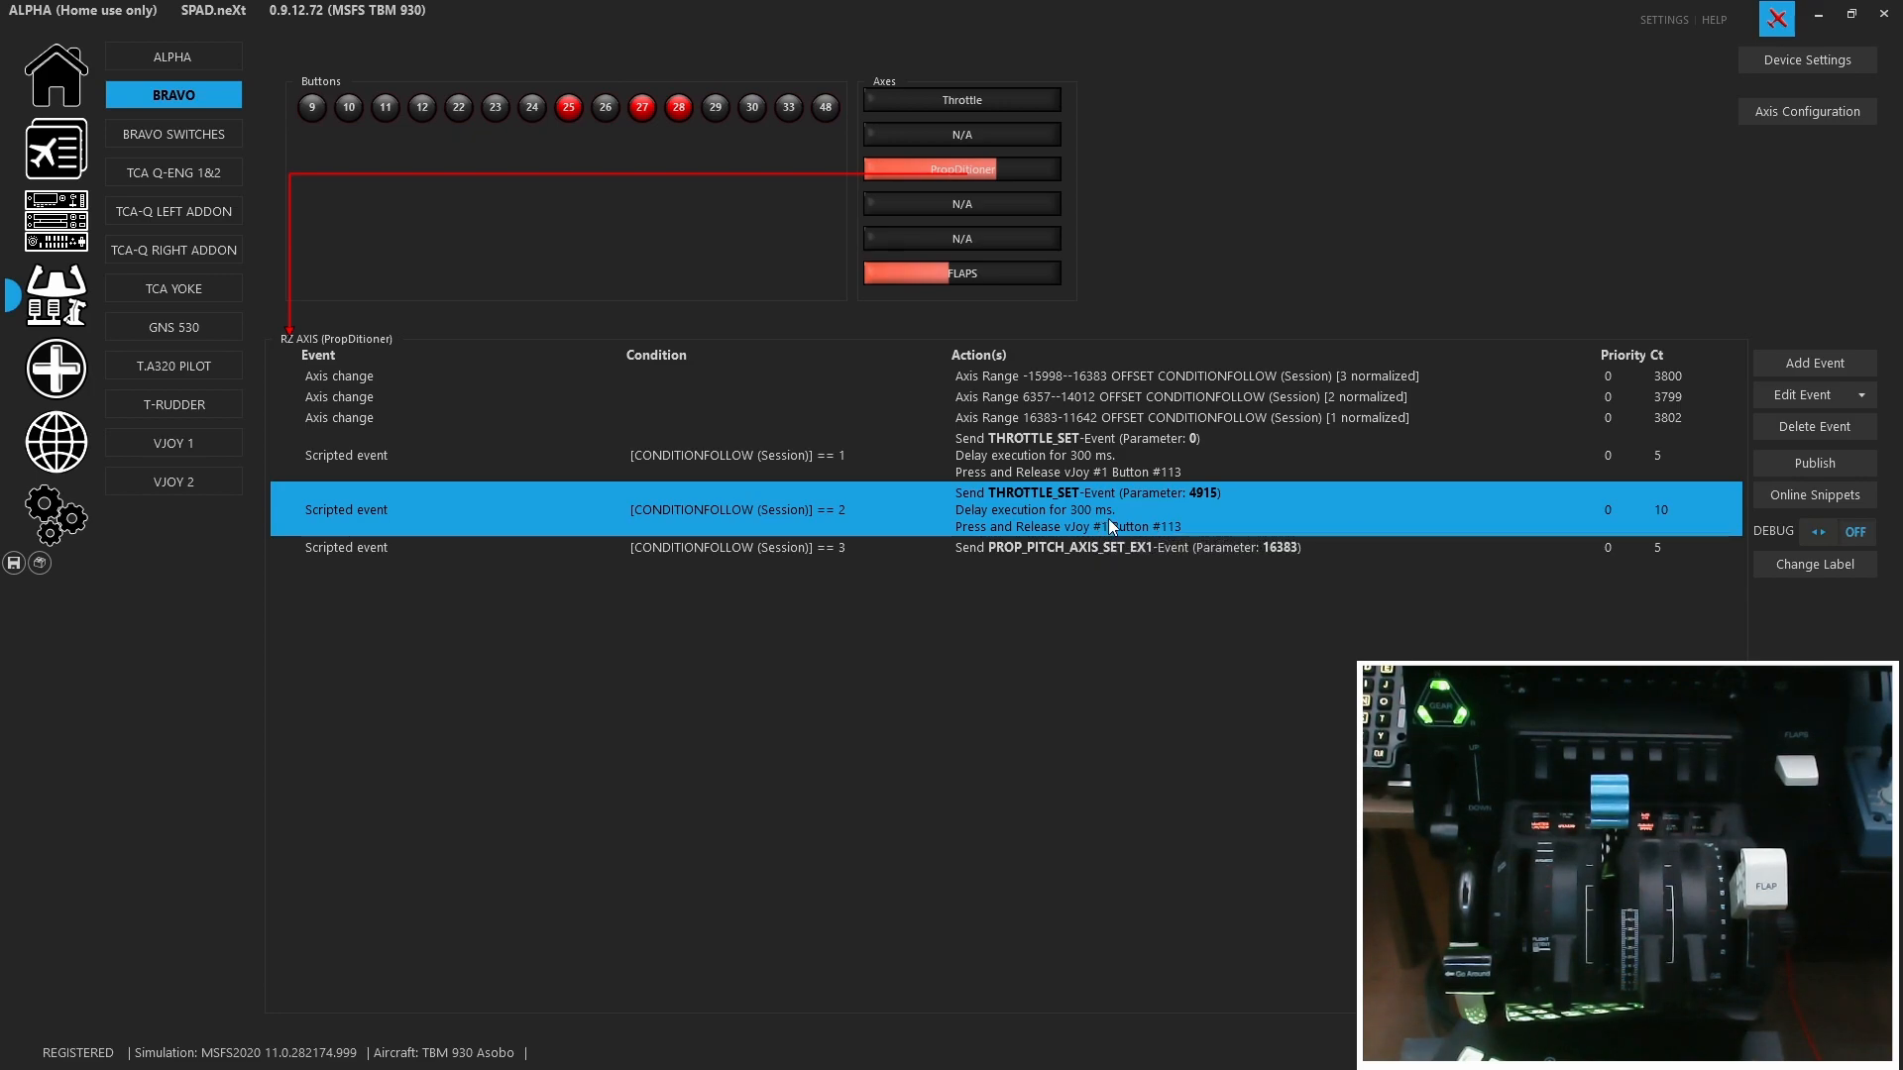
double_click(1107, 520)
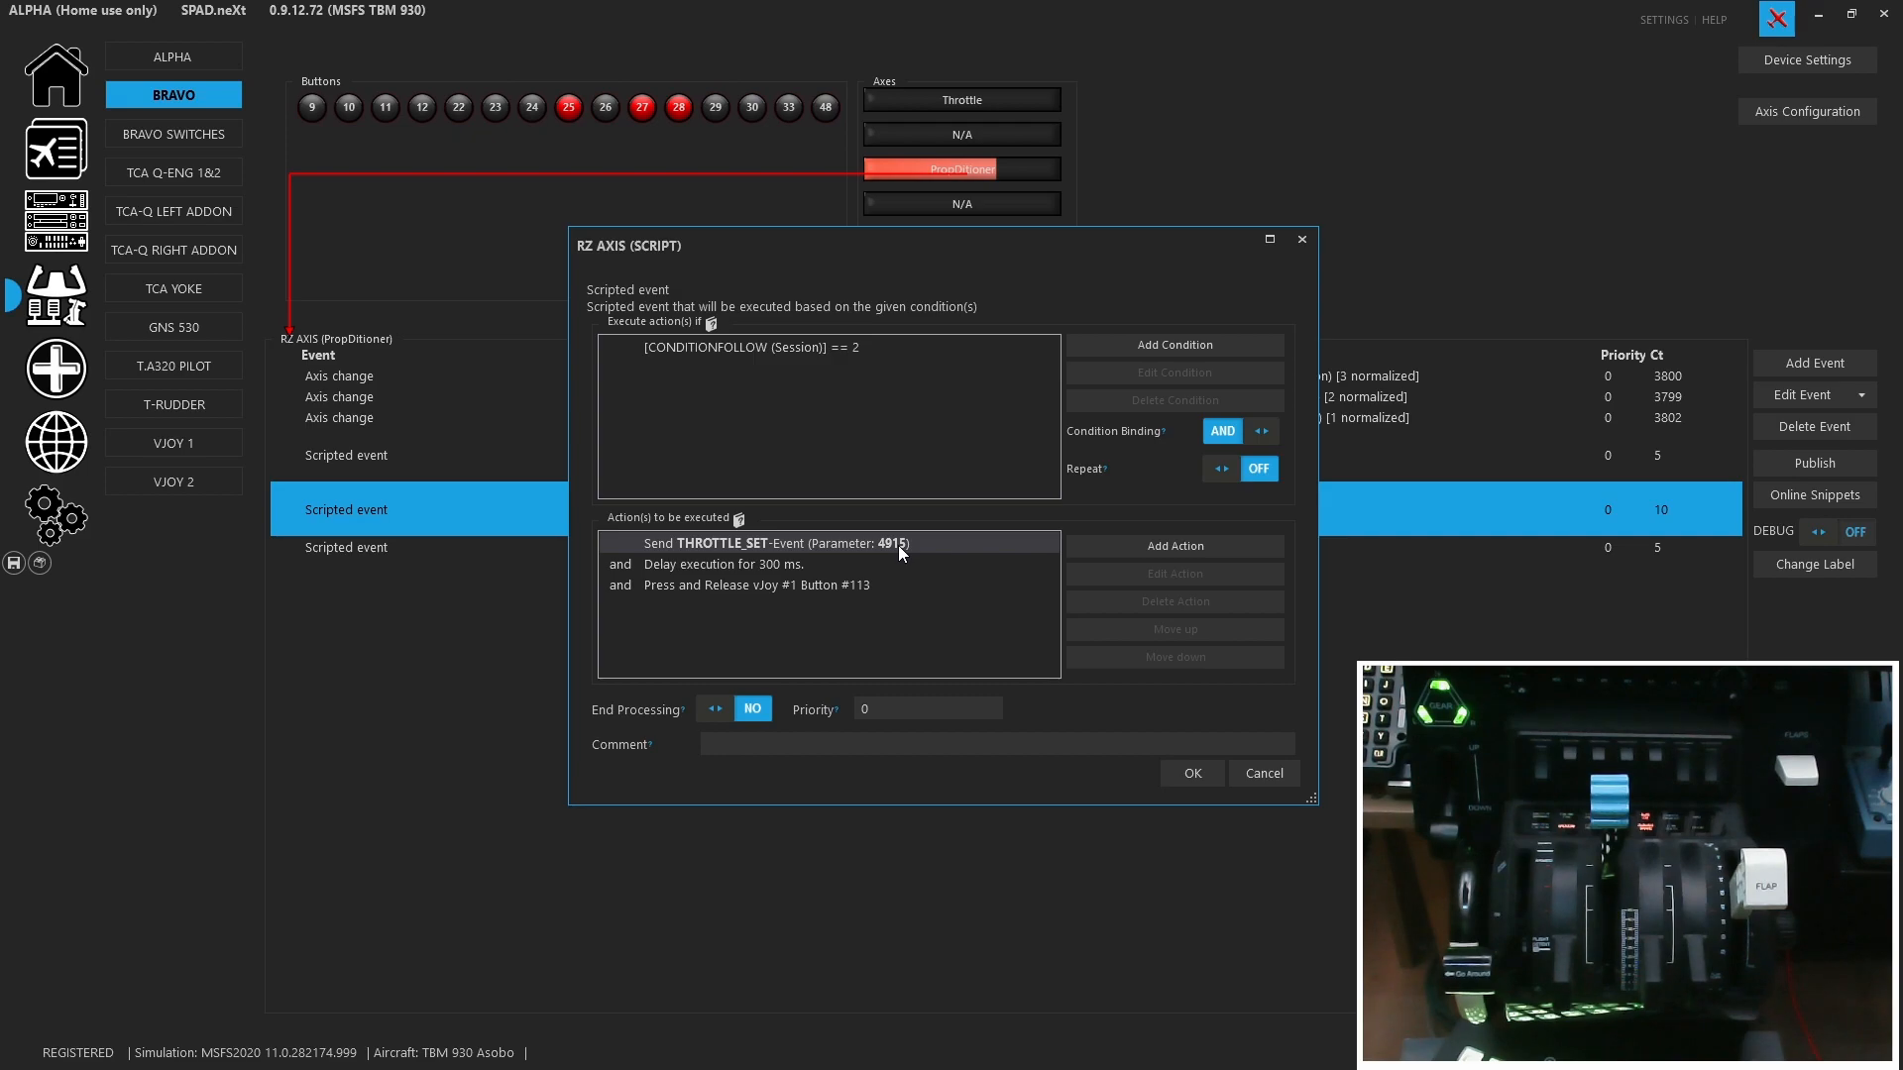
left_click(832, 566)
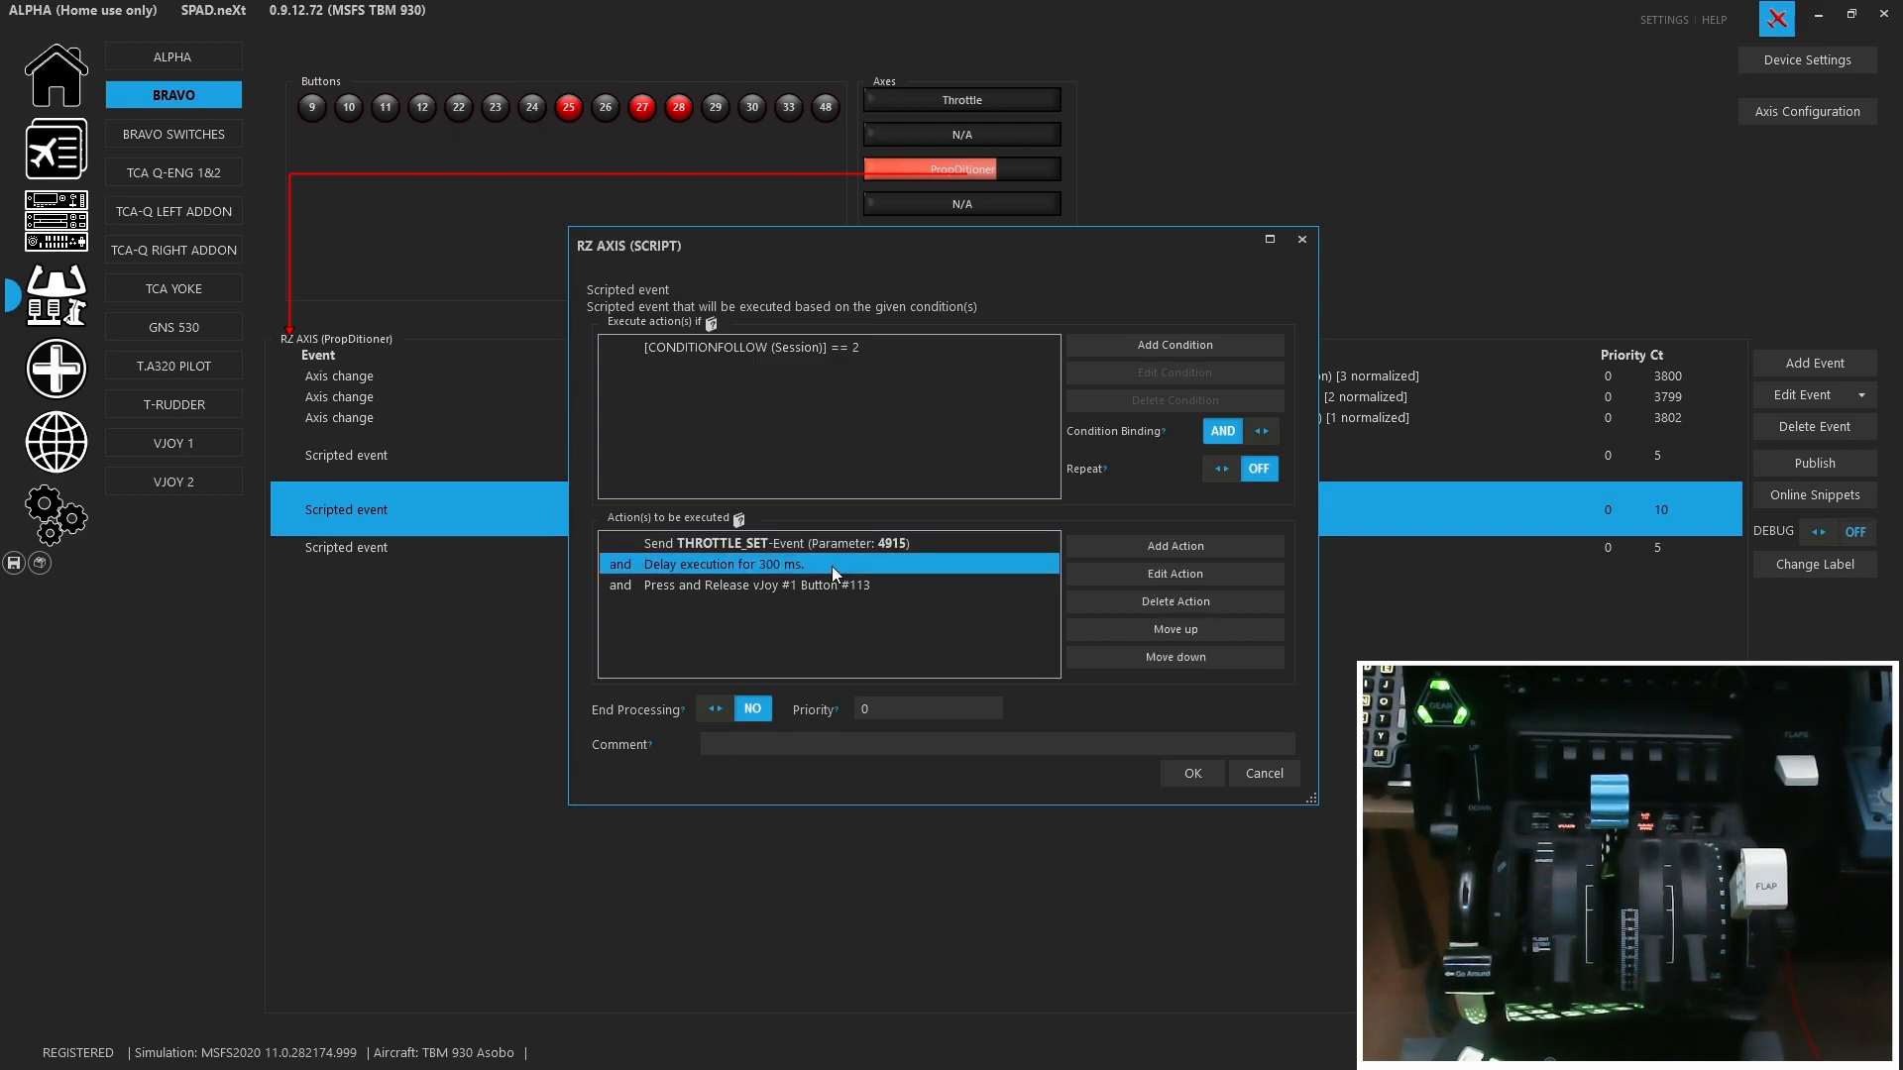
left_click(831, 588)
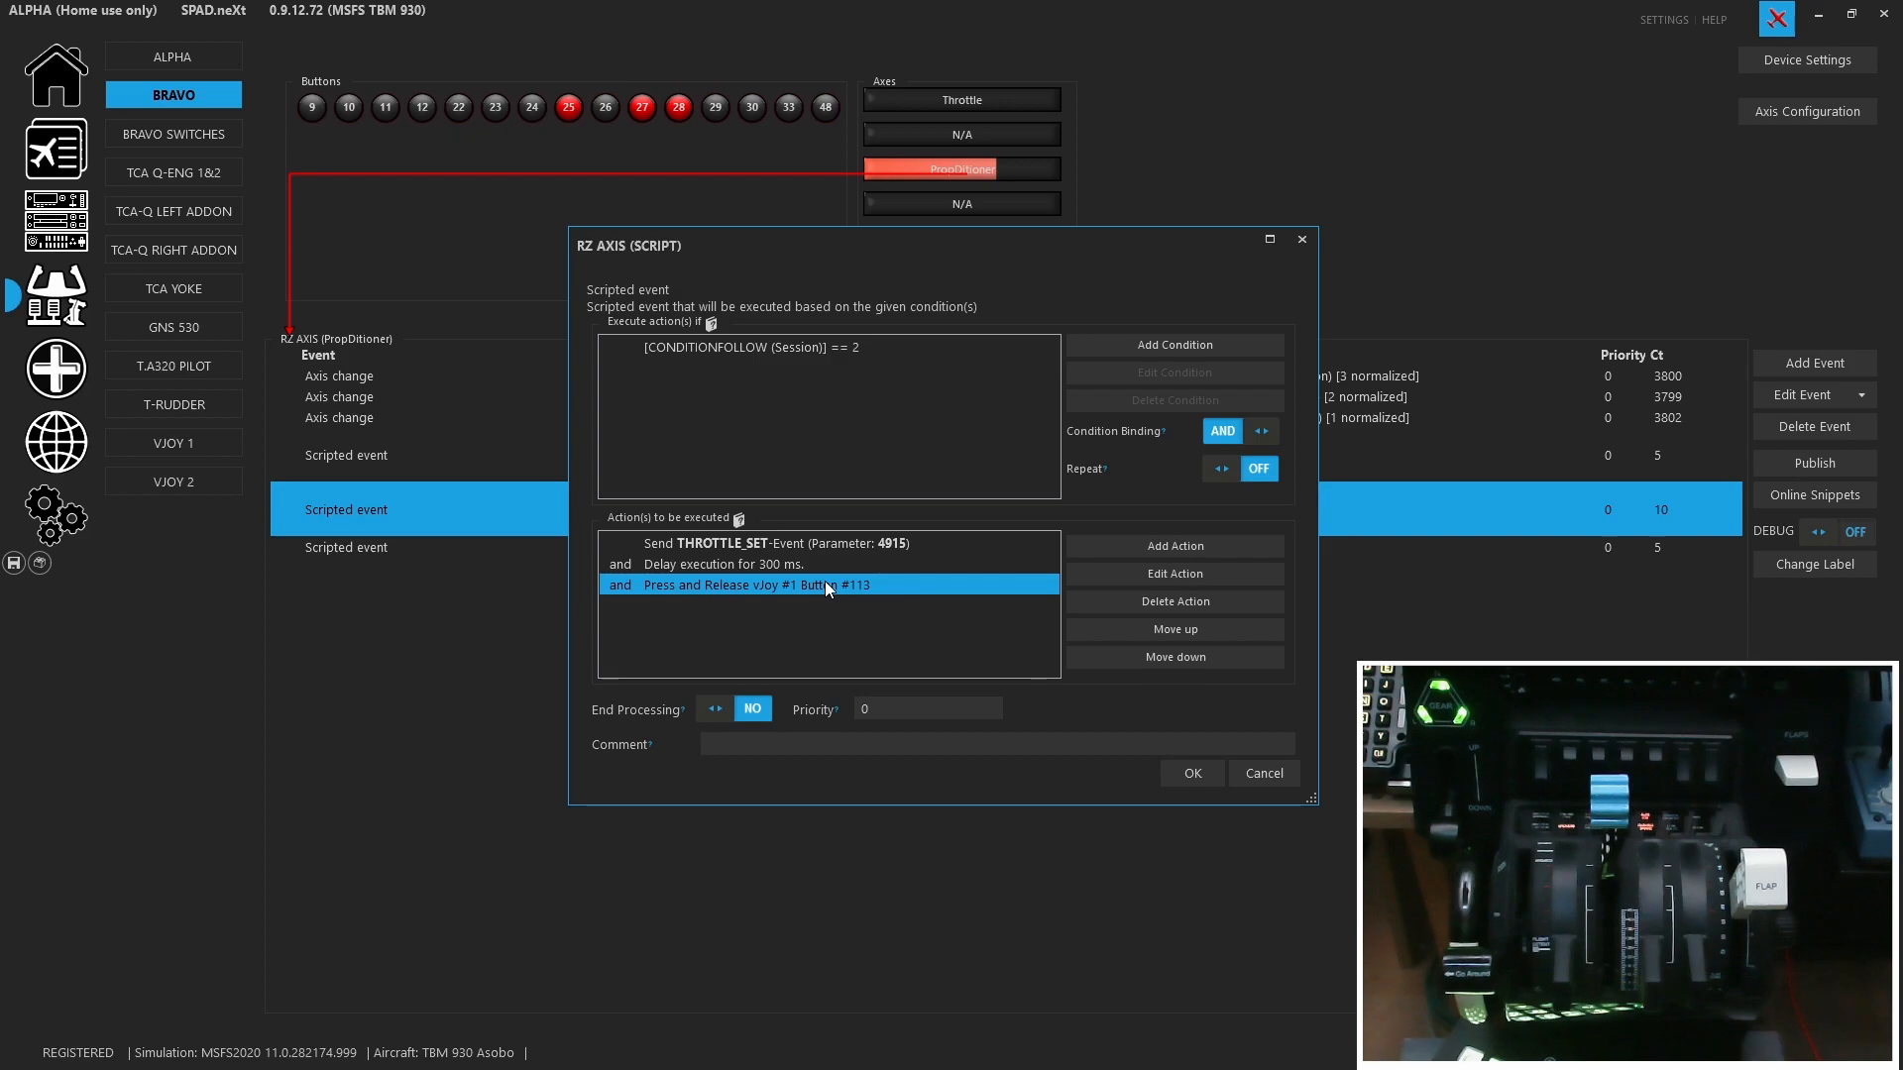
left_click(1269, 773)
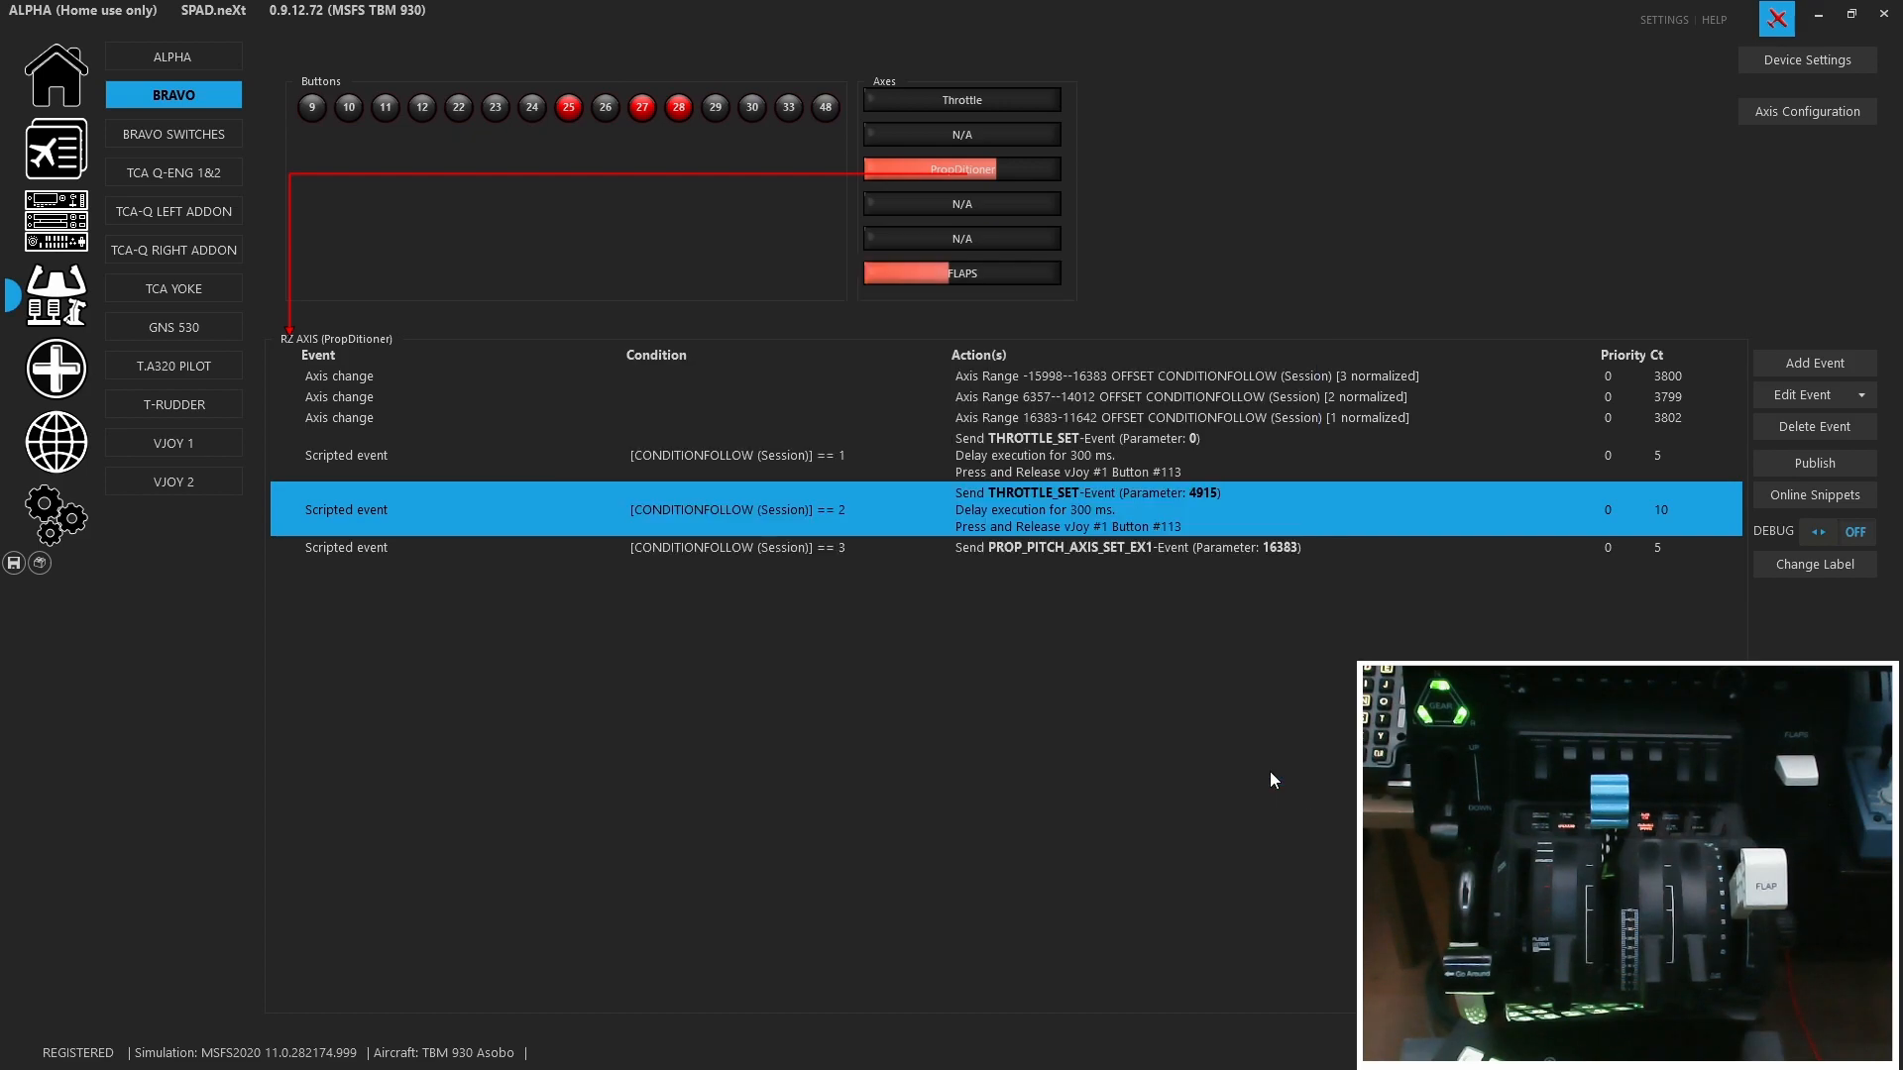
- Inspect the propeller pitch action of the scripted event for CONDITIONFOLLOW == 3, and compare it with the events for values 2 and 1
left_click(1049, 557)
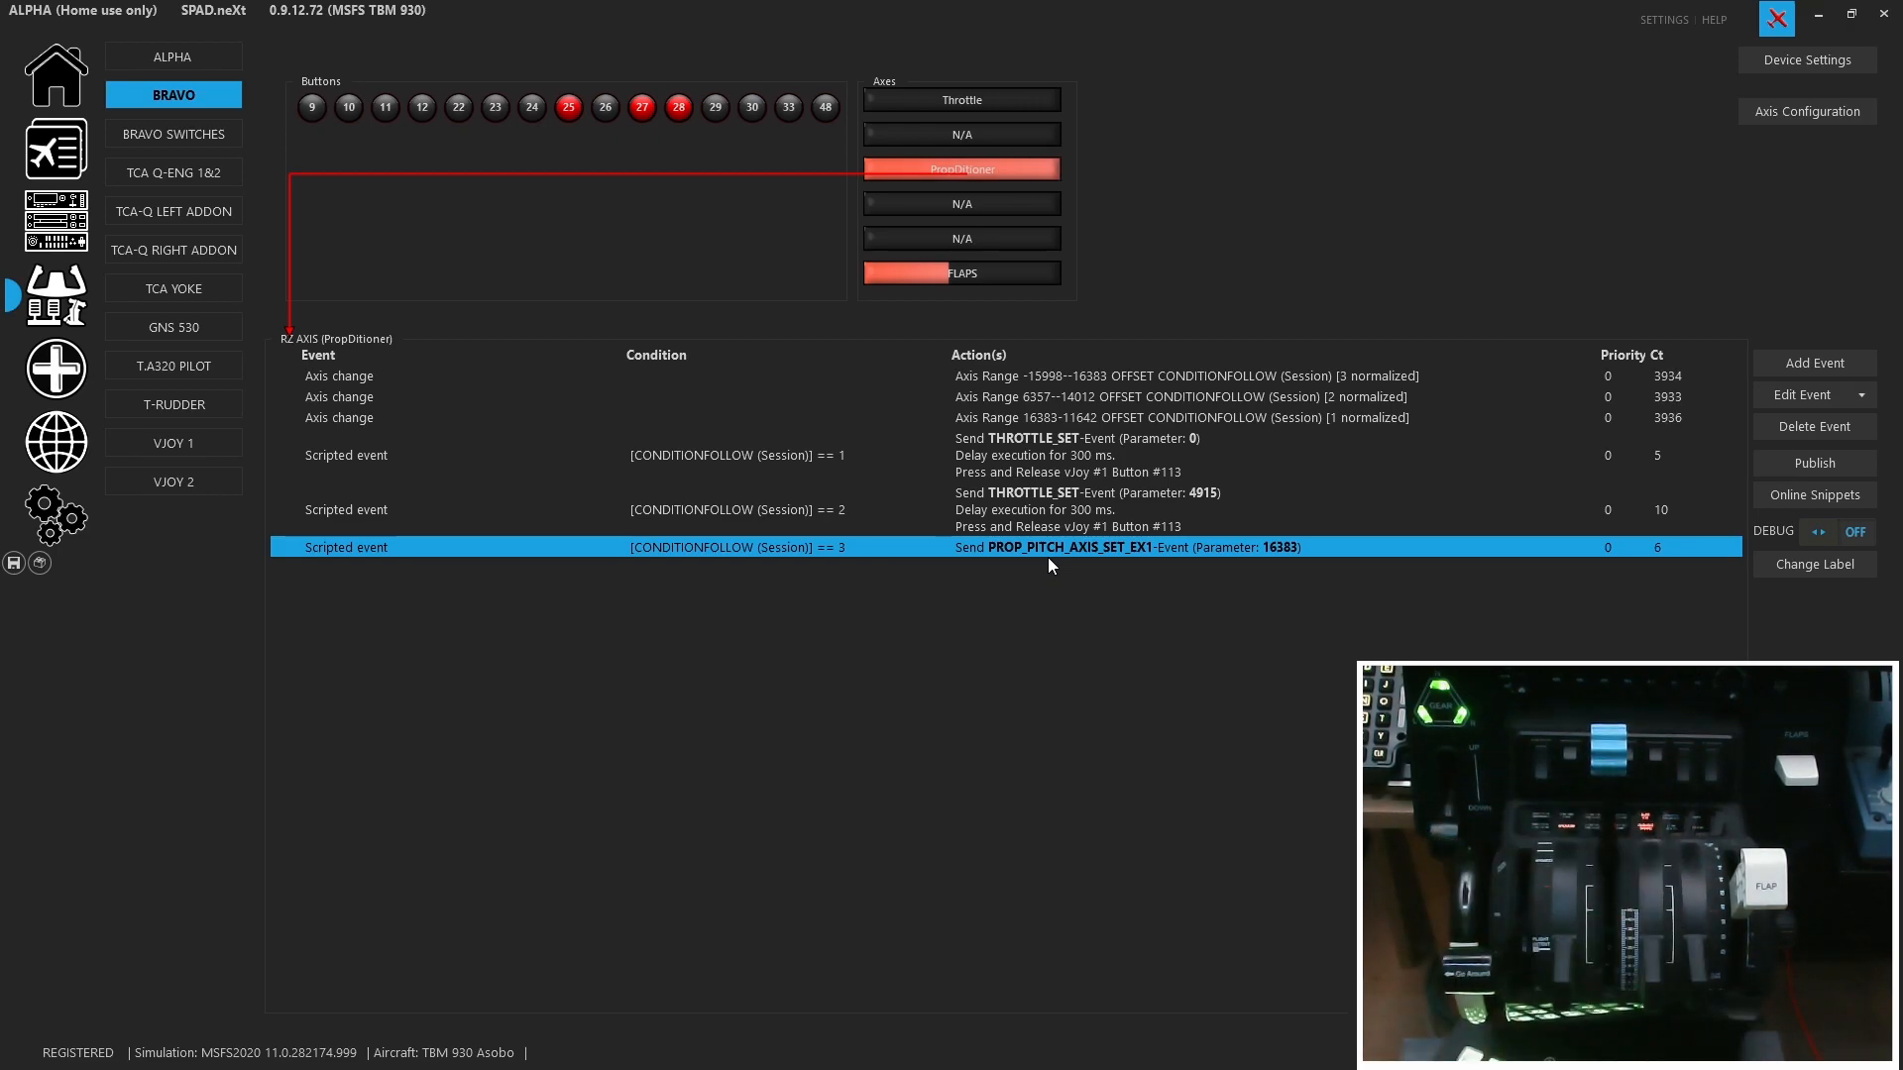
double_click(1048, 557)
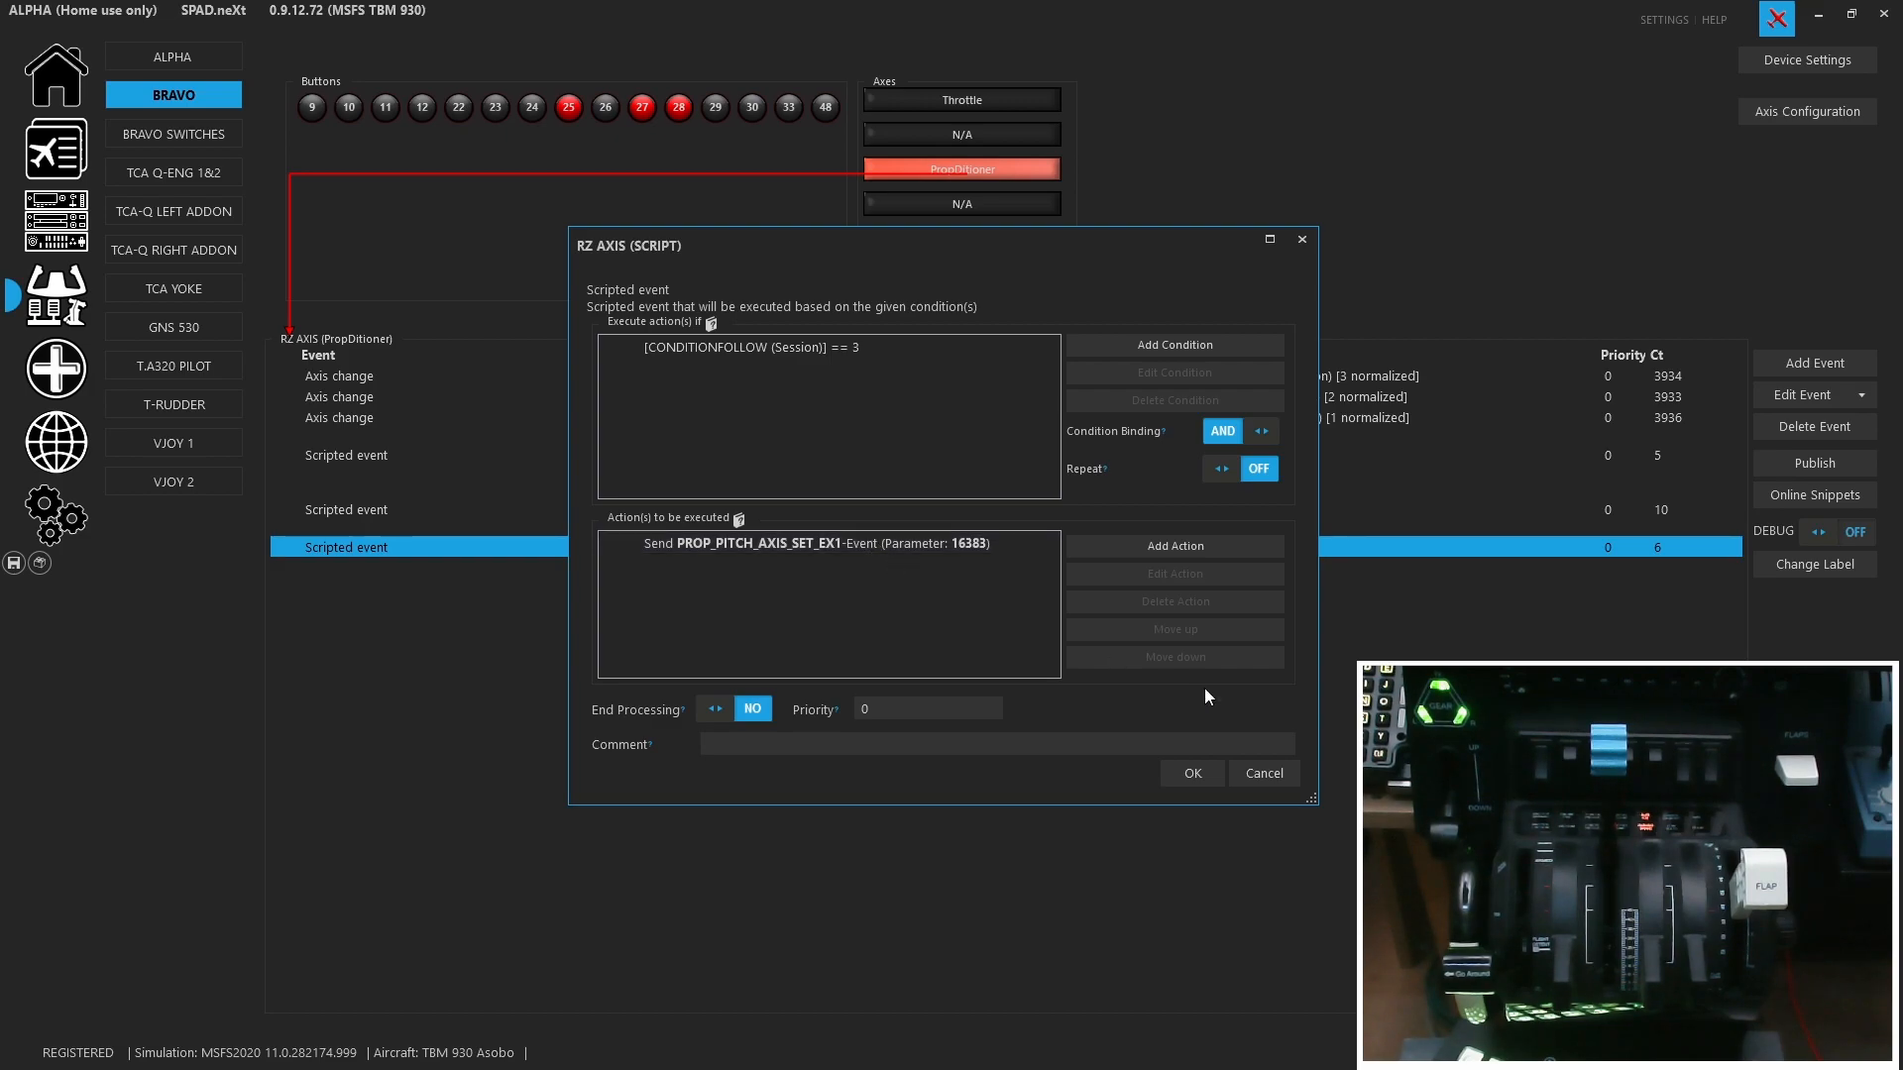
left_click(1287, 777)
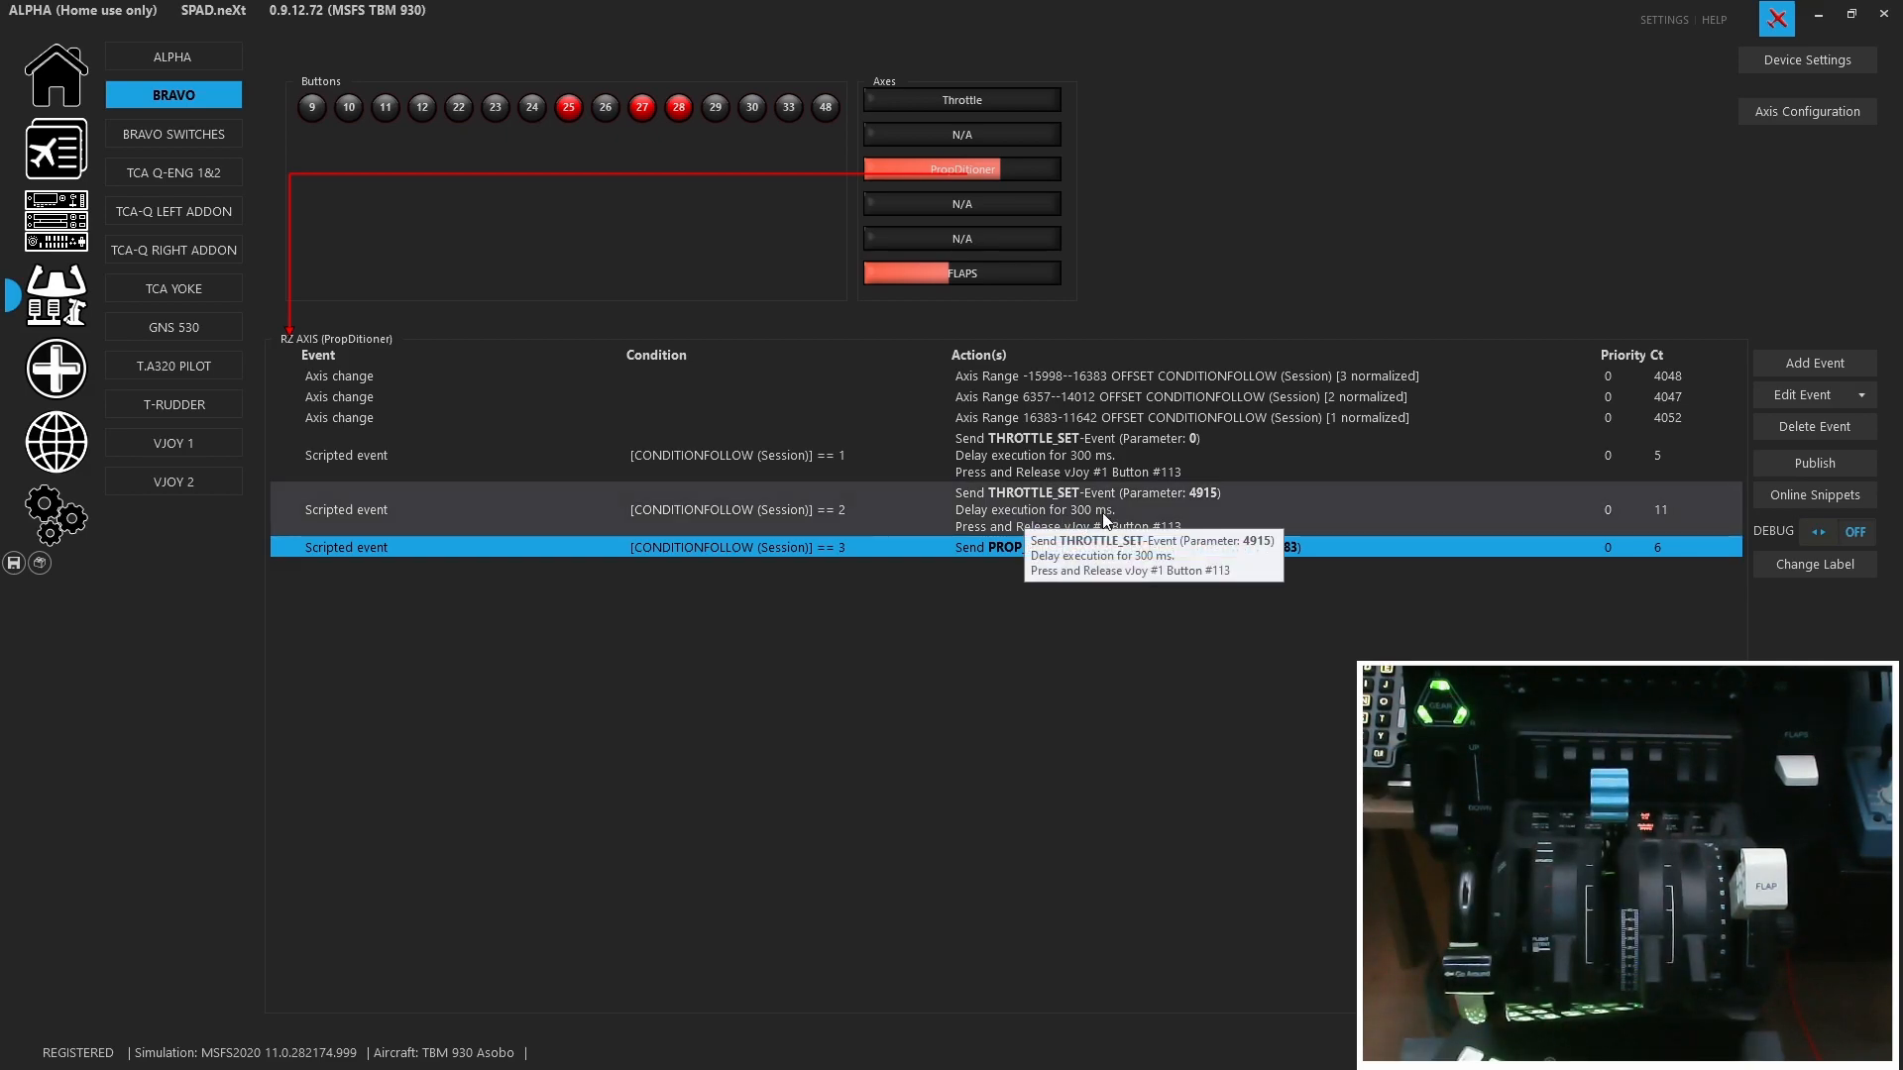
left_click(1048, 517)
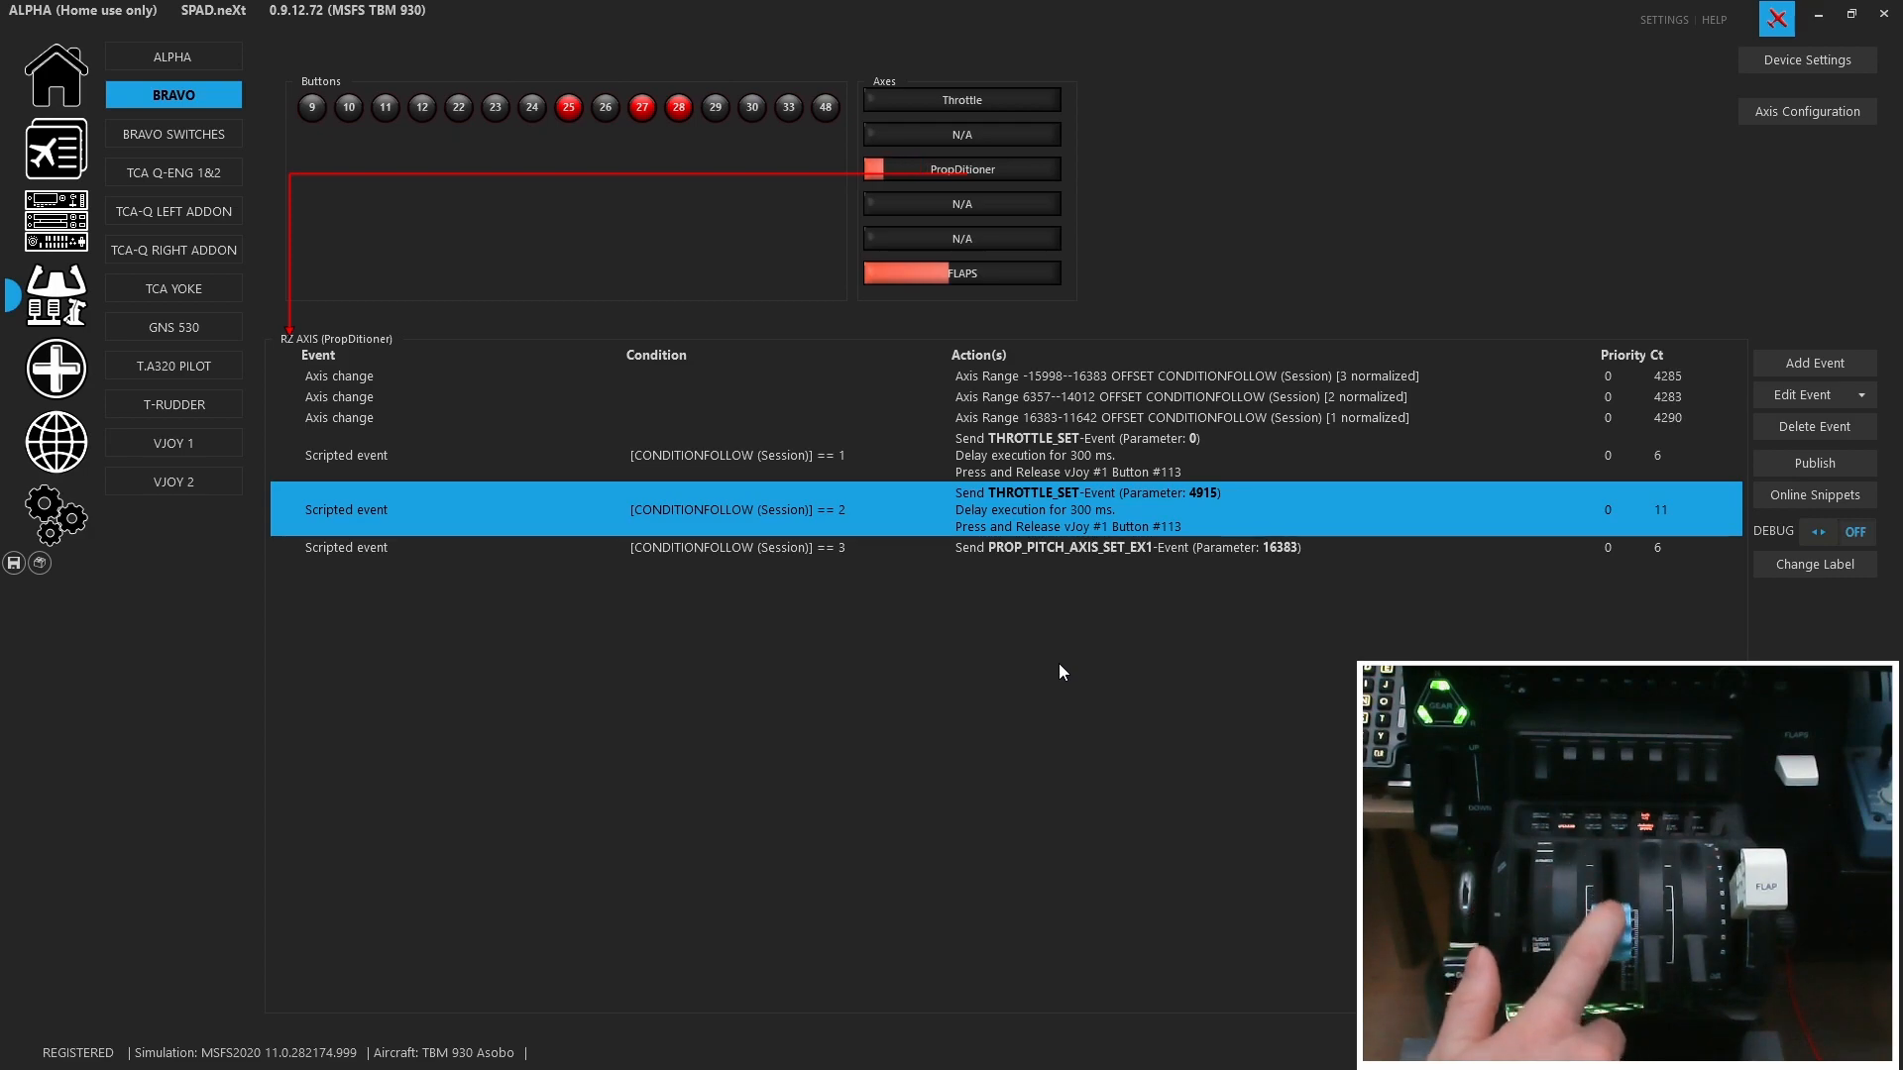
left_click(876, 433)
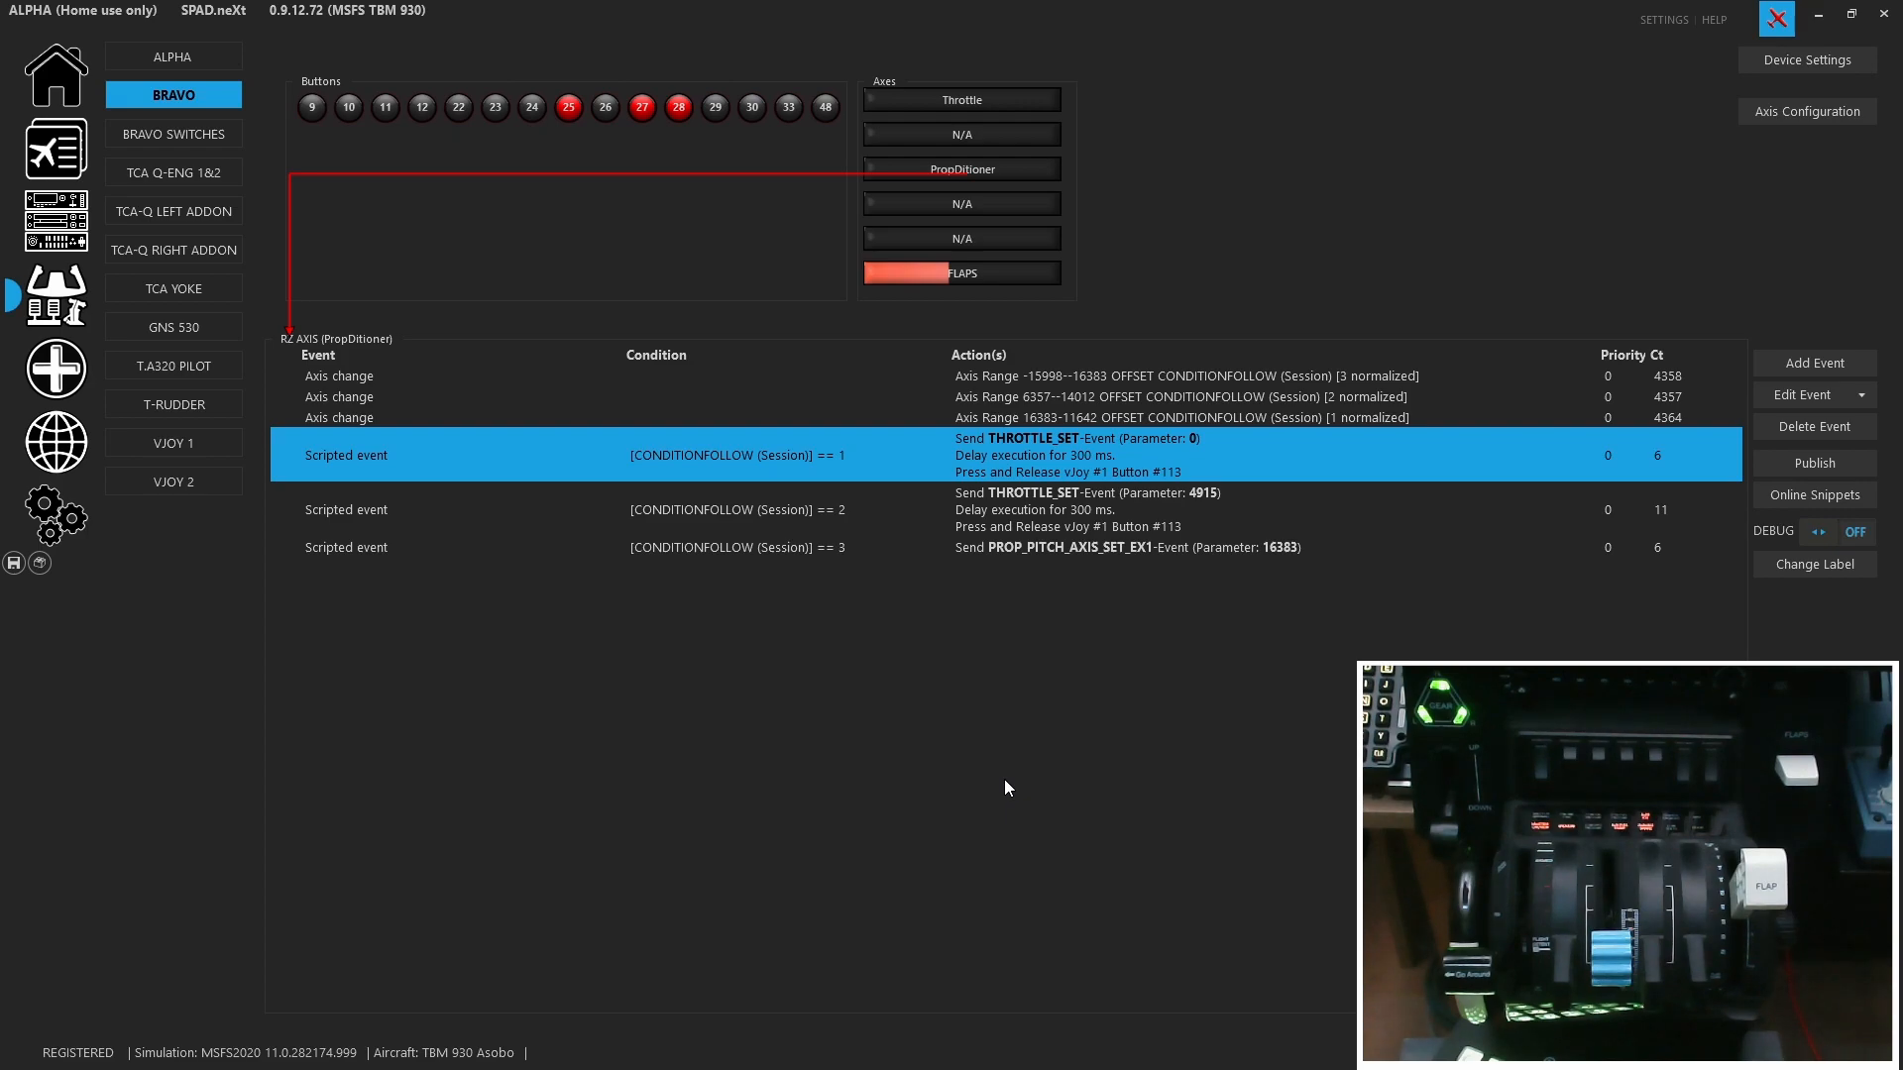
- Review the button pressed and button released events of BRAVO button 26, Engine 2 Detent
left_click(604, 107)
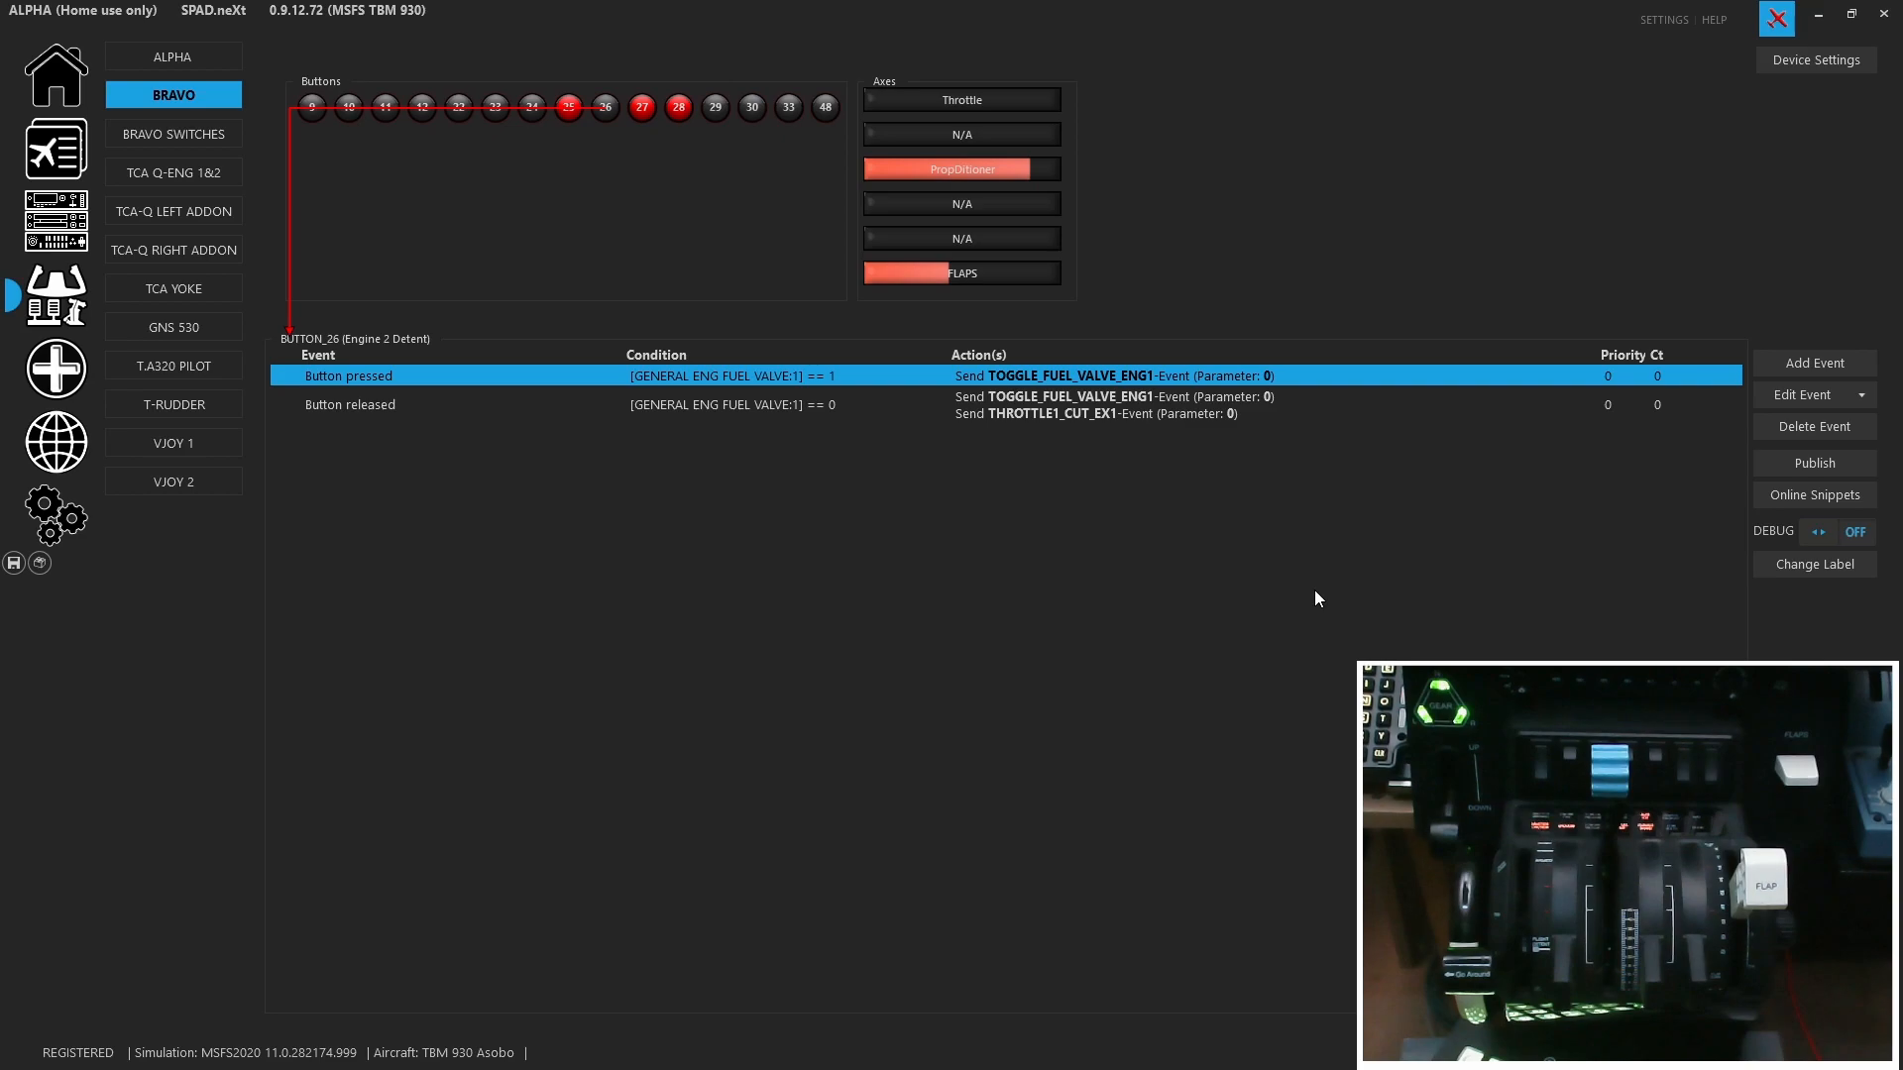
left_click(1162, 401)
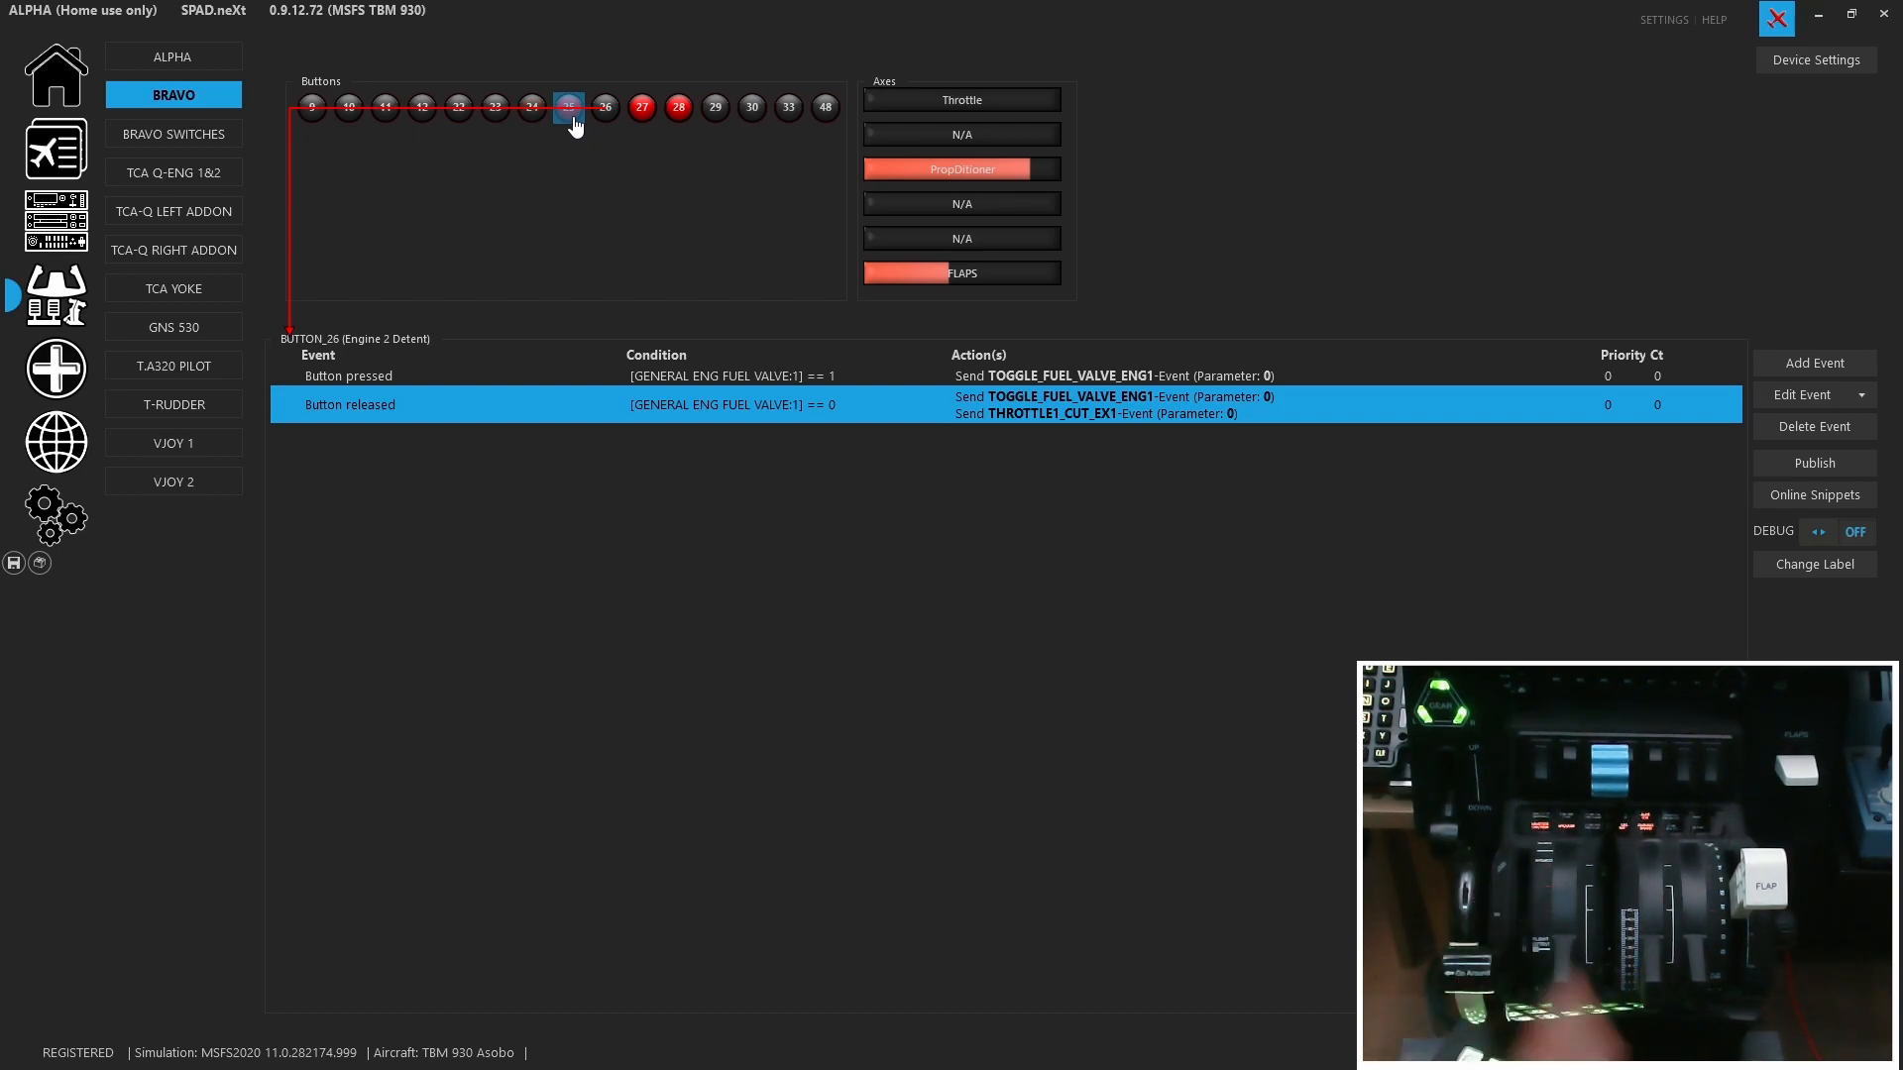
left_click(533, 107)
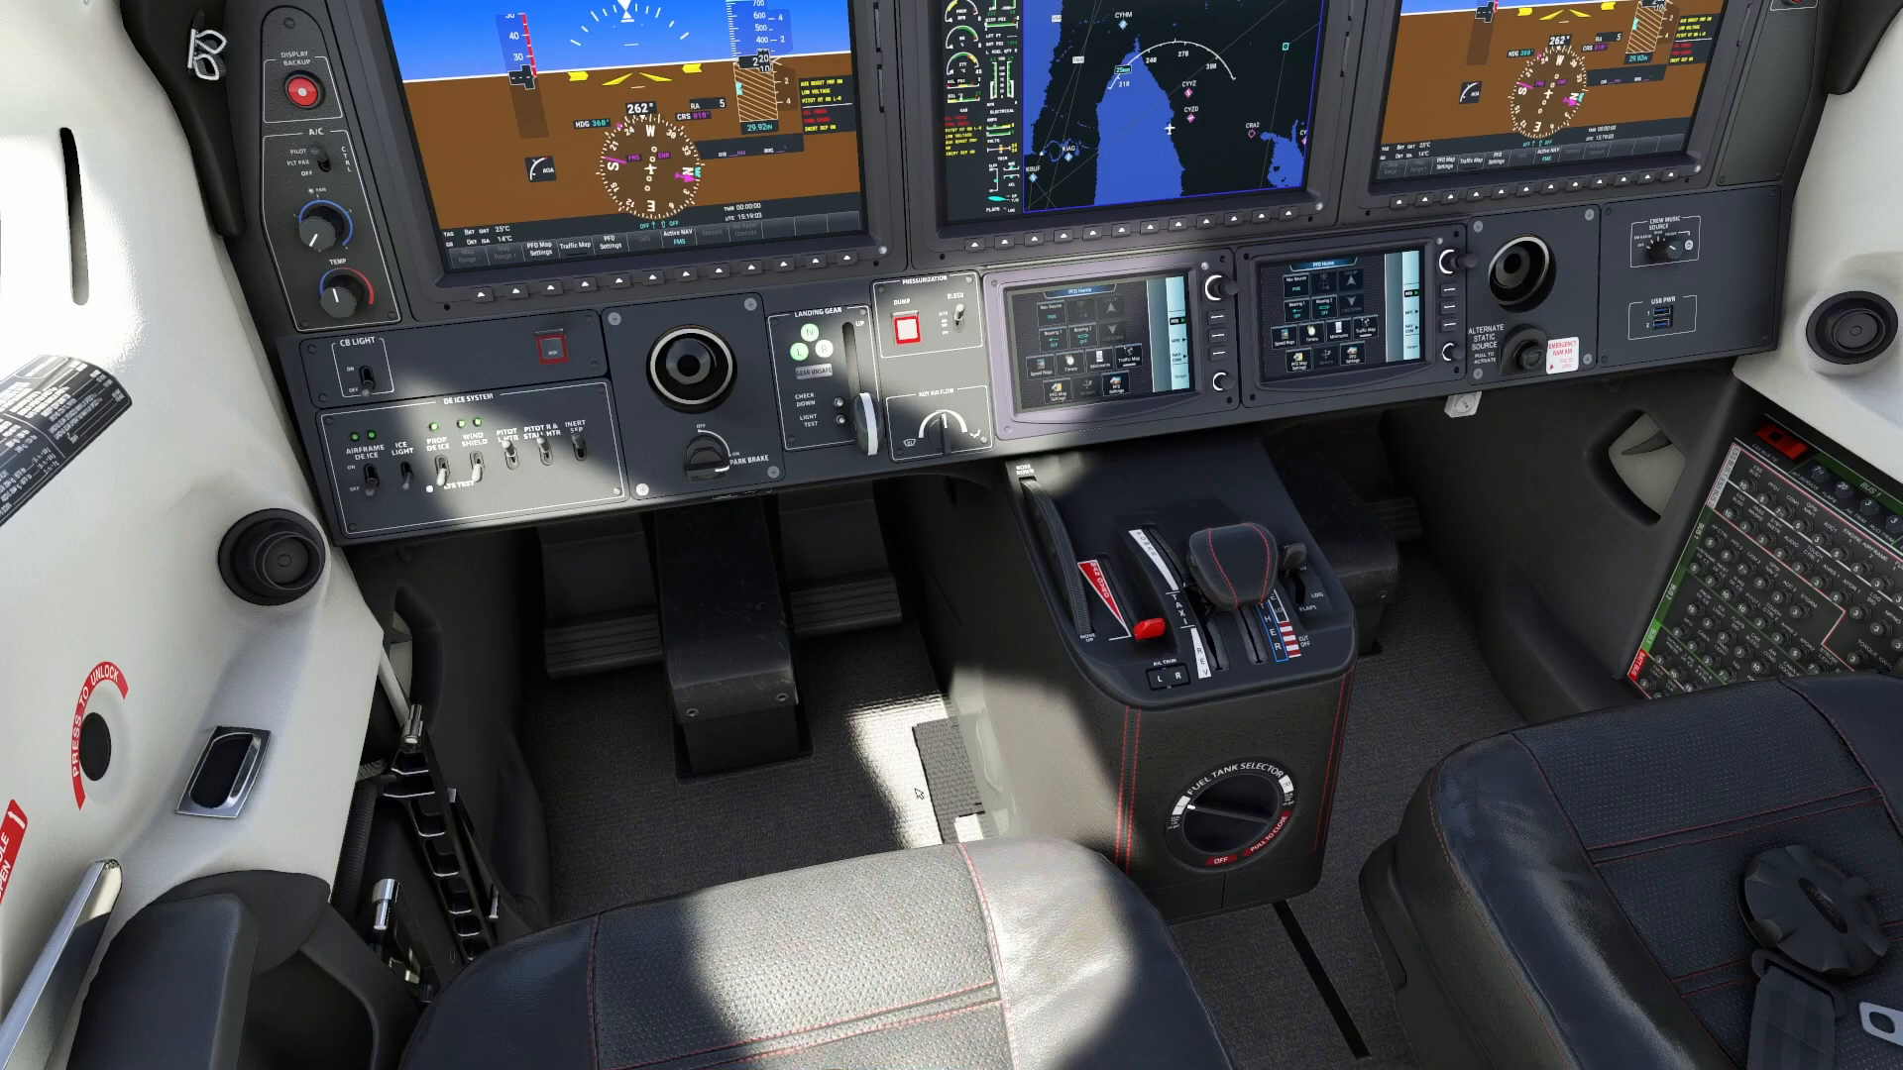
- Switch to Microsoft Flight Simulator and bring up the controls options for the vJoy device that uses the VJOY SPAD DEV2 profile
key("Escape")
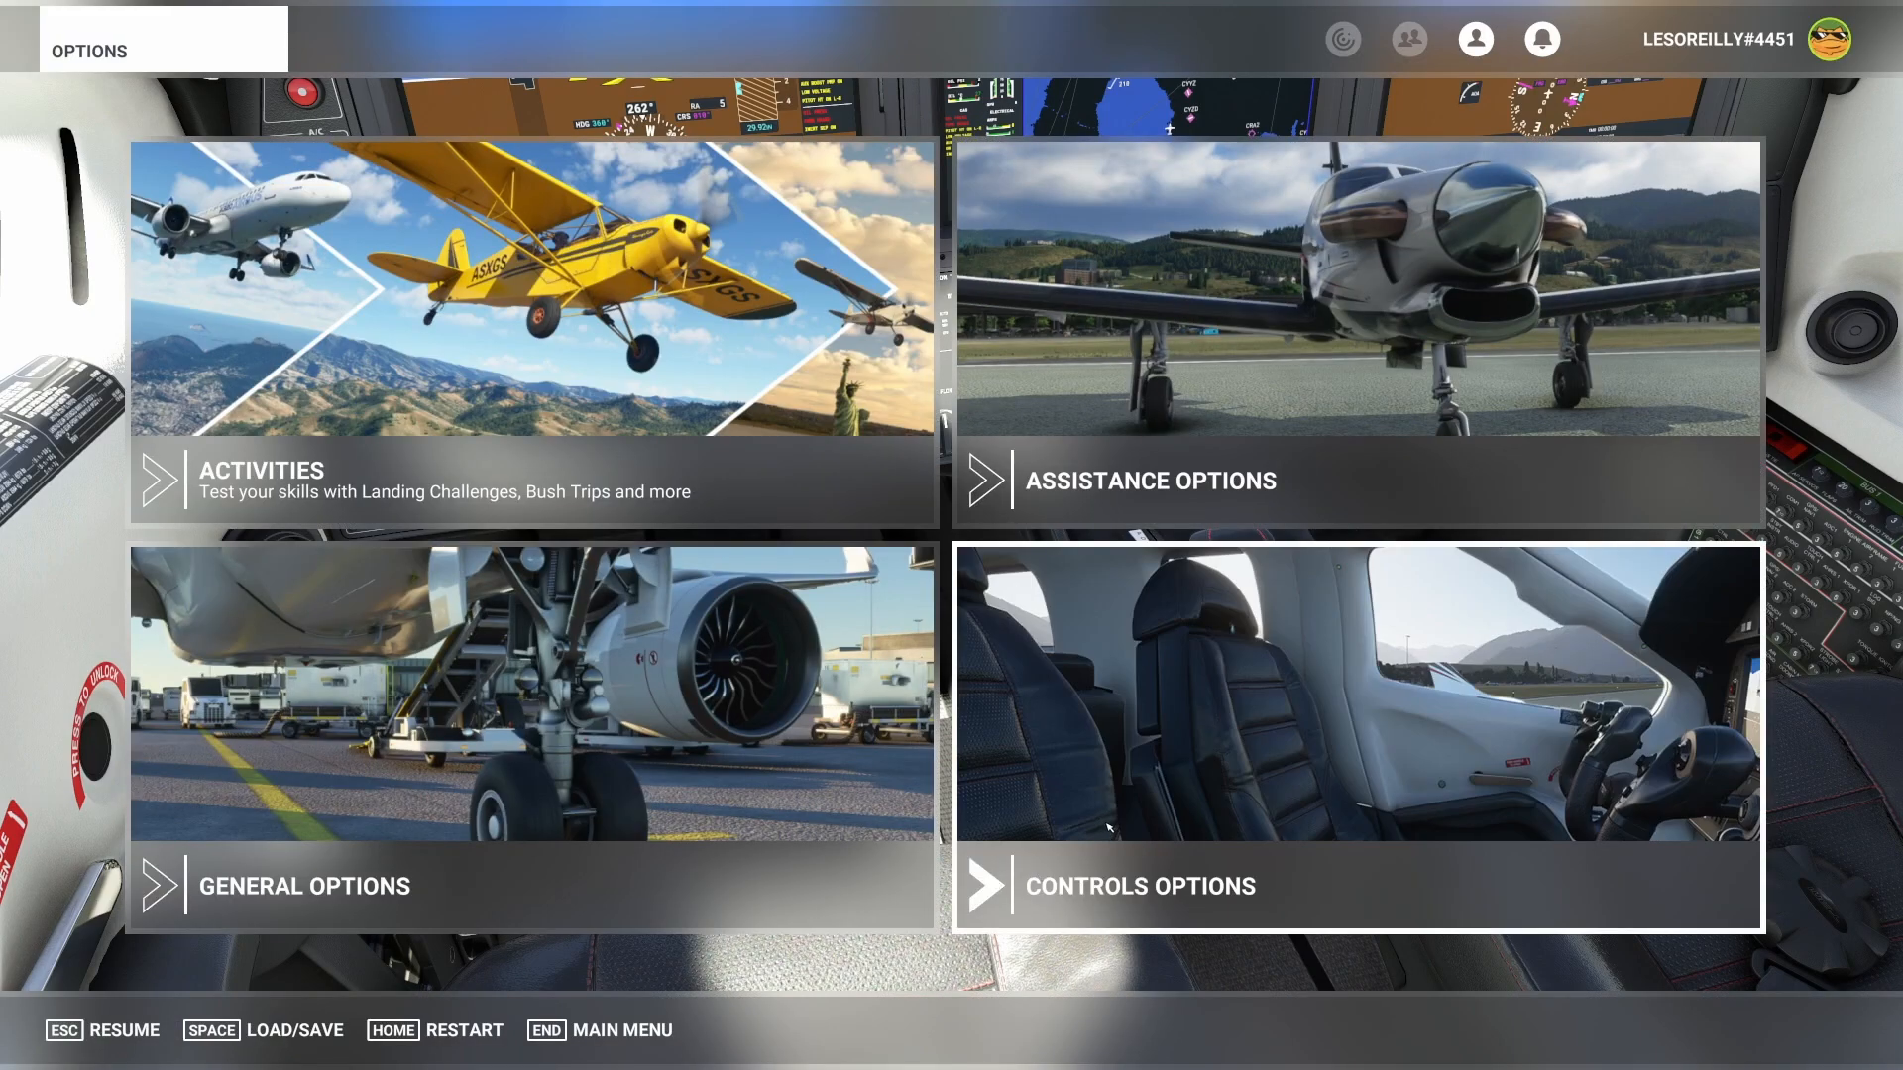
left_click(1152, 769)
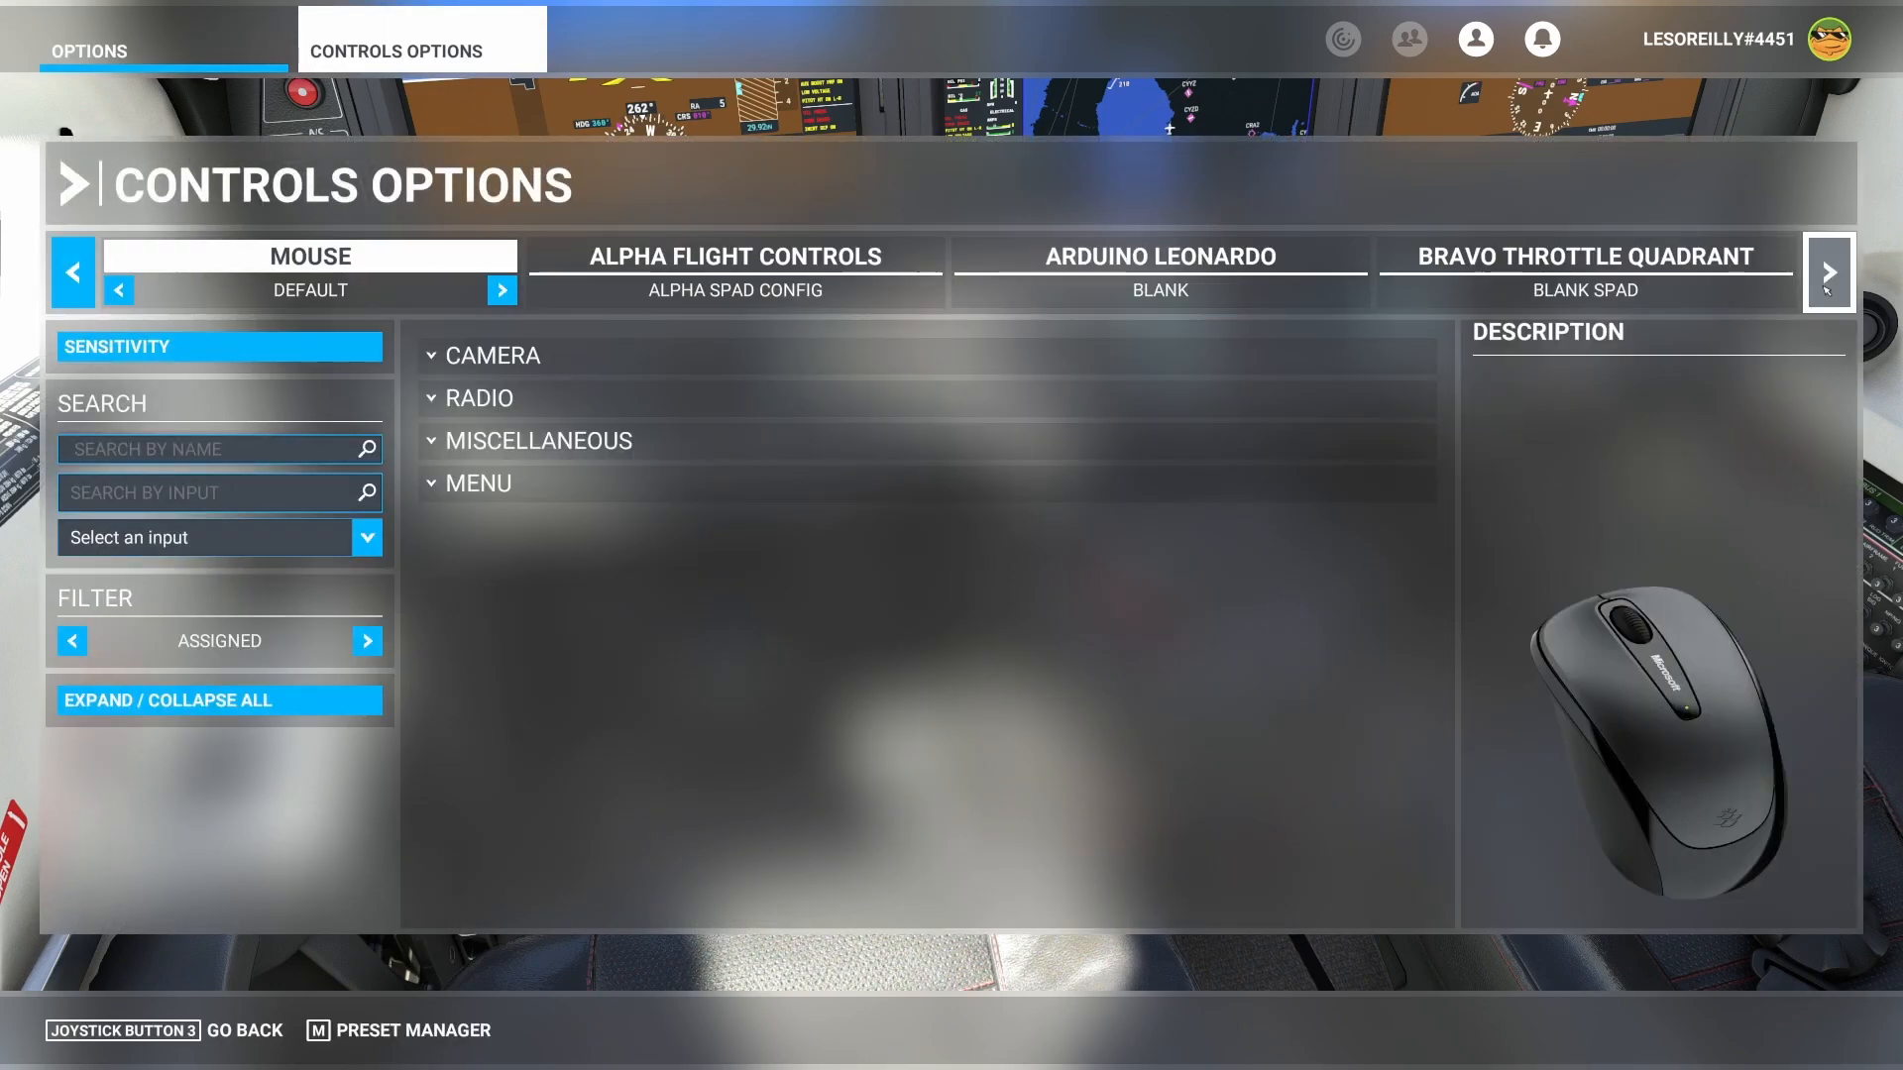
left_click(1827, 282)
left_click(1826, 282)
left_click(1827, 282)
left_click(1827, 282)
left_click(1827, 283)
left_click(1826, 282)
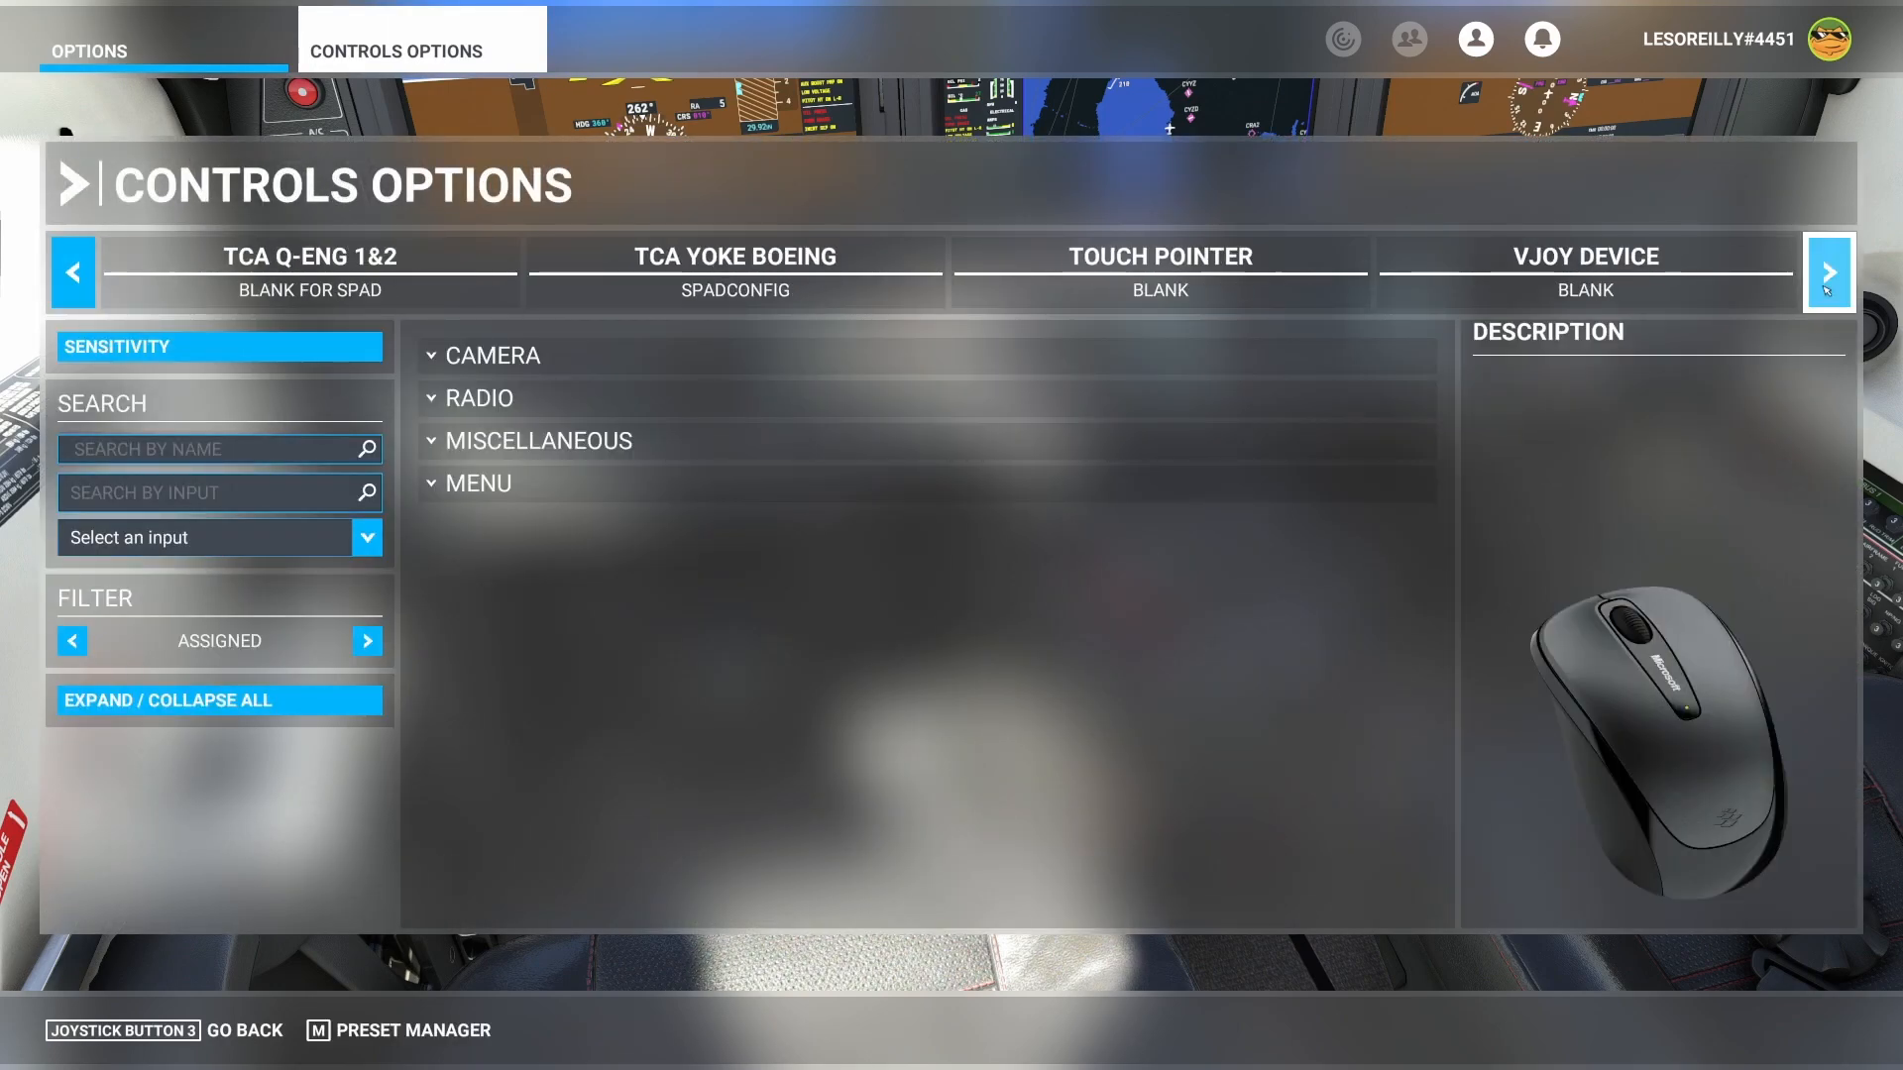
left_click(1827, 282)
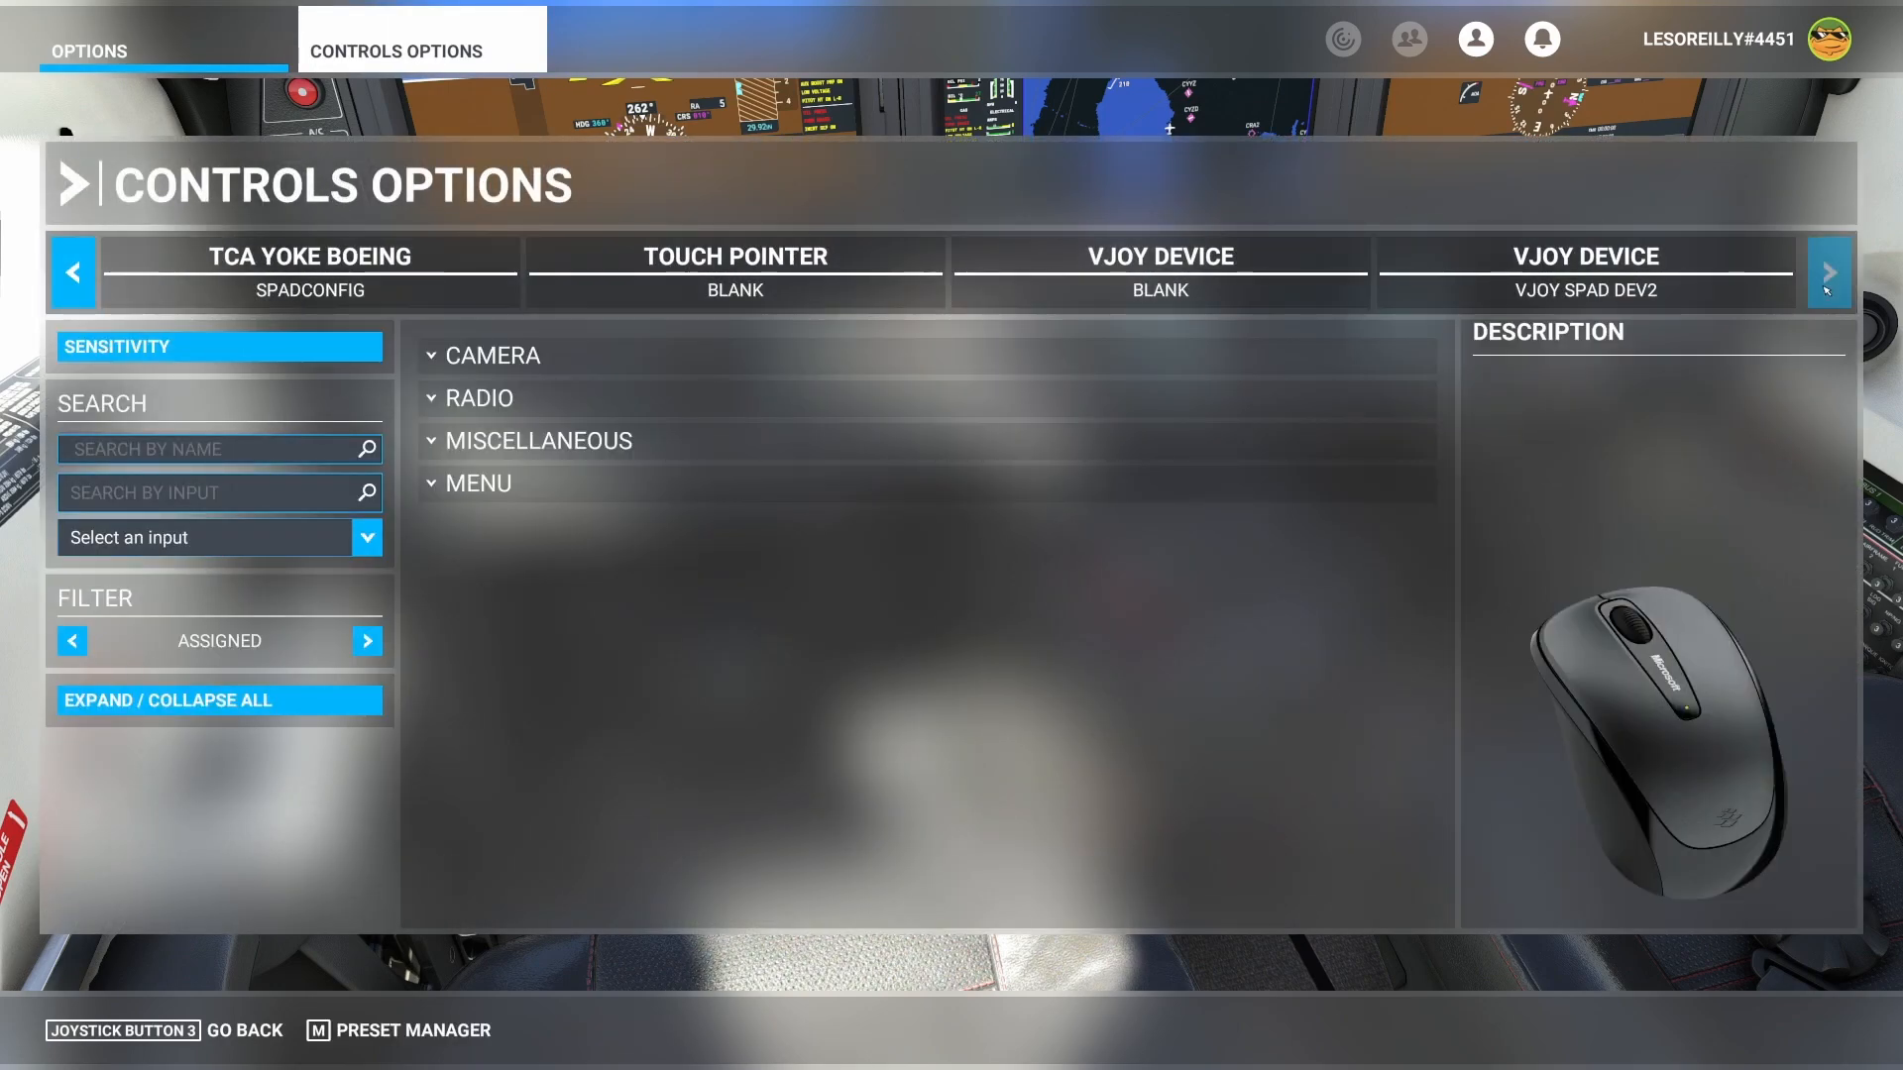
left_click(1531, 276)
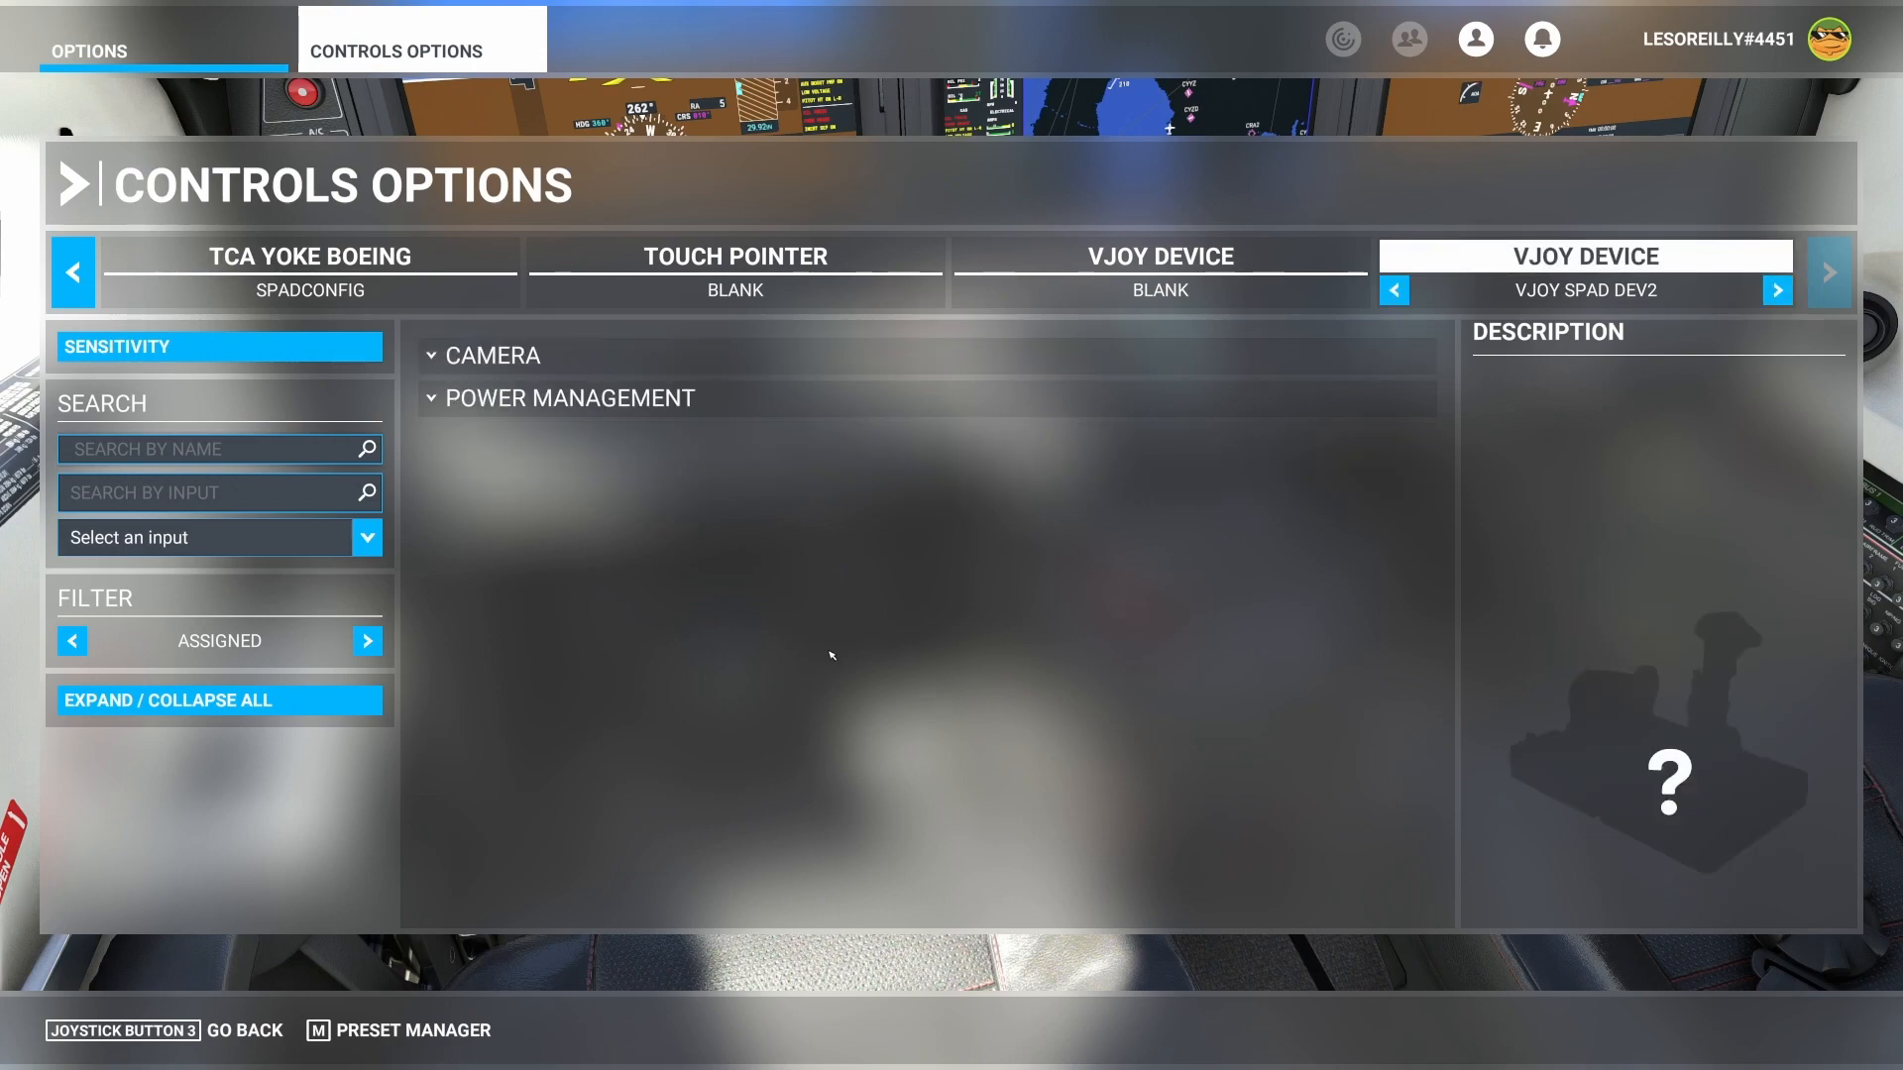
- Examine the vJoy camera bindings for cockpit, external and fixed cameras, instrument views and camera mode switches
left_click(494, 361)
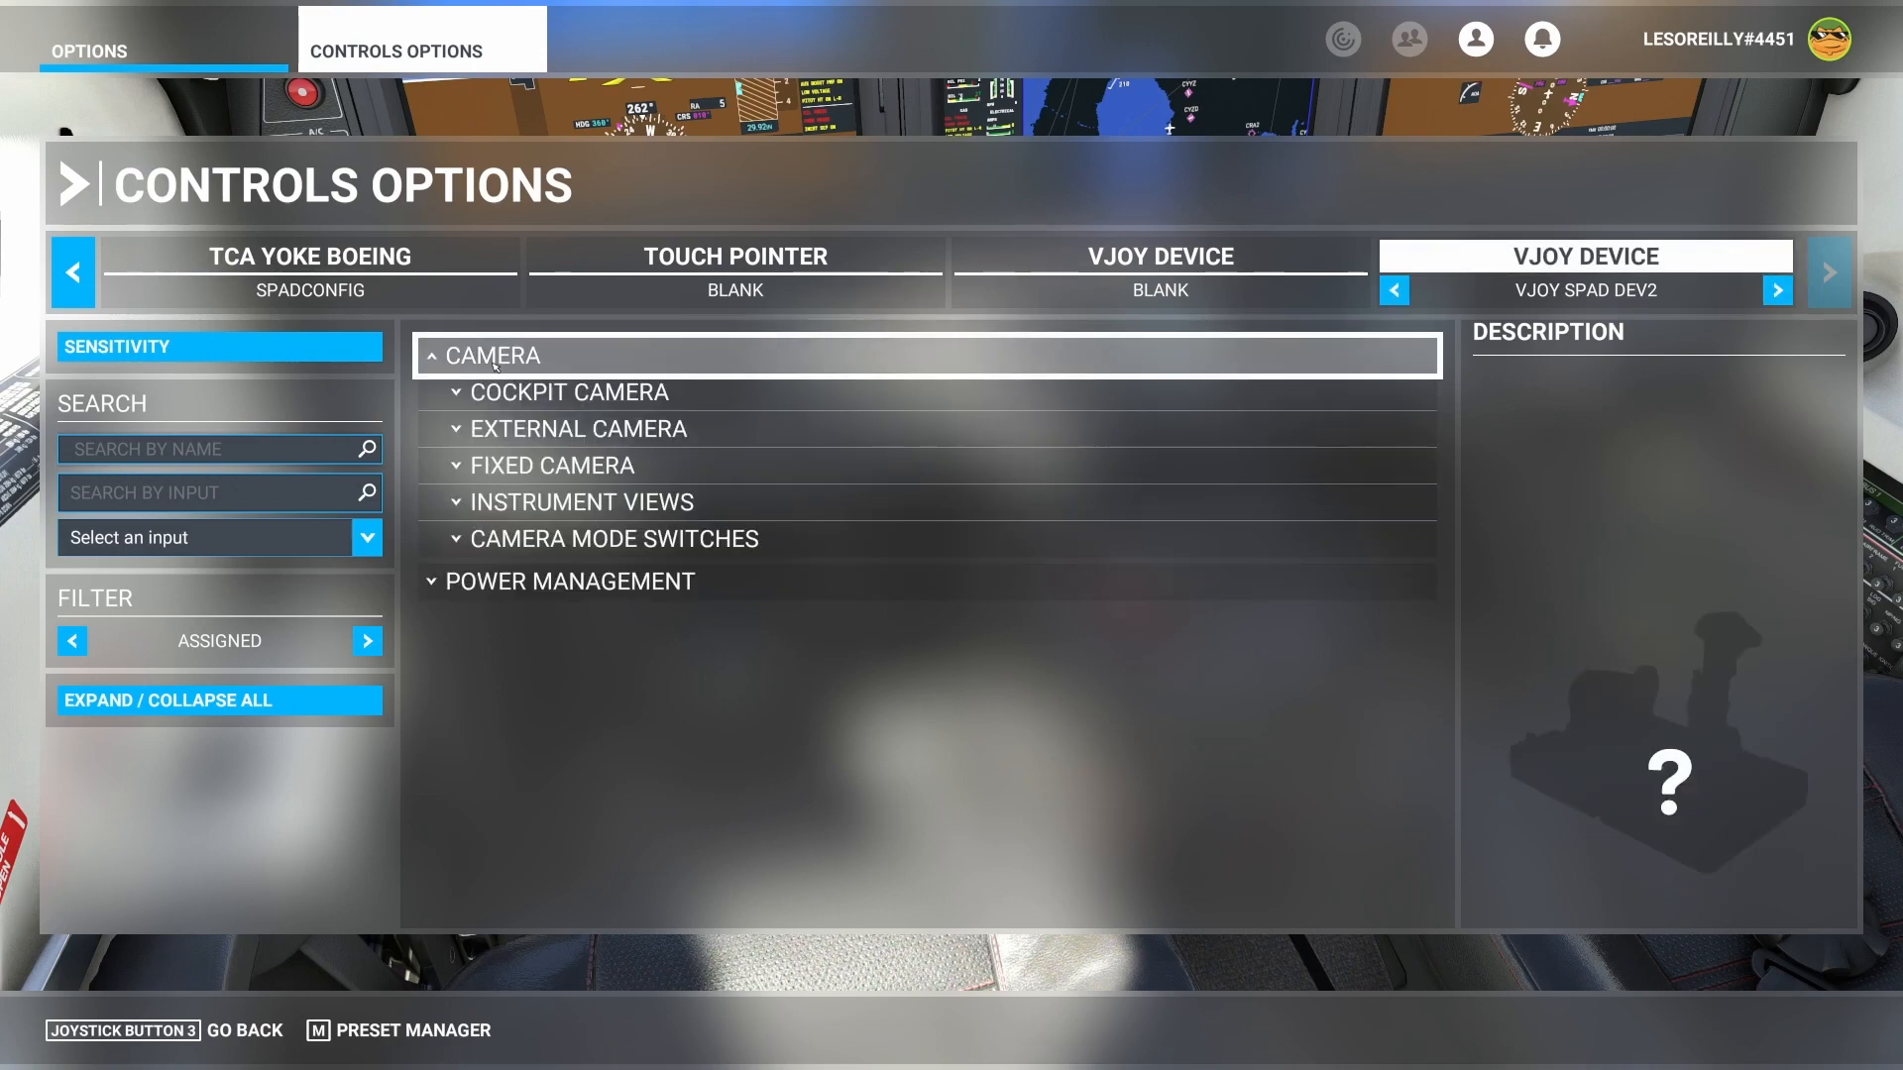
left_click(523, 400)
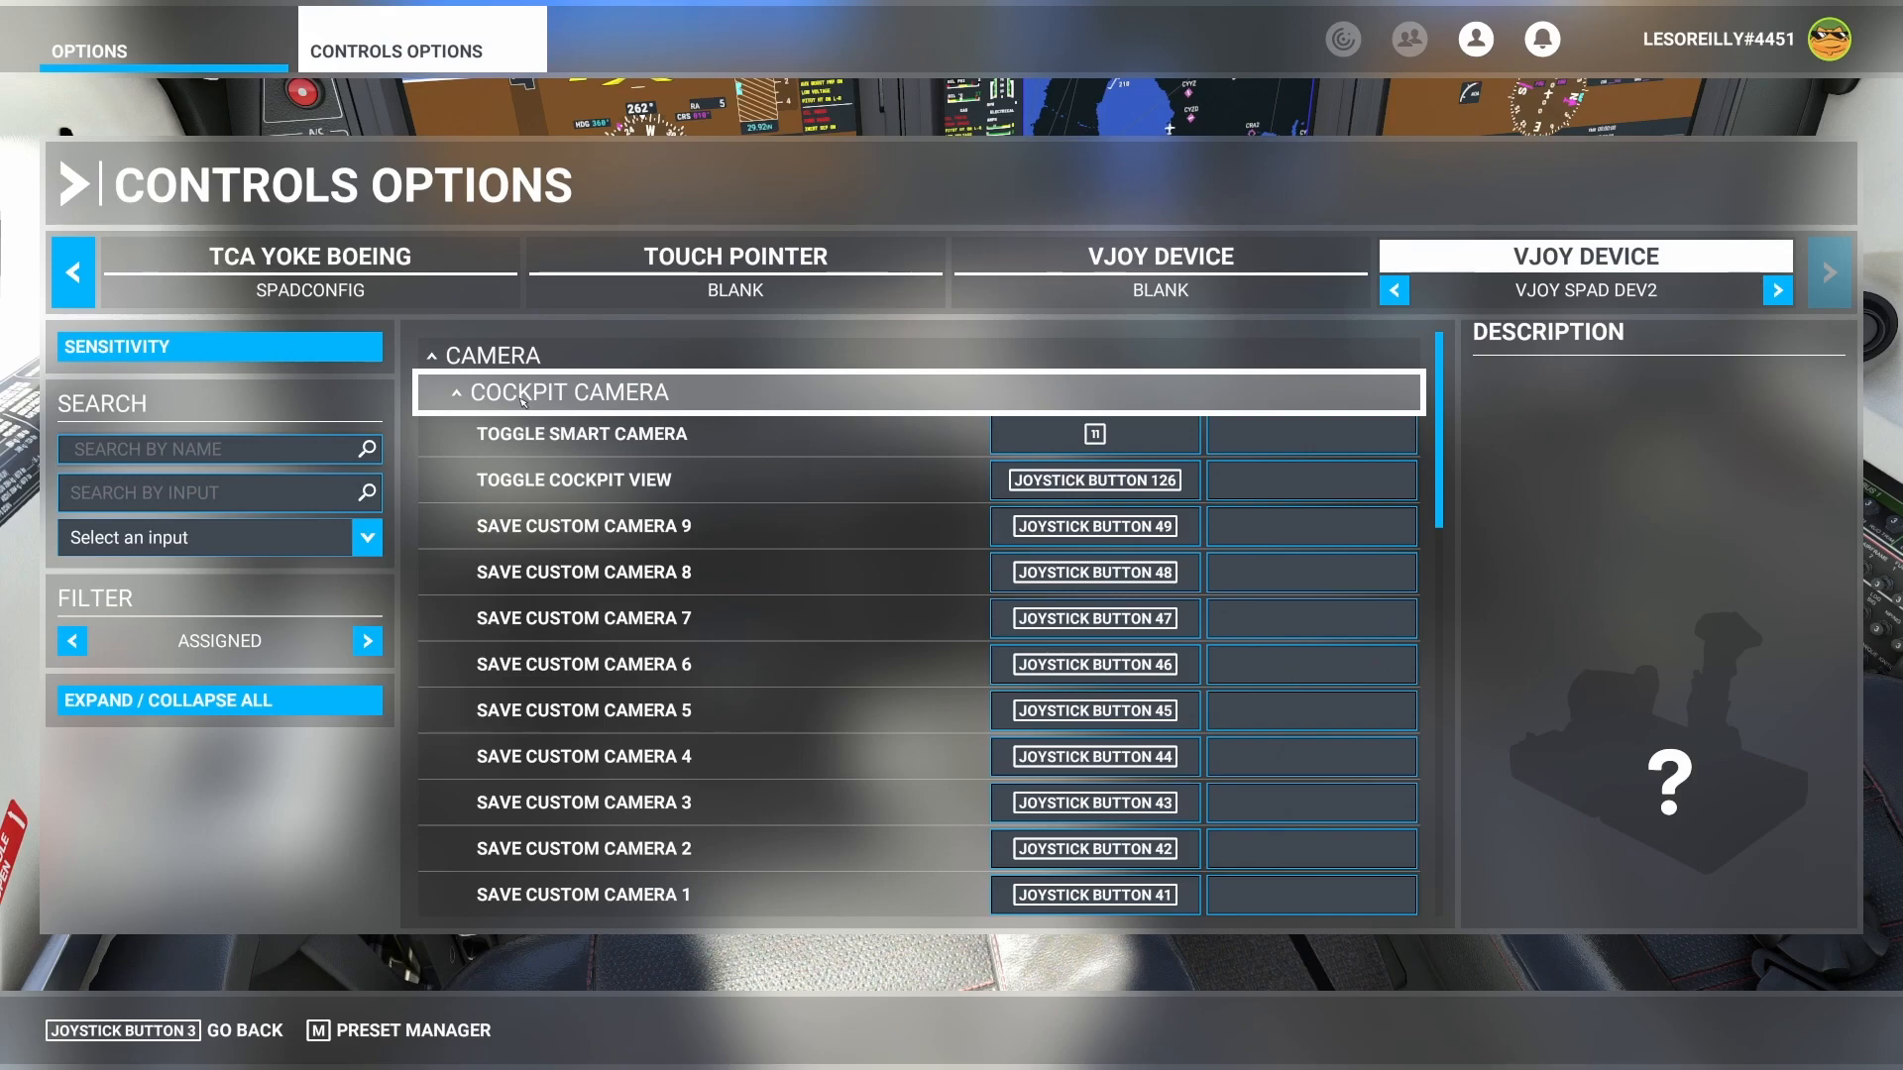
left_click(524, 400)
left_click(538, 431)
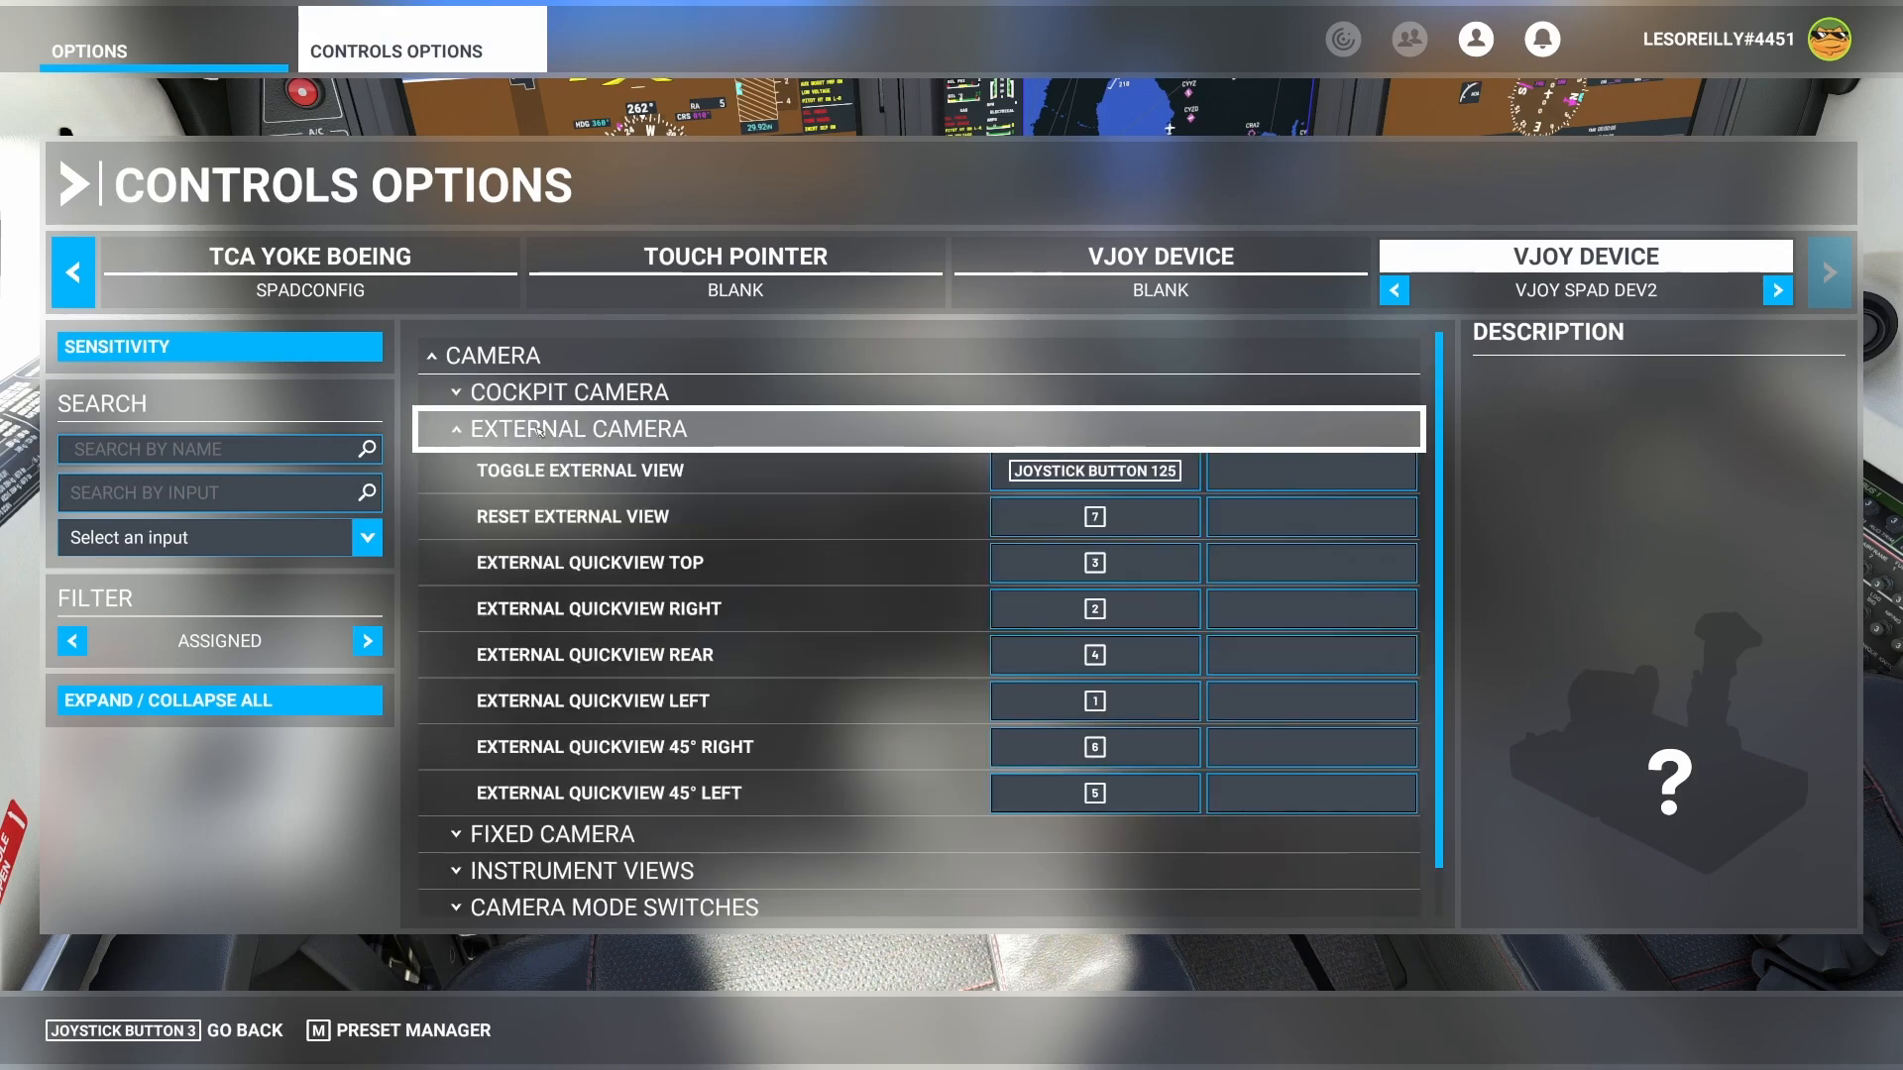
left_click(538, 431)
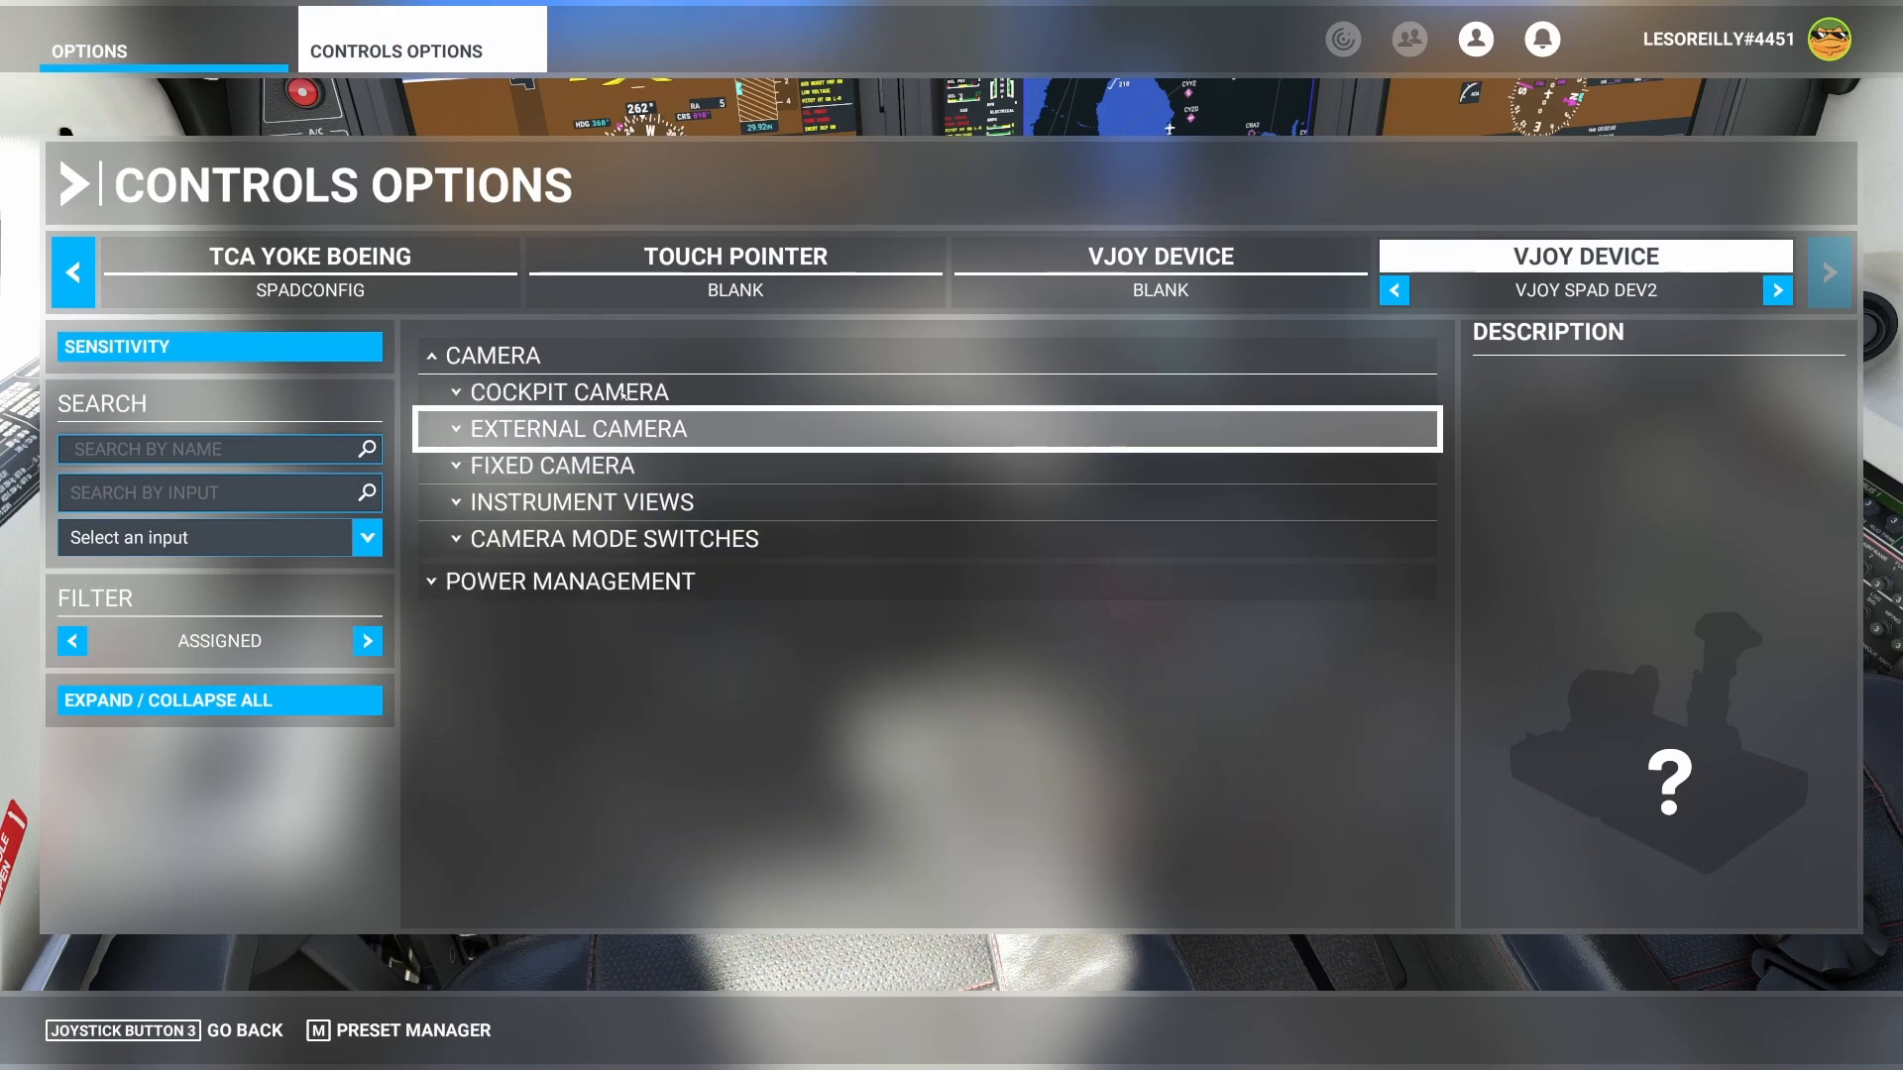
left_click(558, 468)
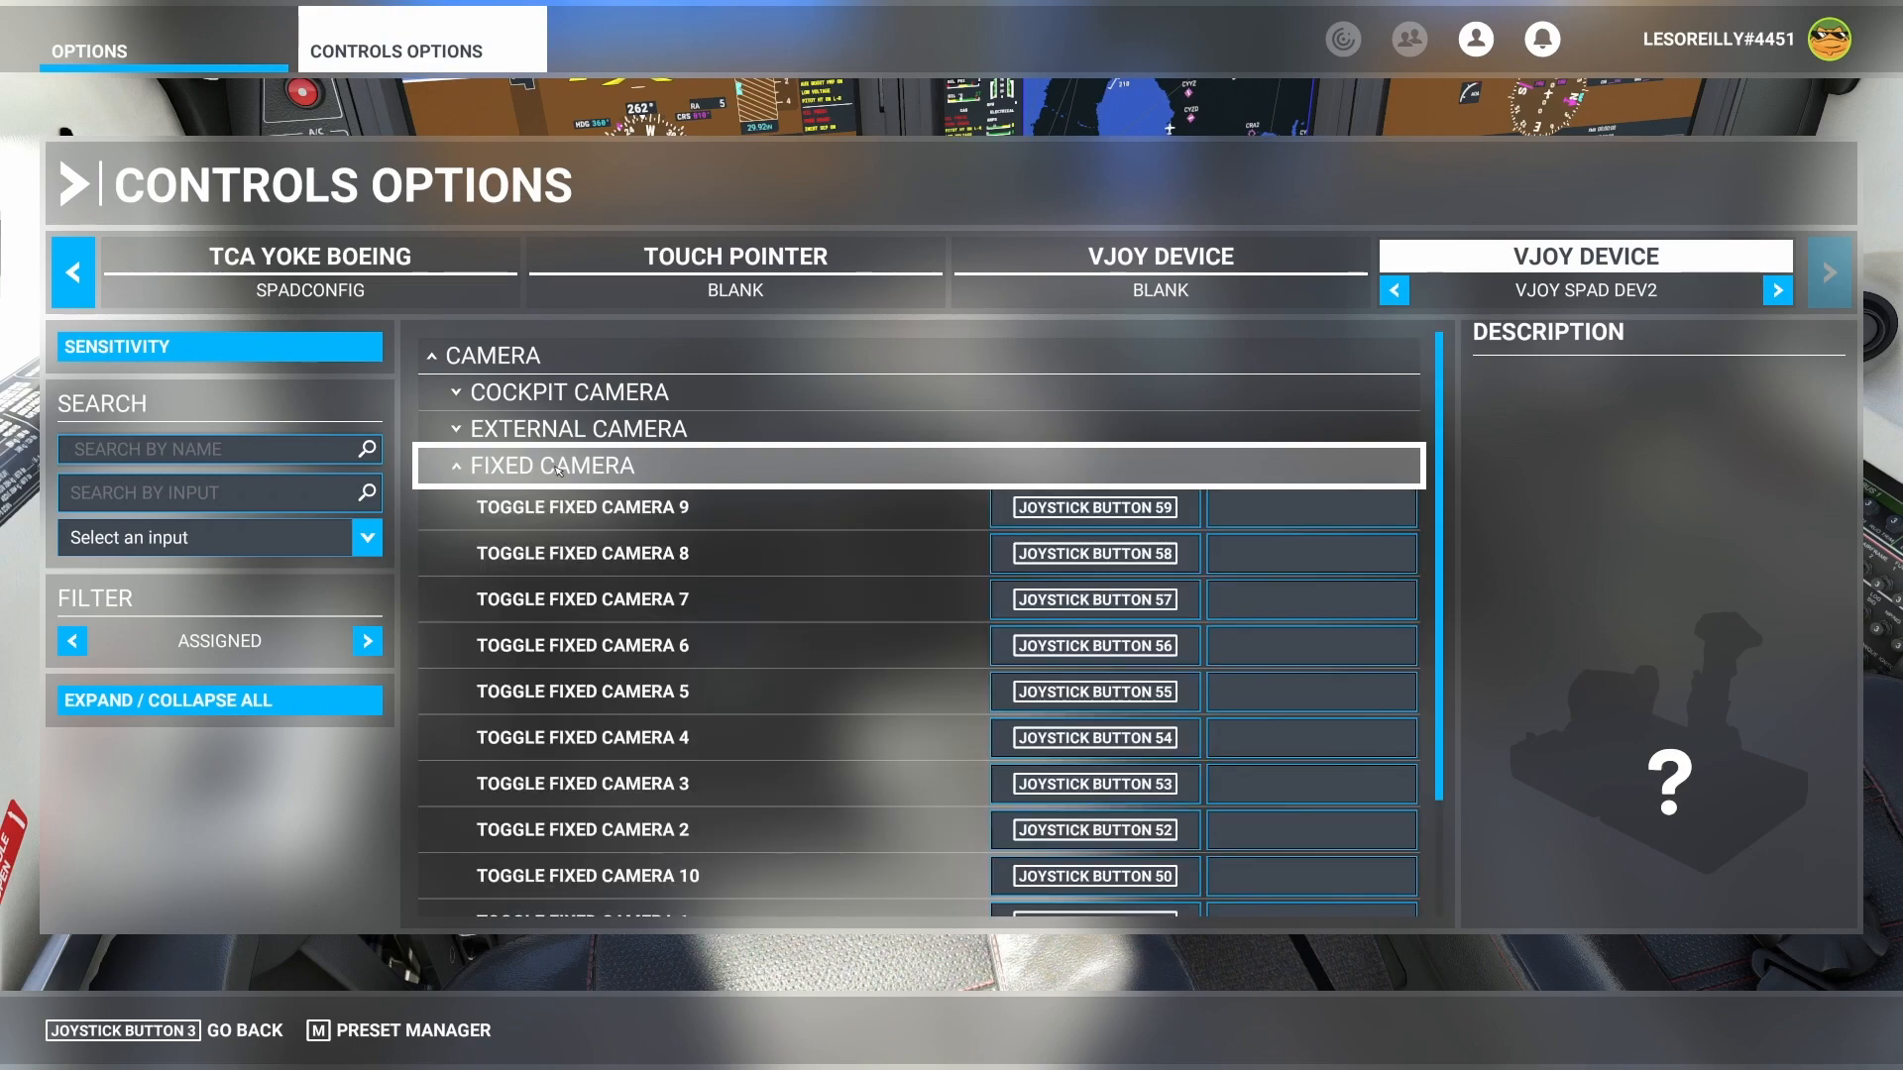
left_click(559, 470)
left_click(565, 503)
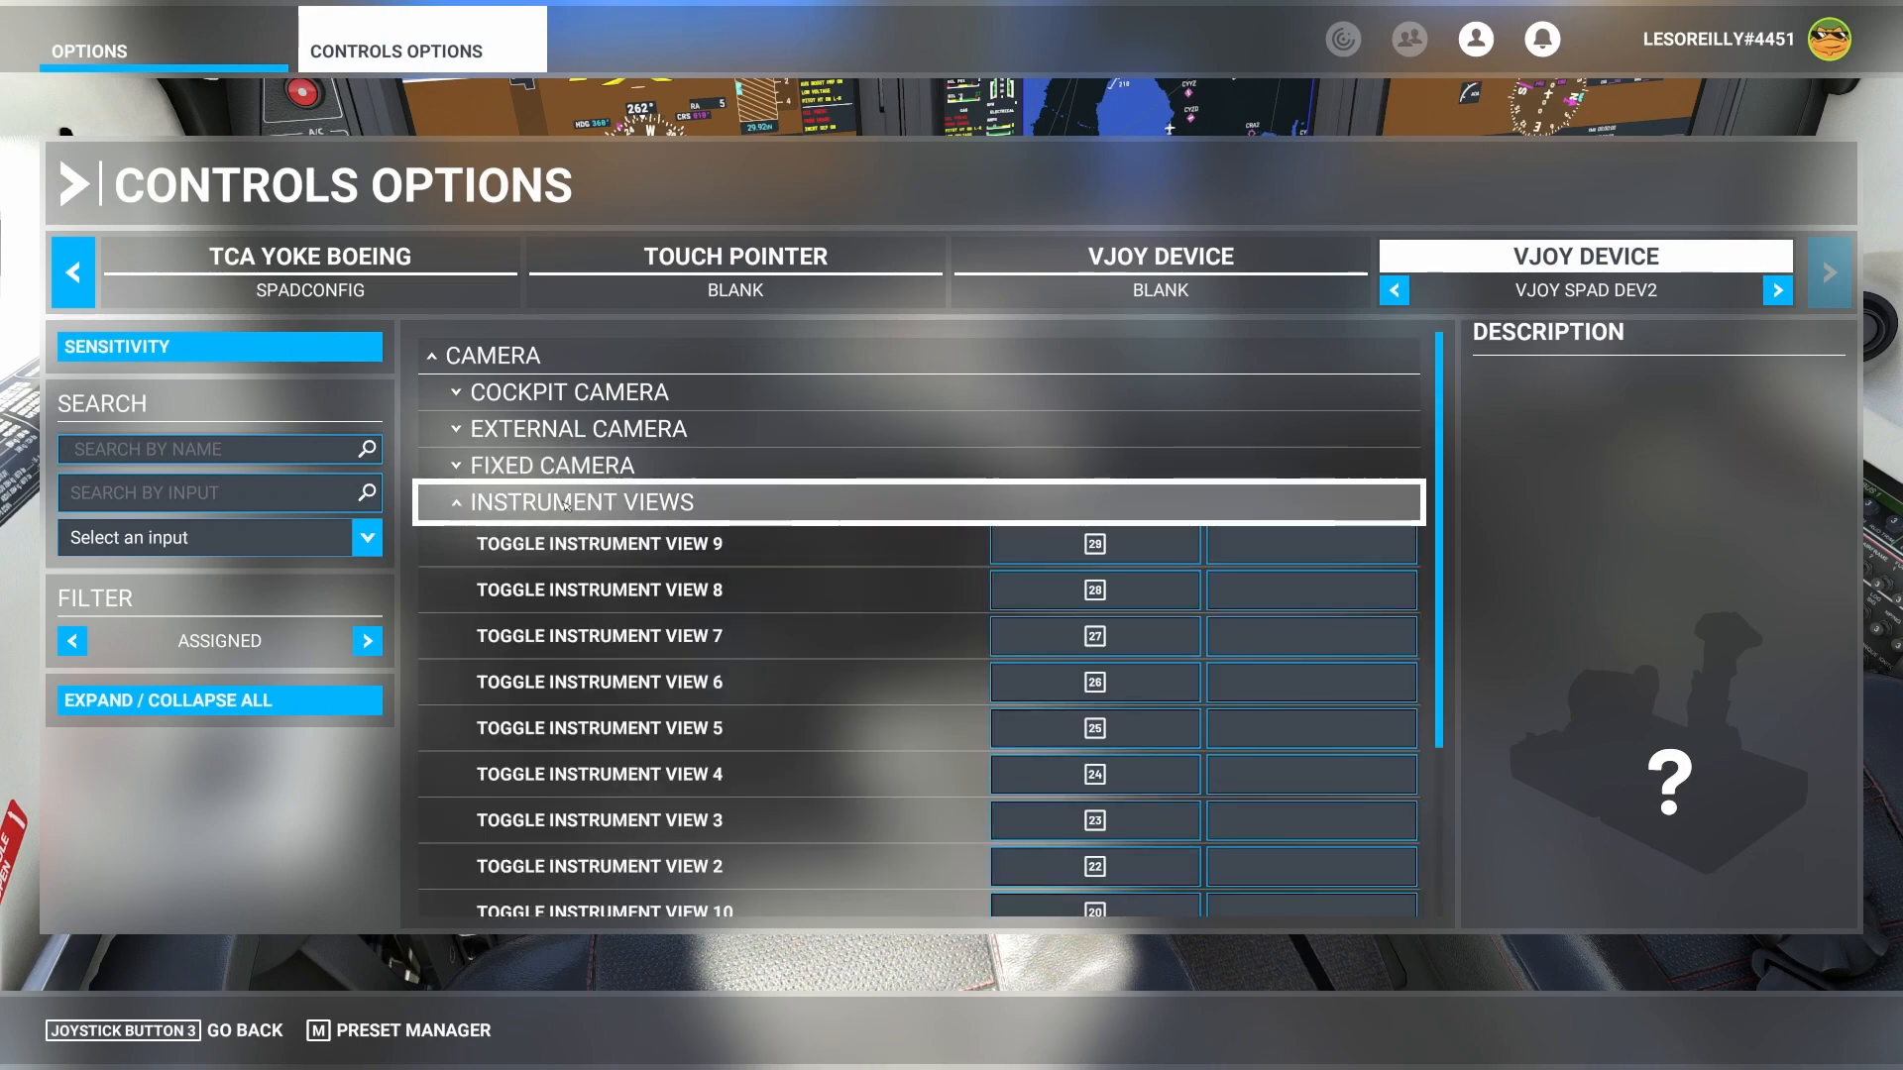
left_click(564, 503)
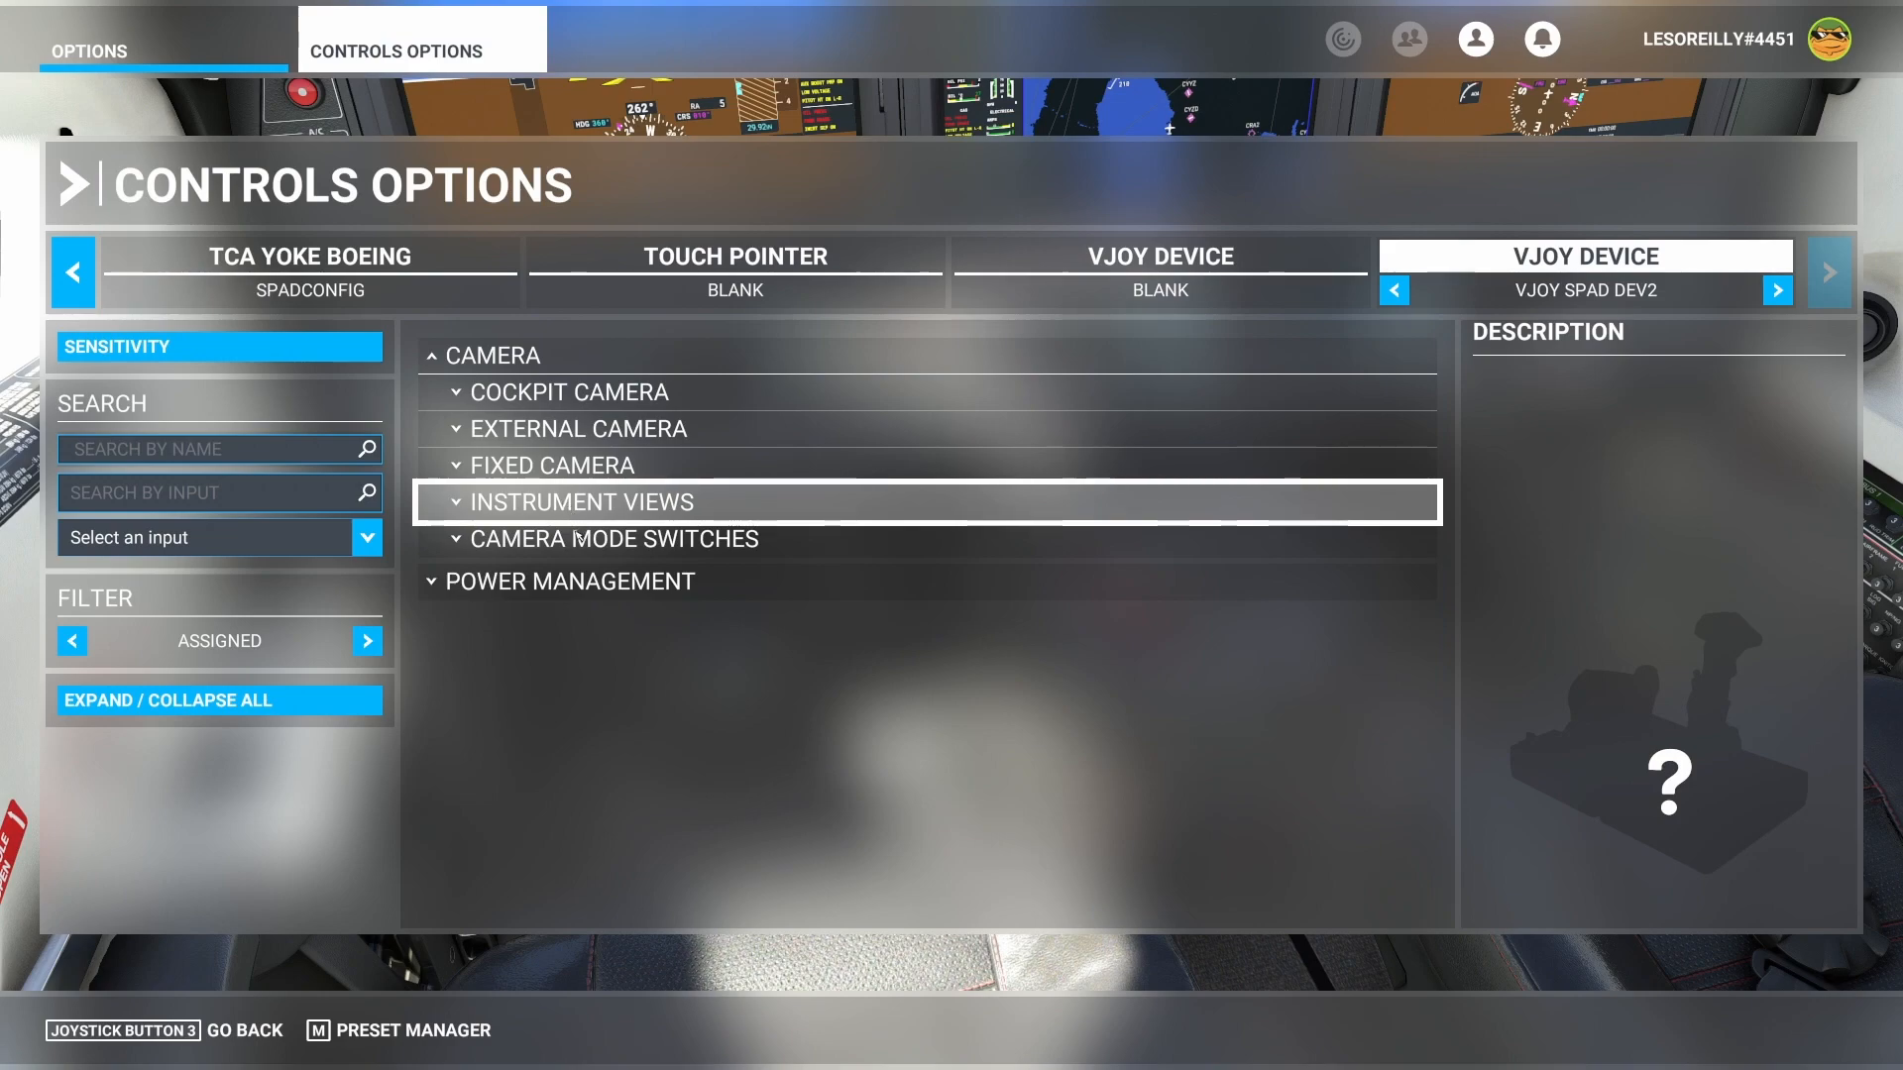
left_click(577, 538)
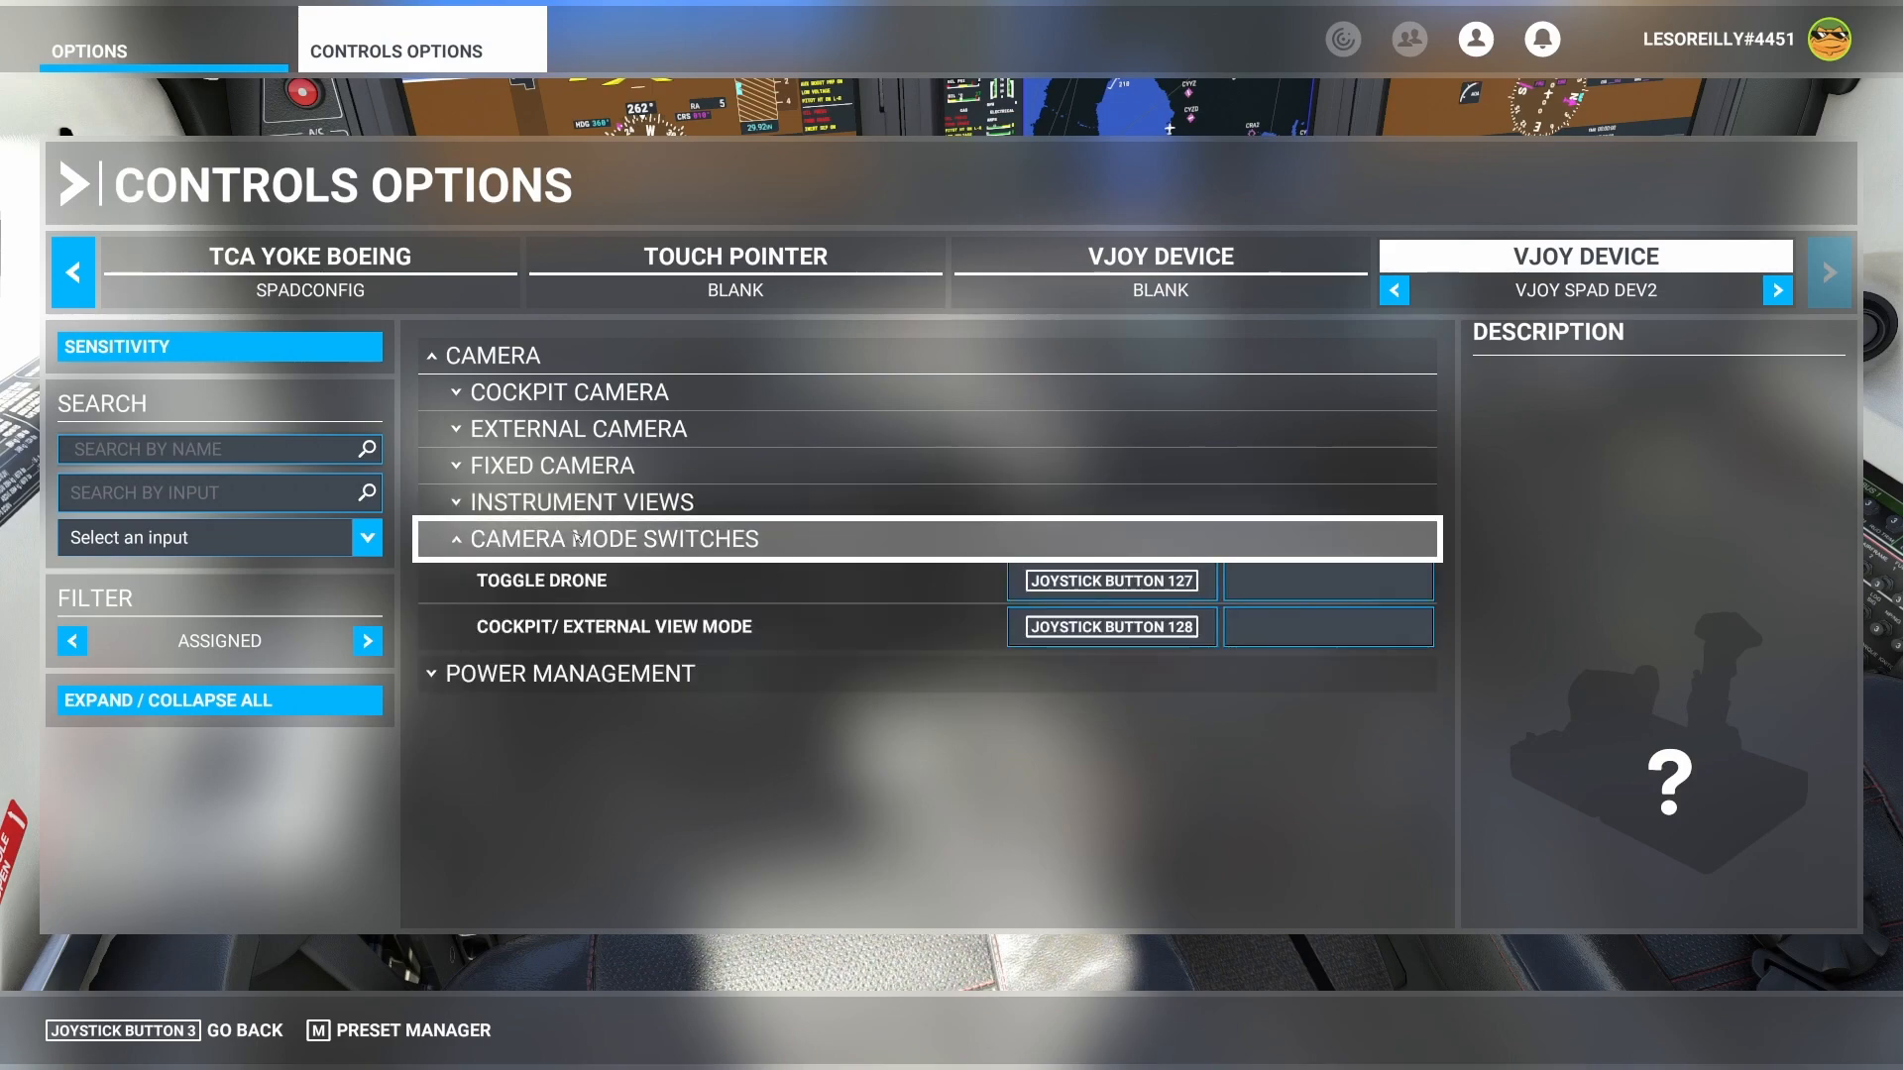
left_click(577, 538)
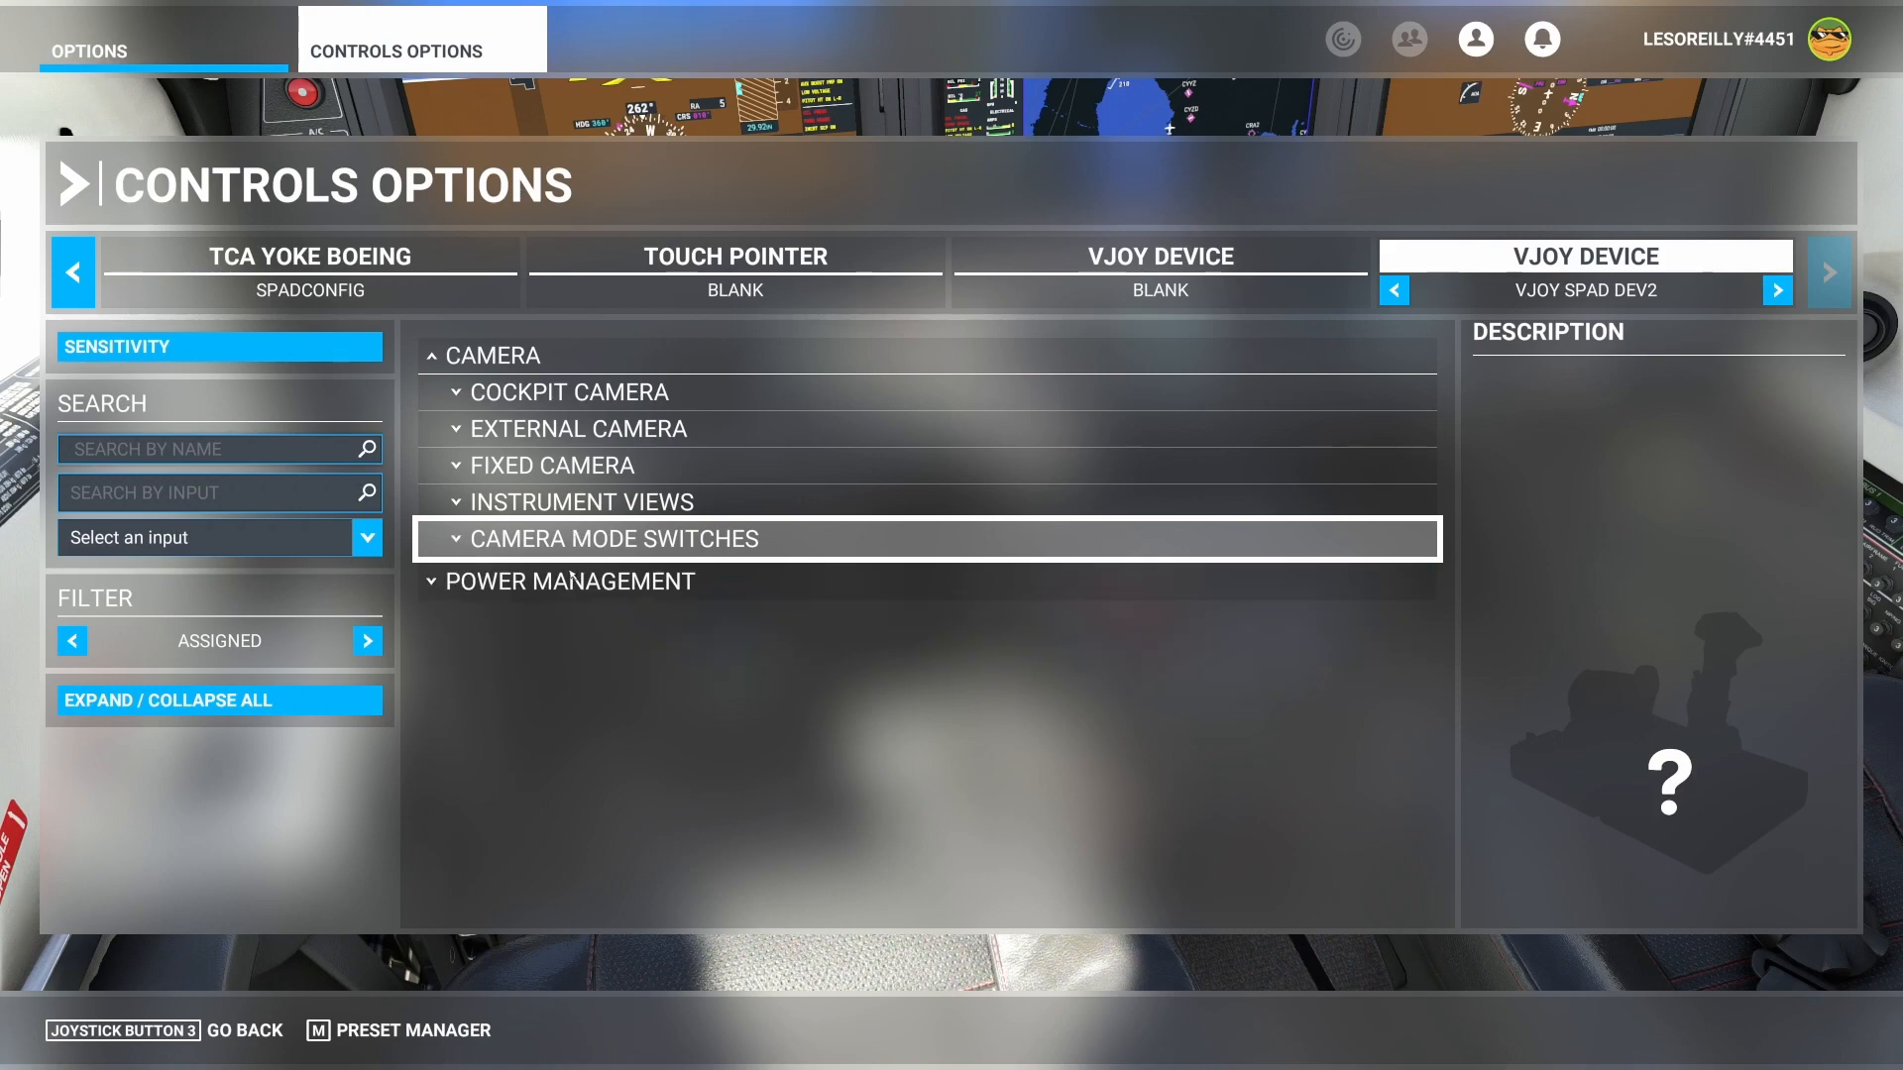
- Inspect the joystick buttons assigned to Condition Lever 1 low idle, high idle and cut off under Power Management
left_click(579, 583)
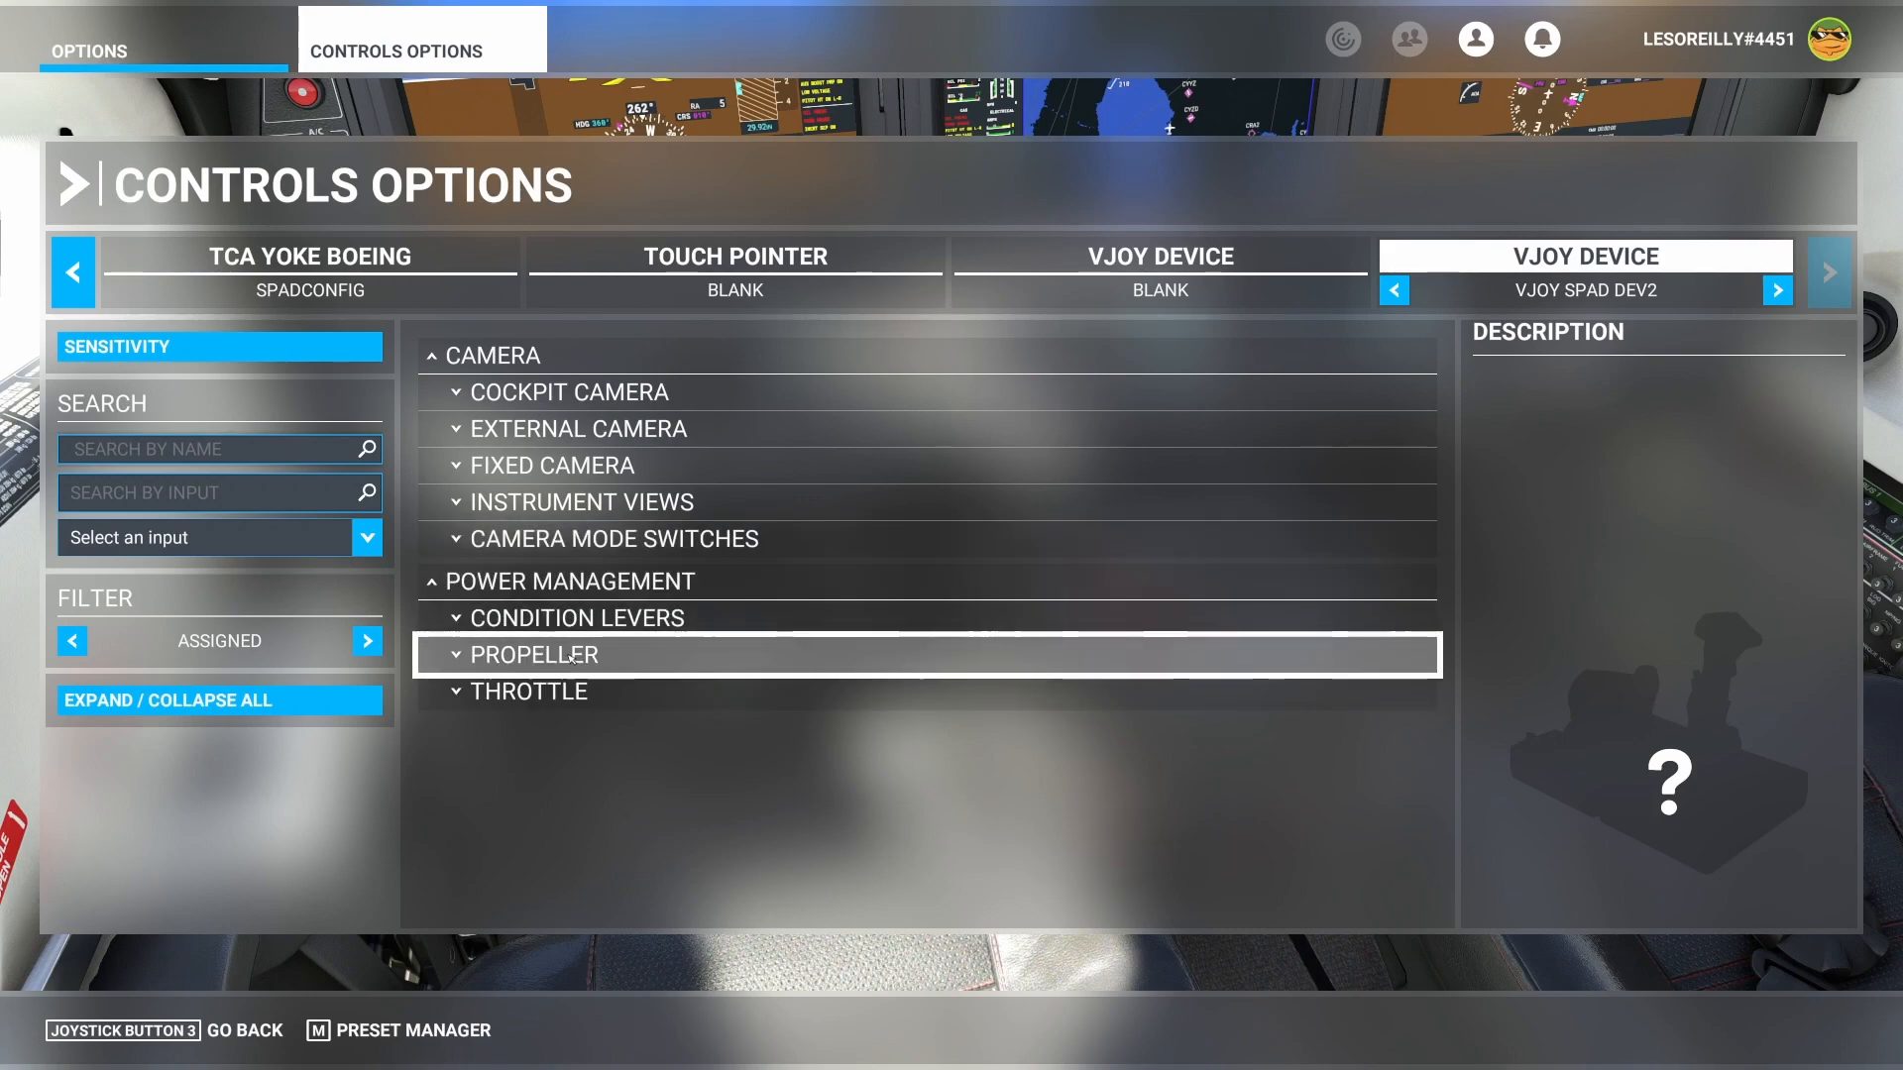
left_click(575, 624)
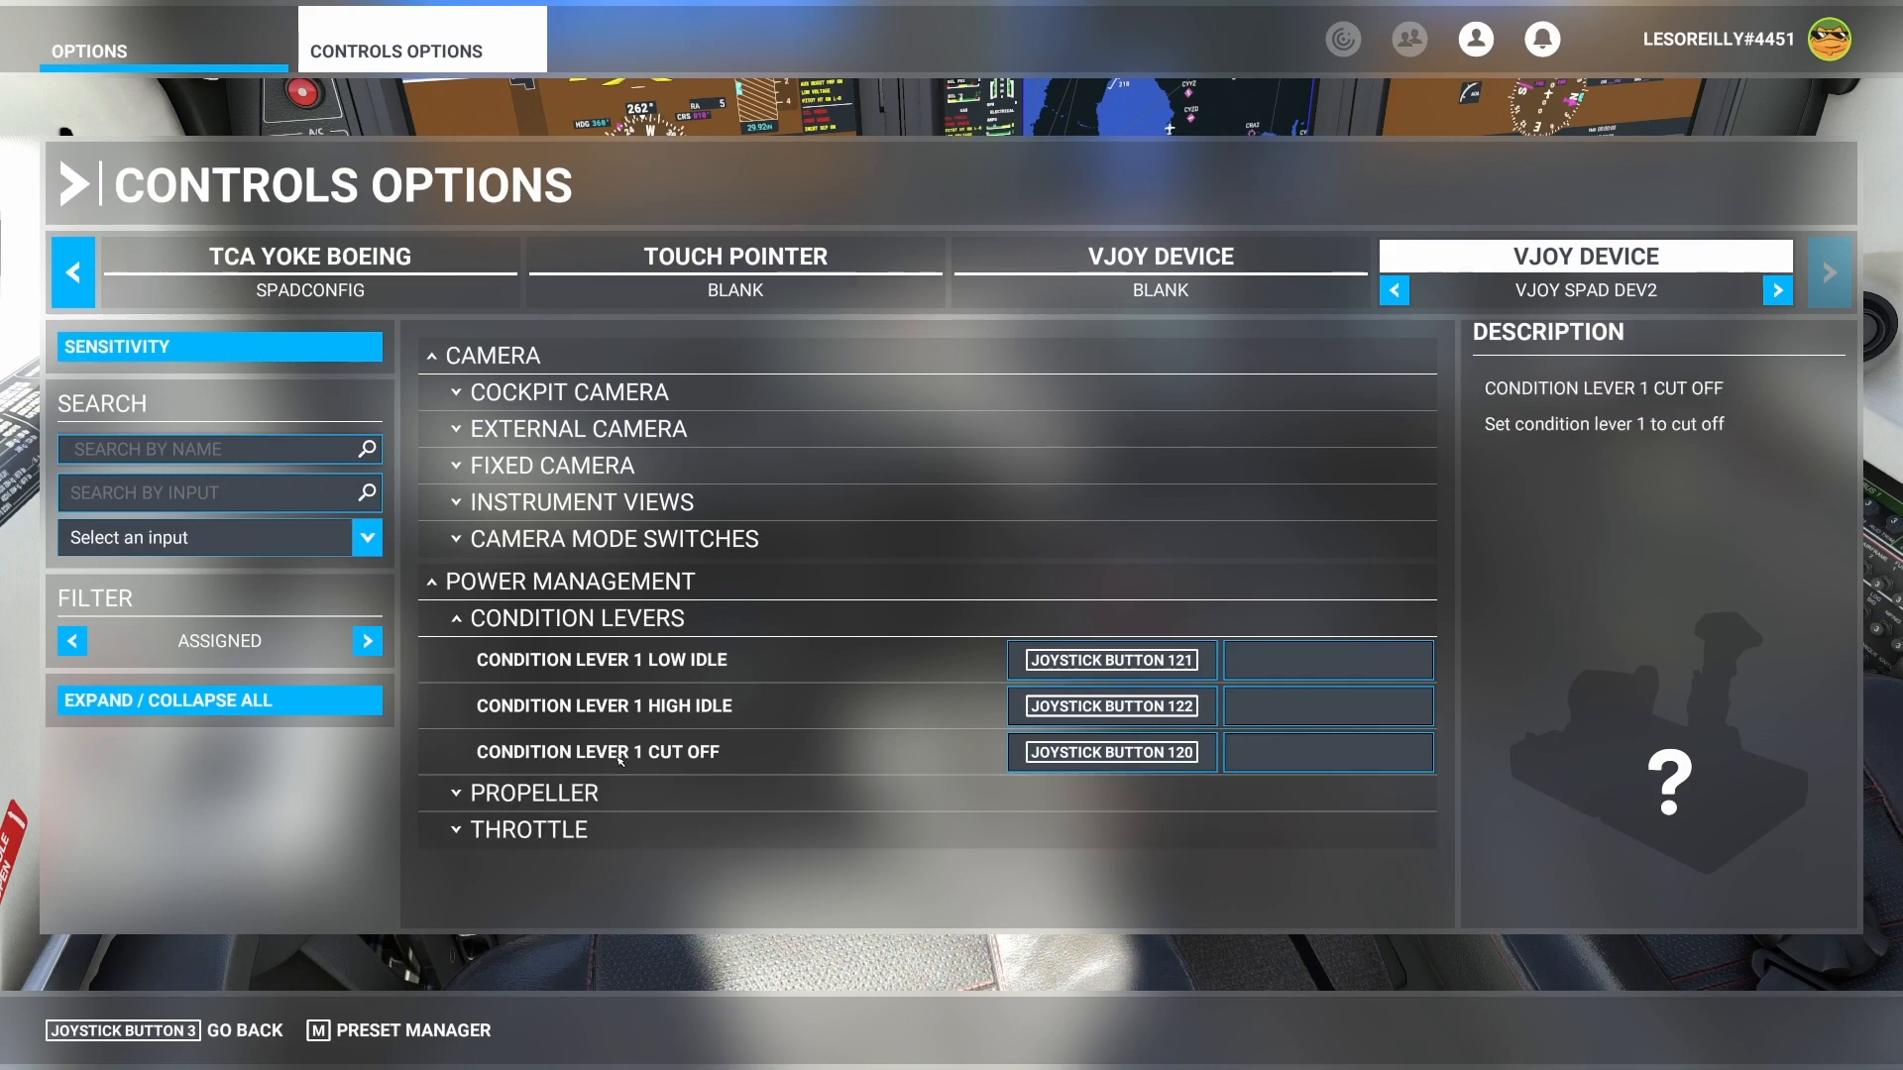
left_click(601, 617)
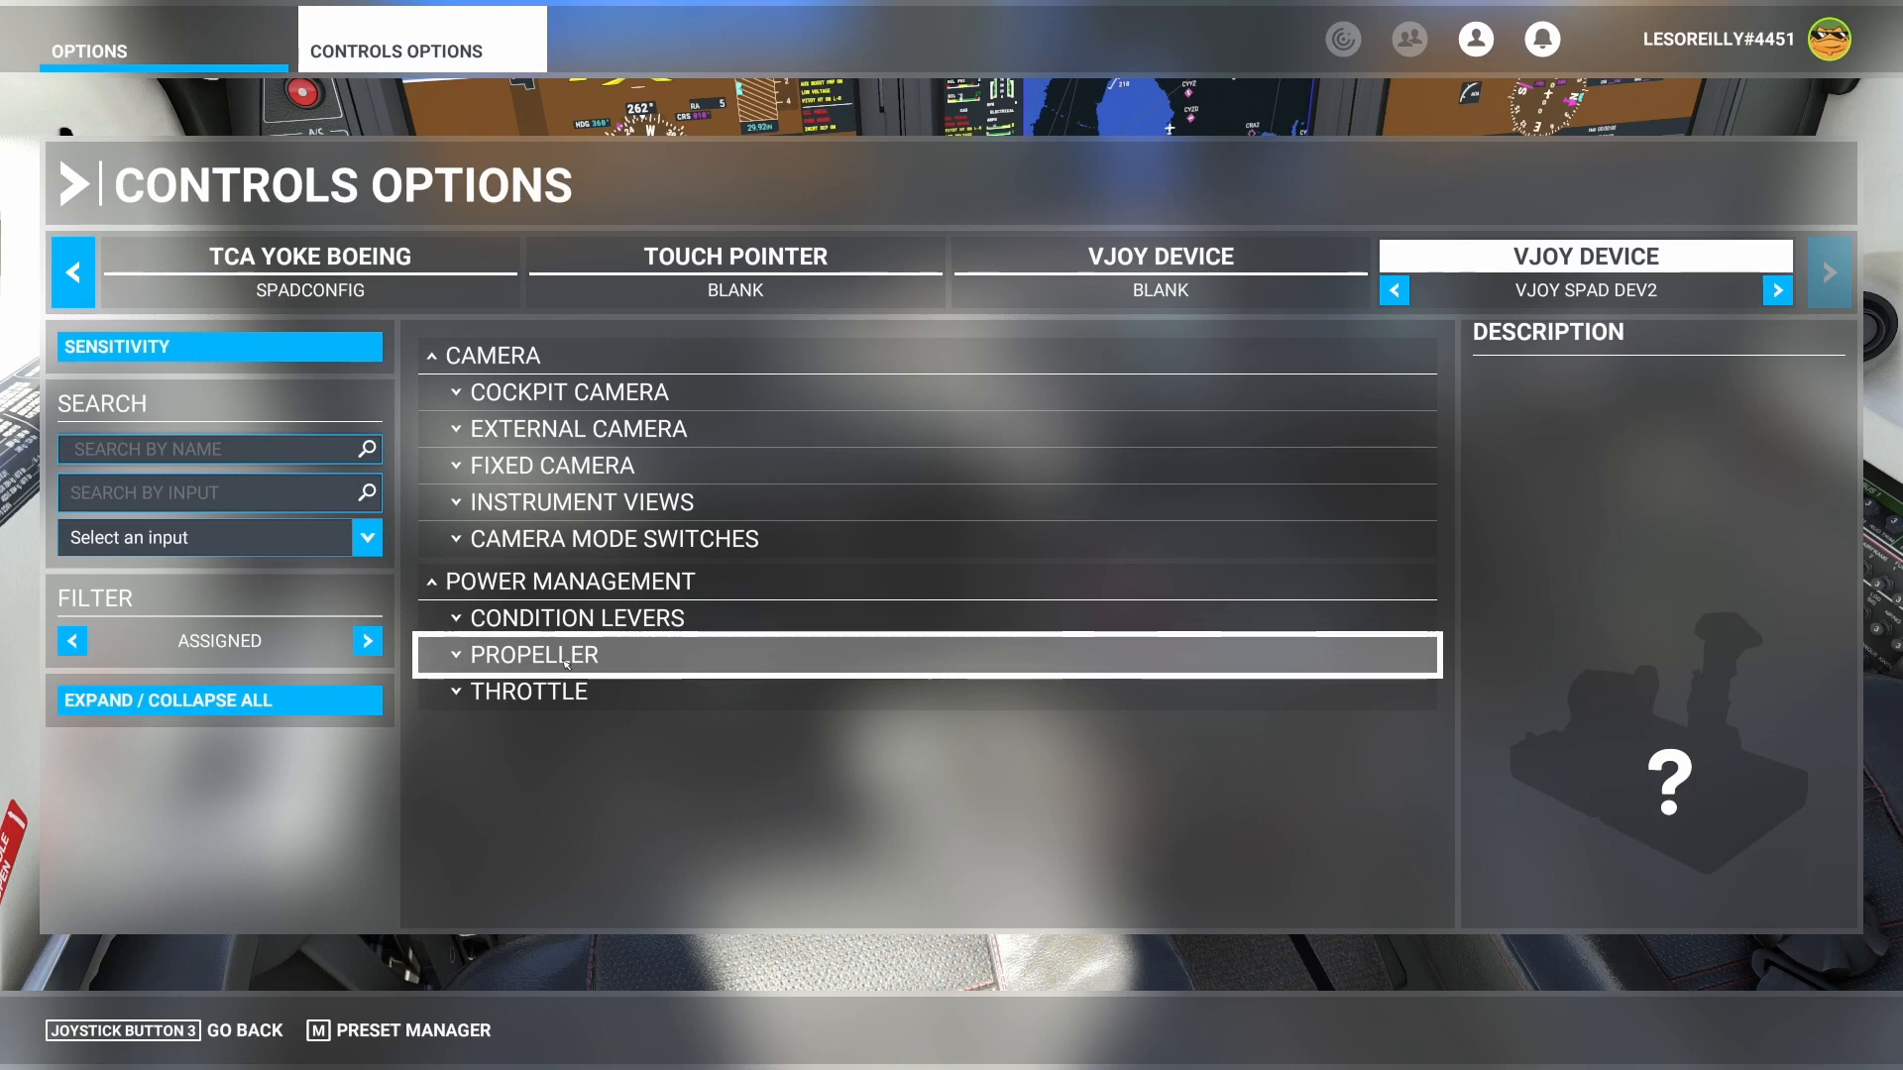
- Clear the Joystick Button 114 assignment from Propeller Pitch Lo and validate the change
left_click(567, 659)
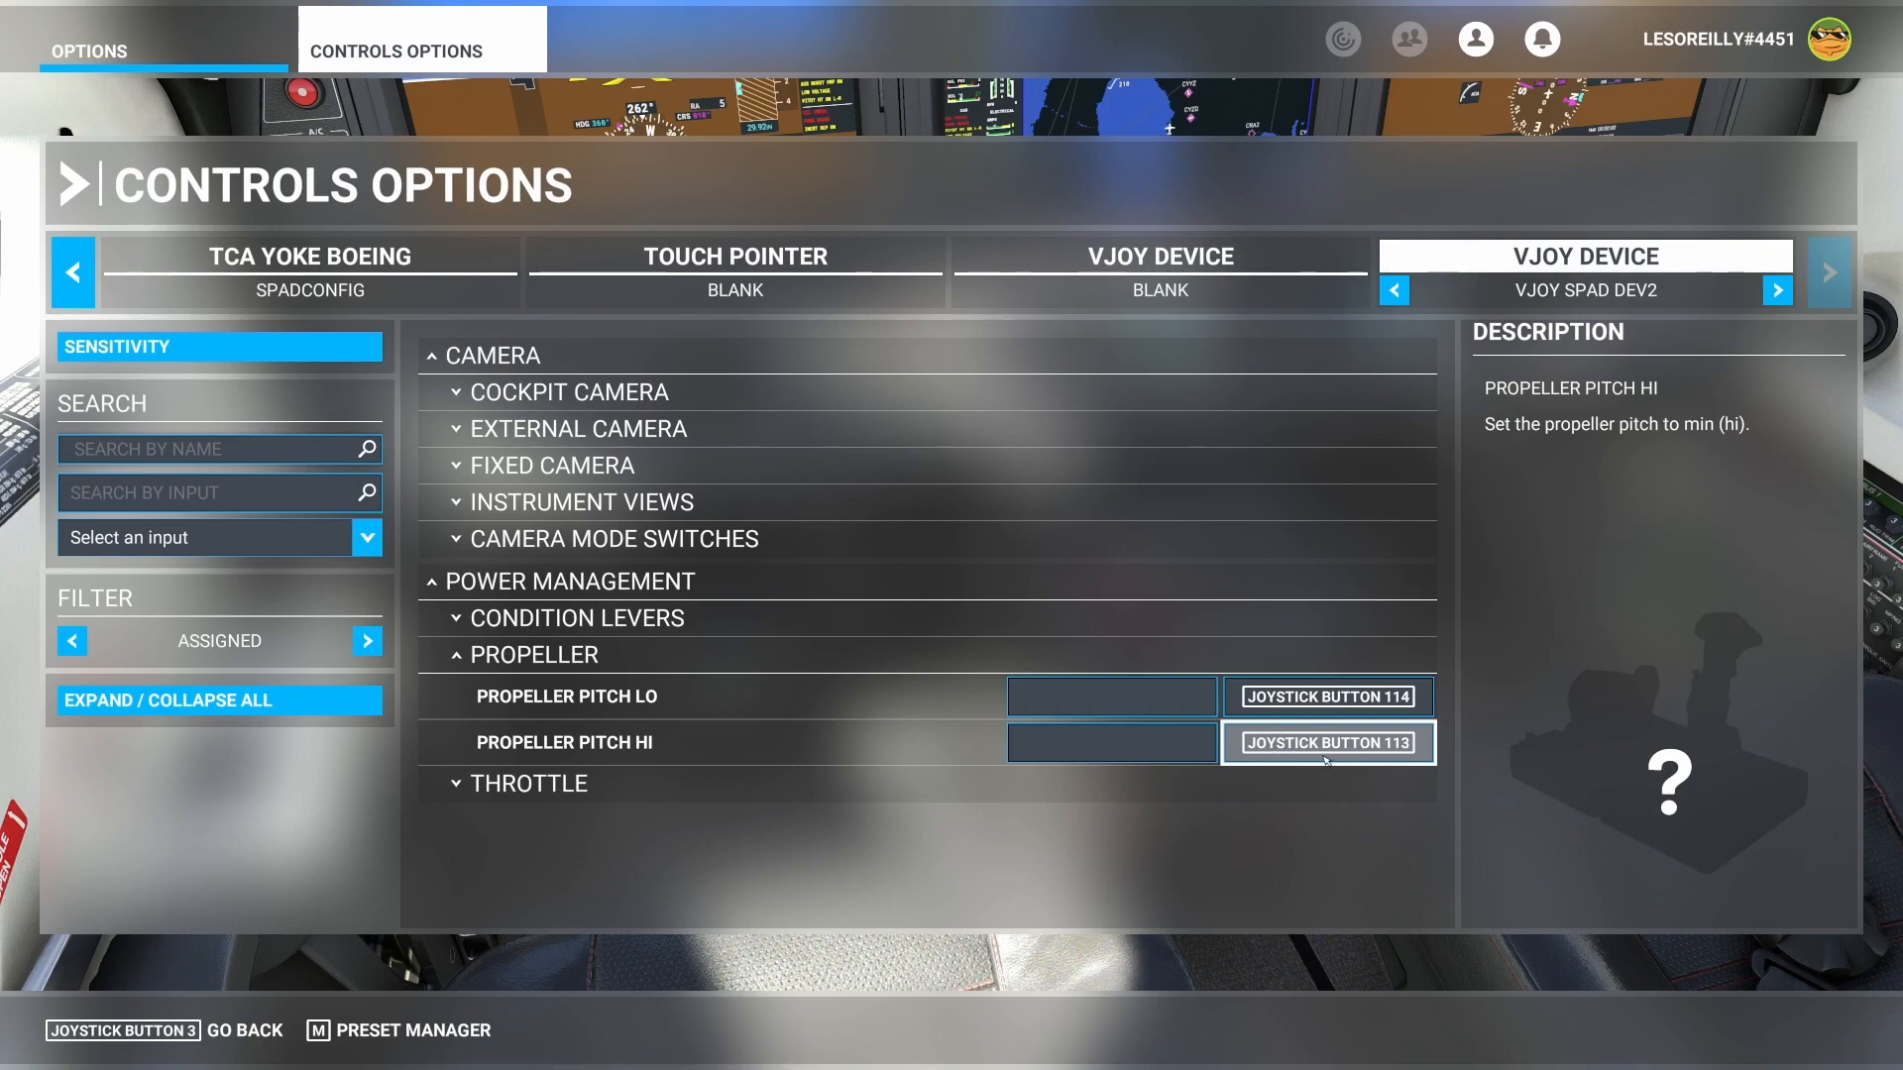
left_click(1250, 697)
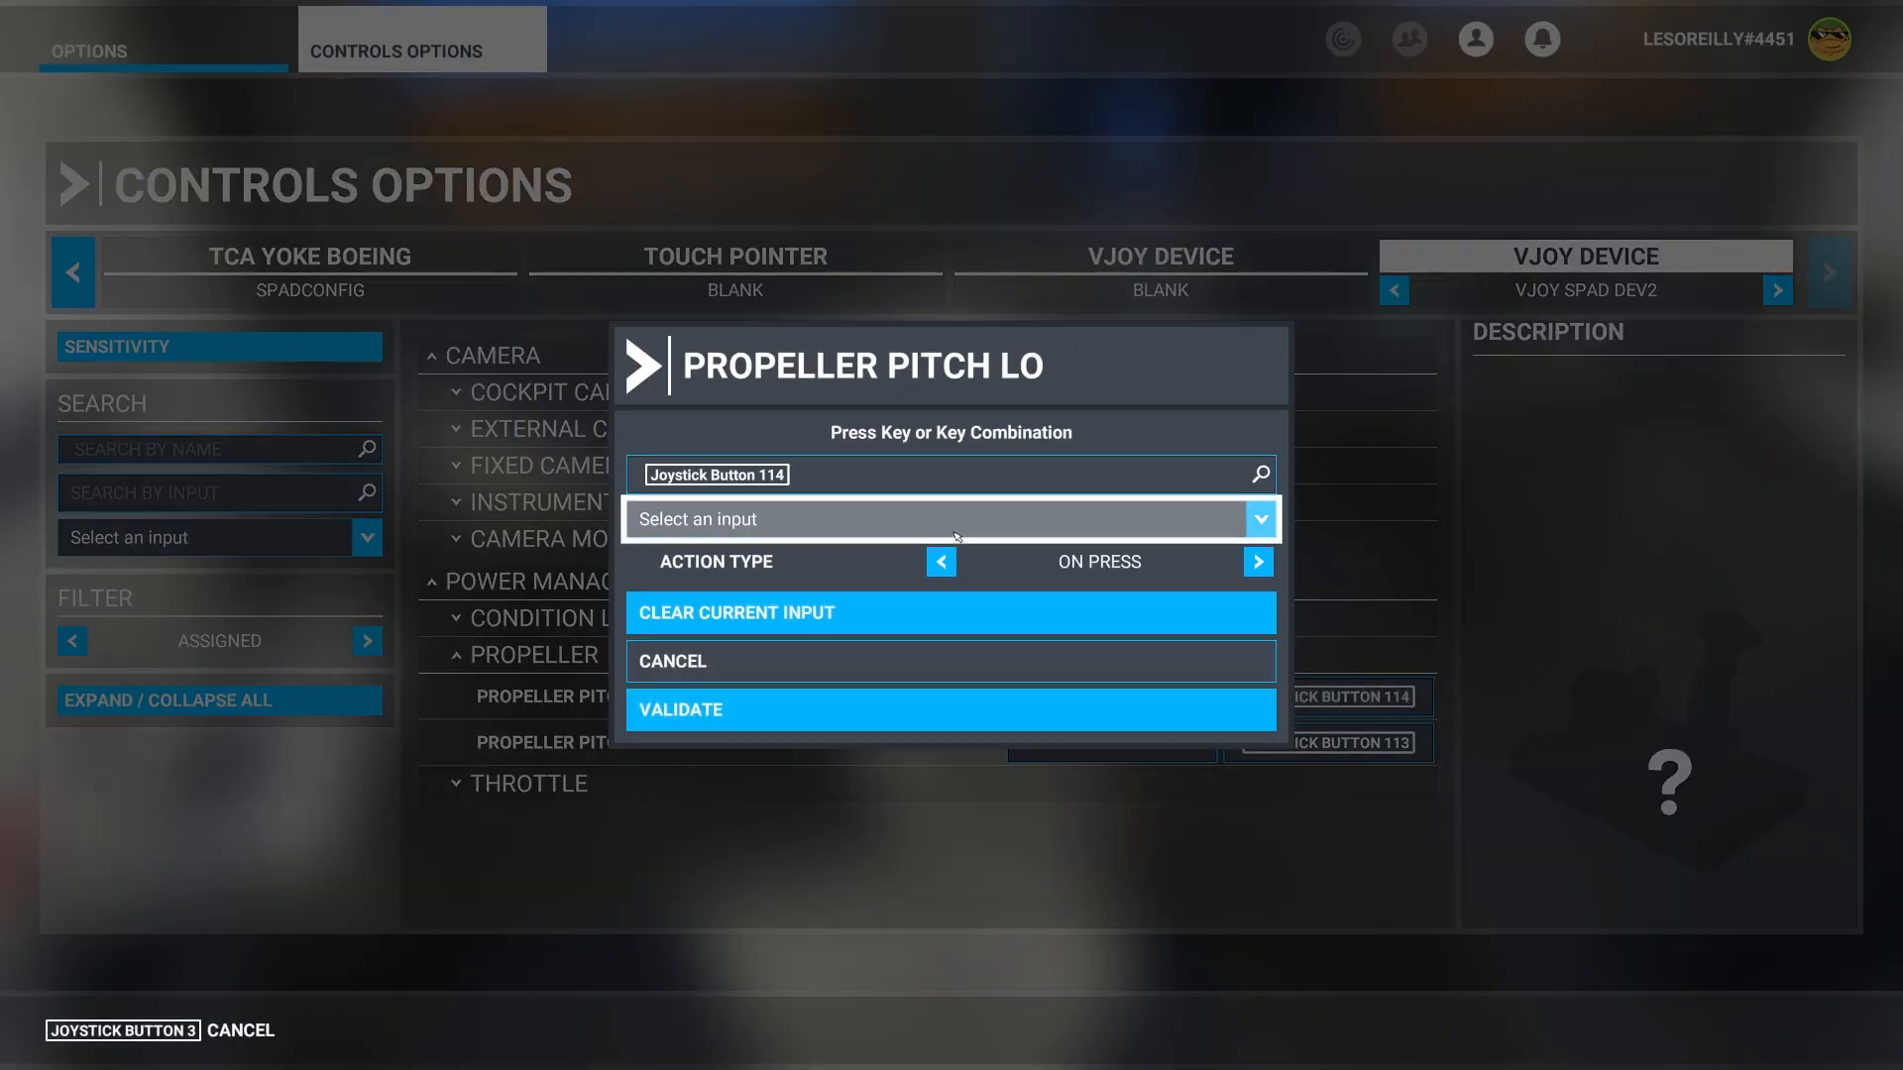
left_click(898, 628)
left_click(898, 710)
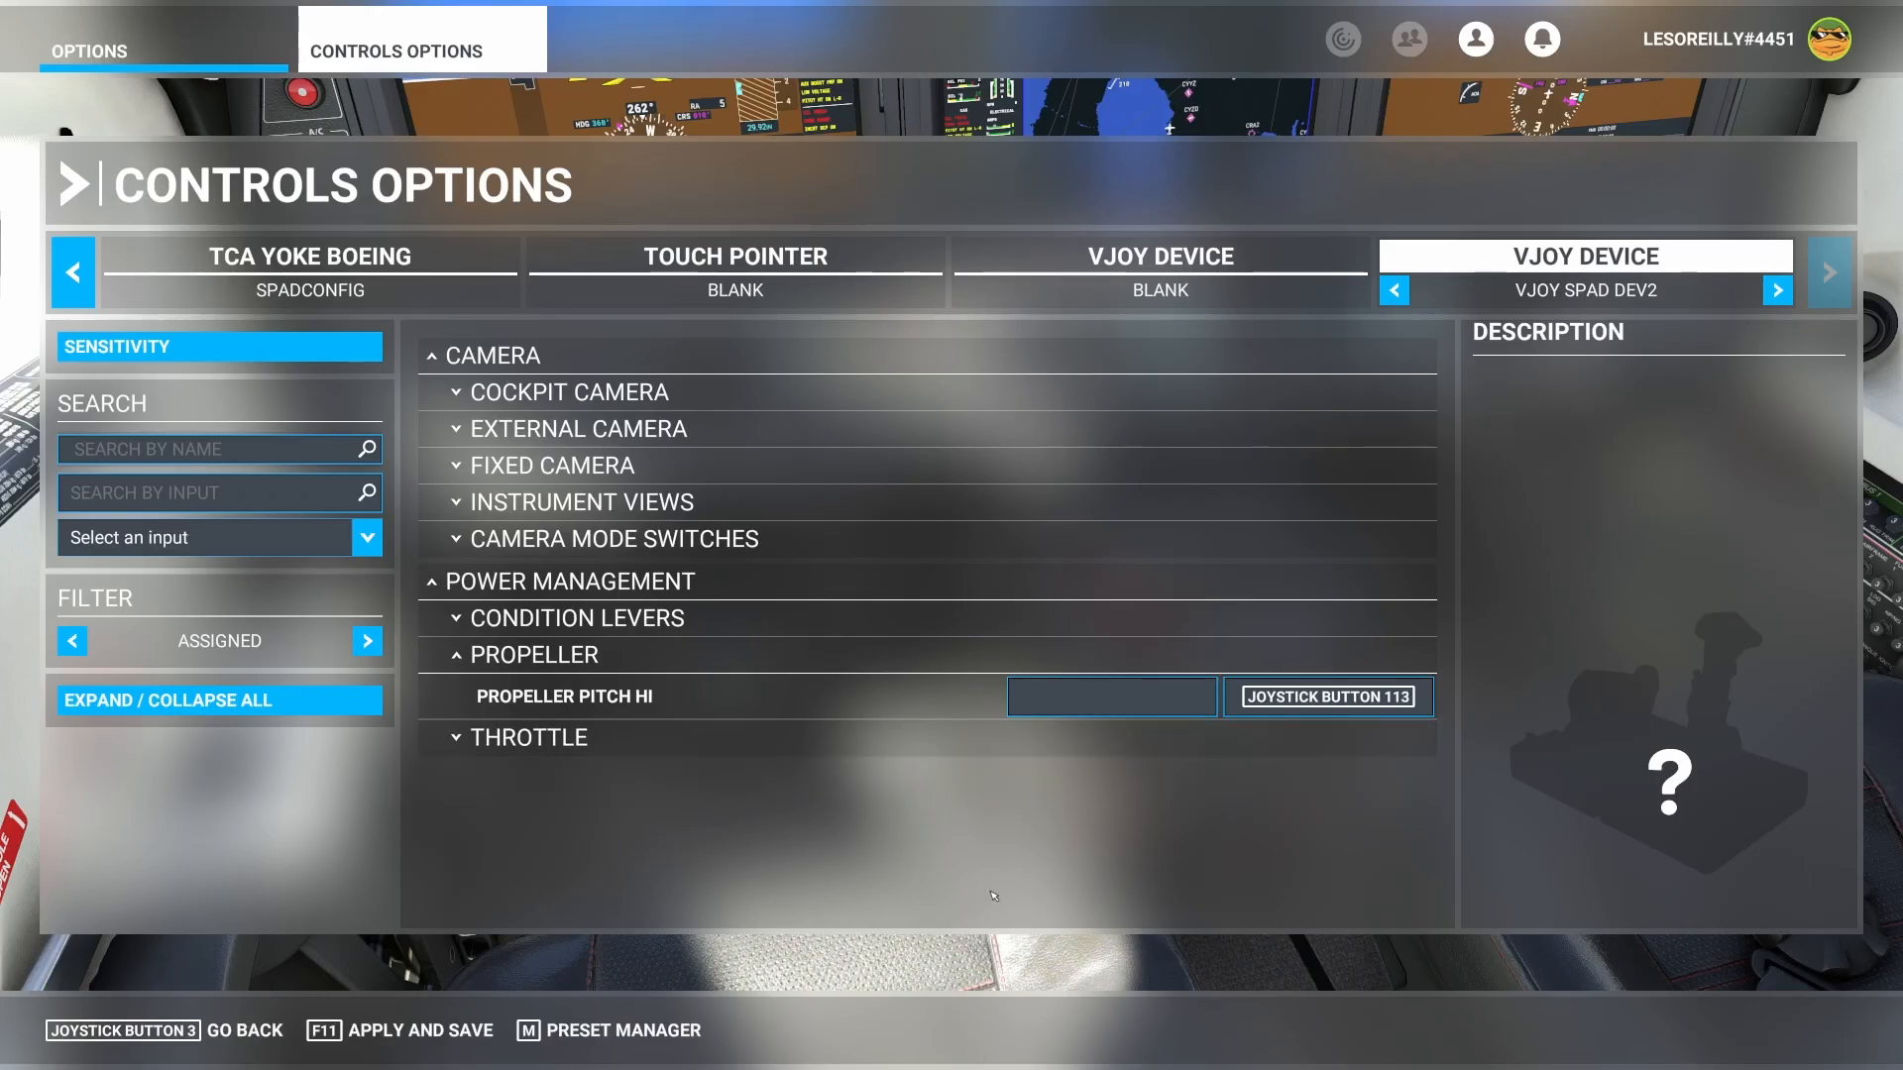
- Clear the Joystick Button 112 assignment from Throttle 1 Cut and validate the change
left_click(512, 738)
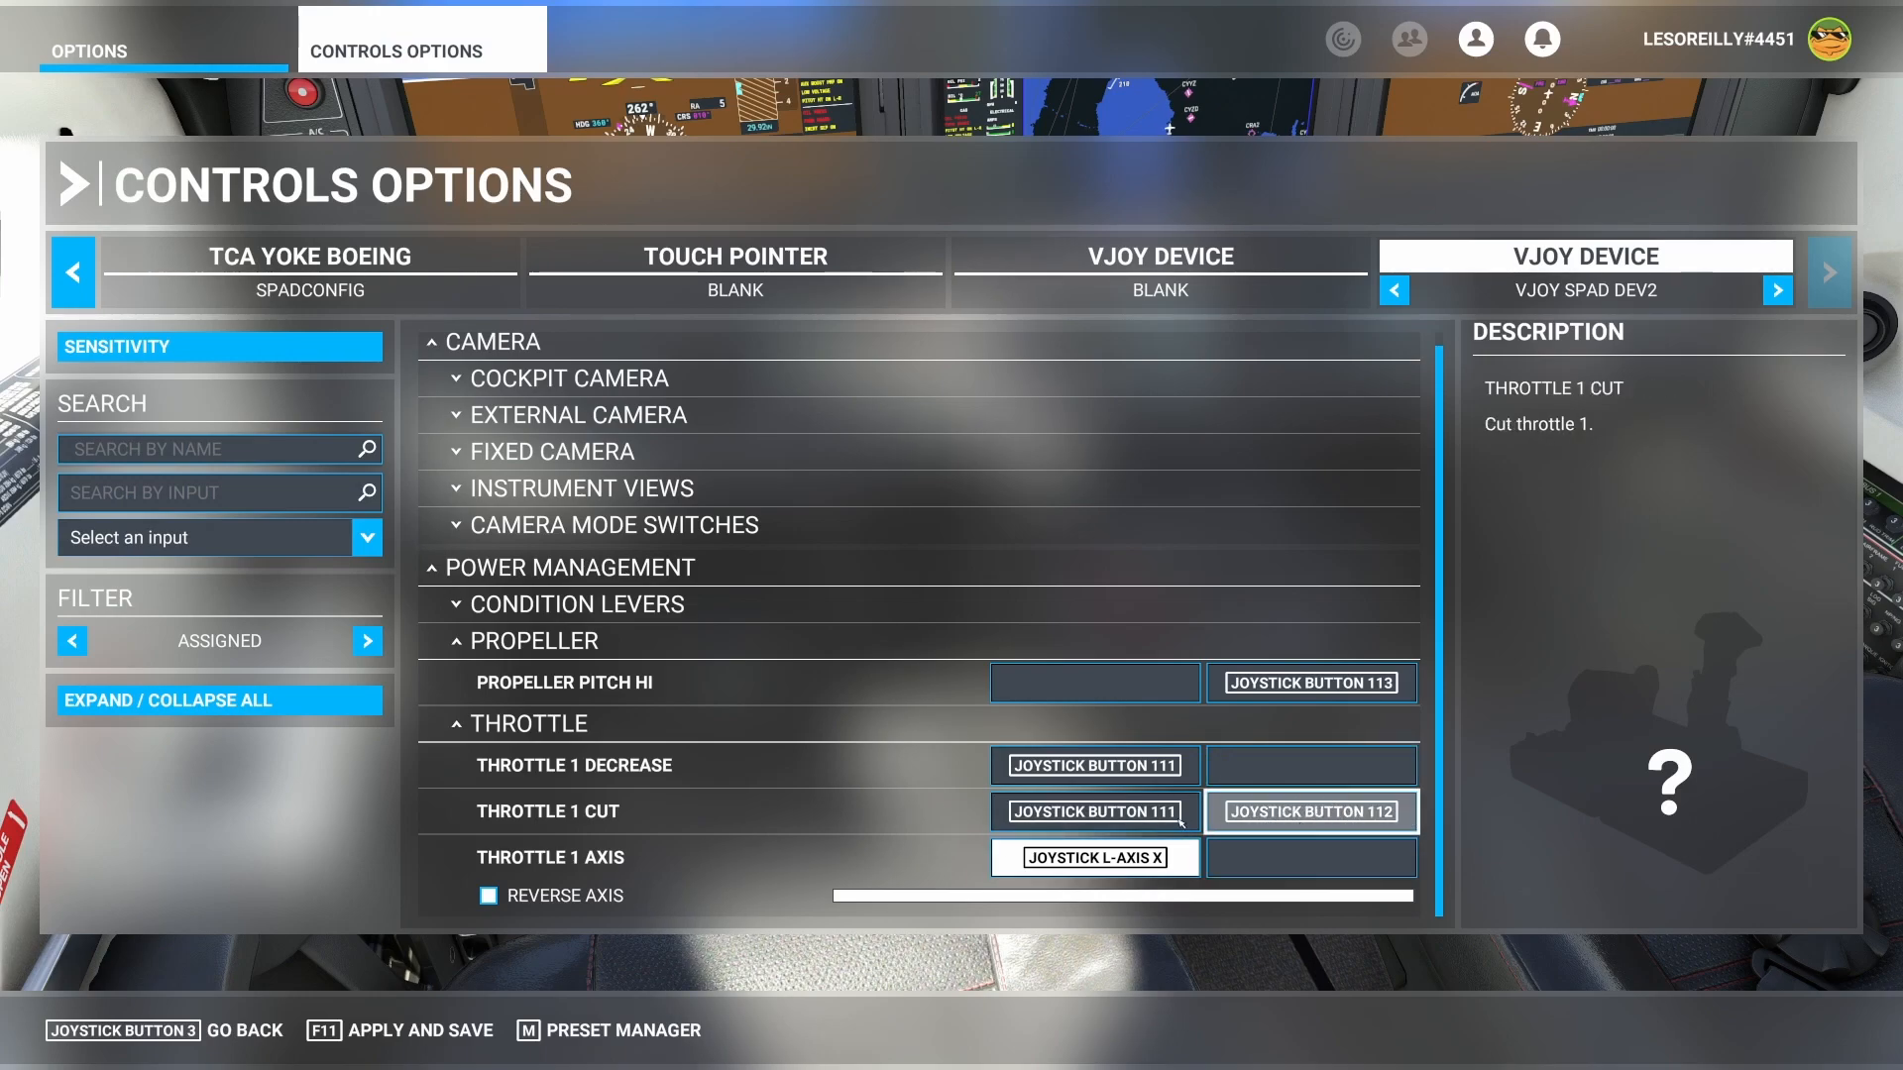
left_click(1288, 831)
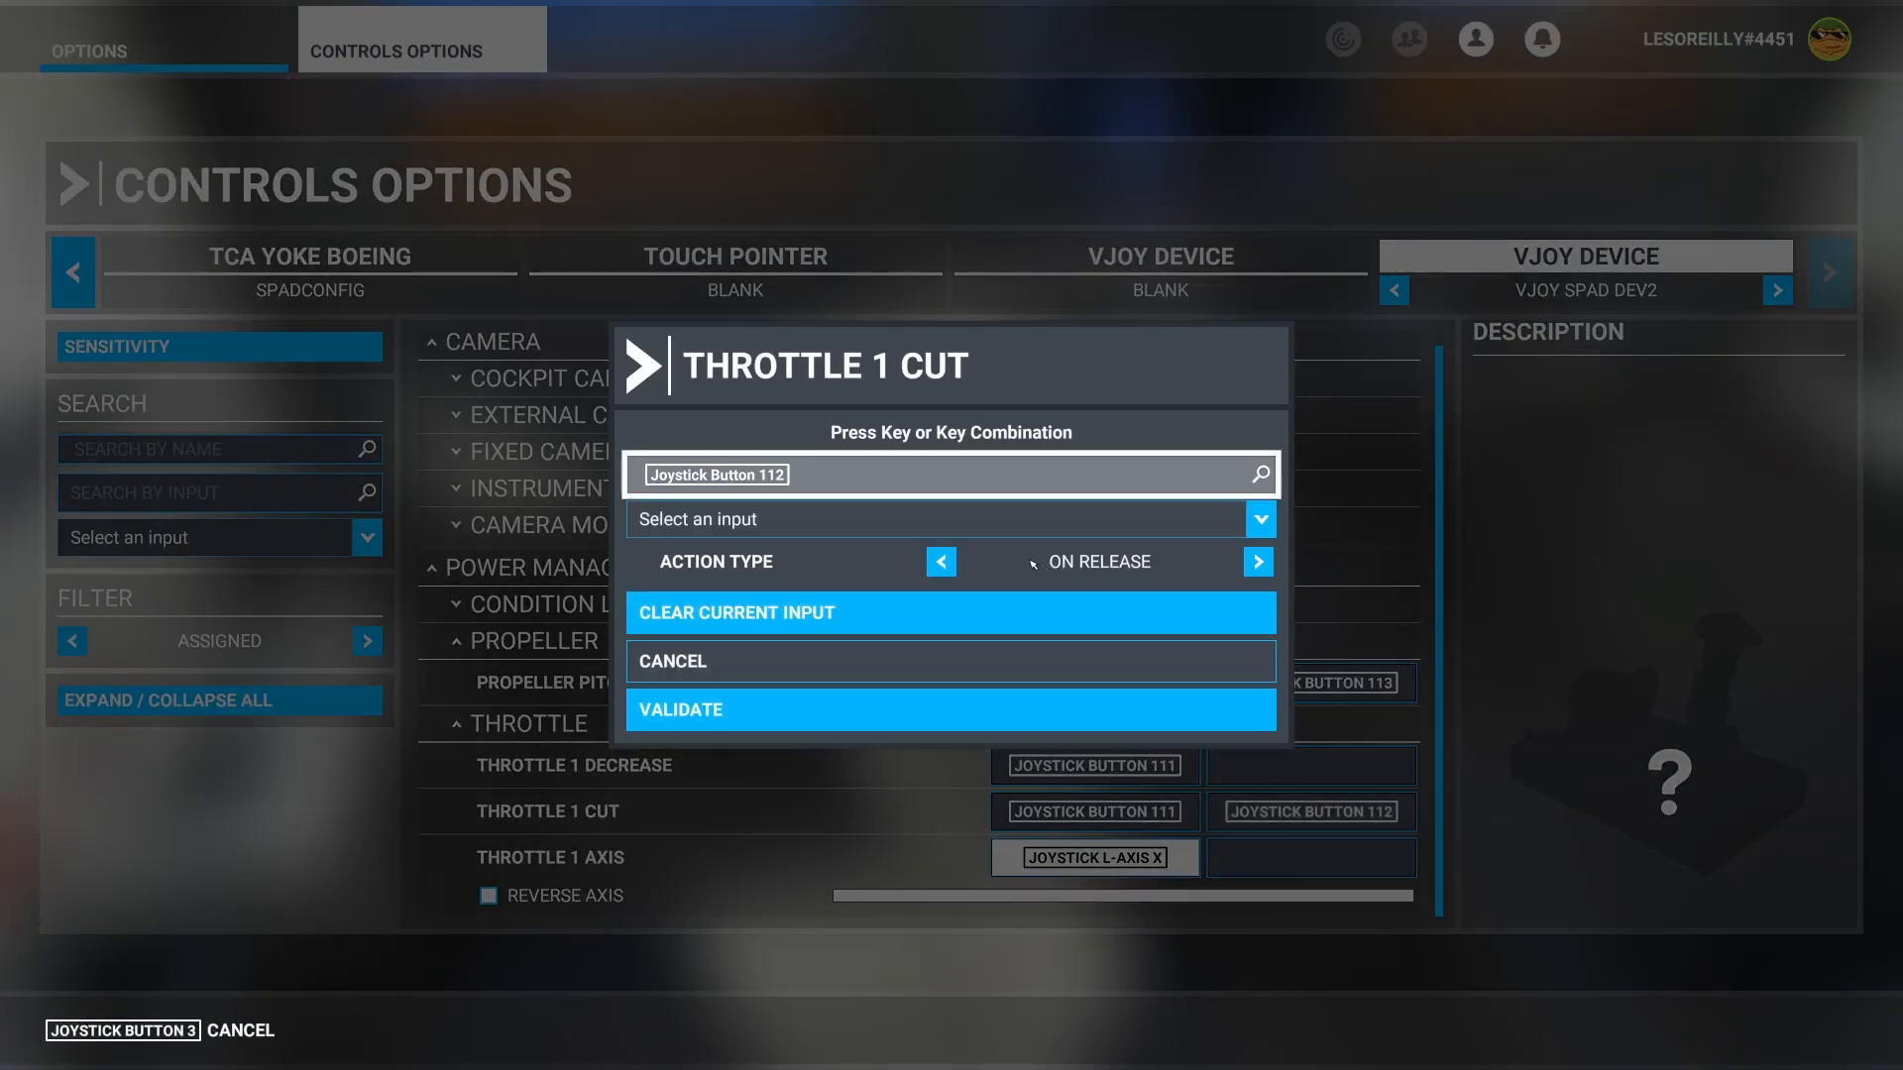
left_click(806, 624)
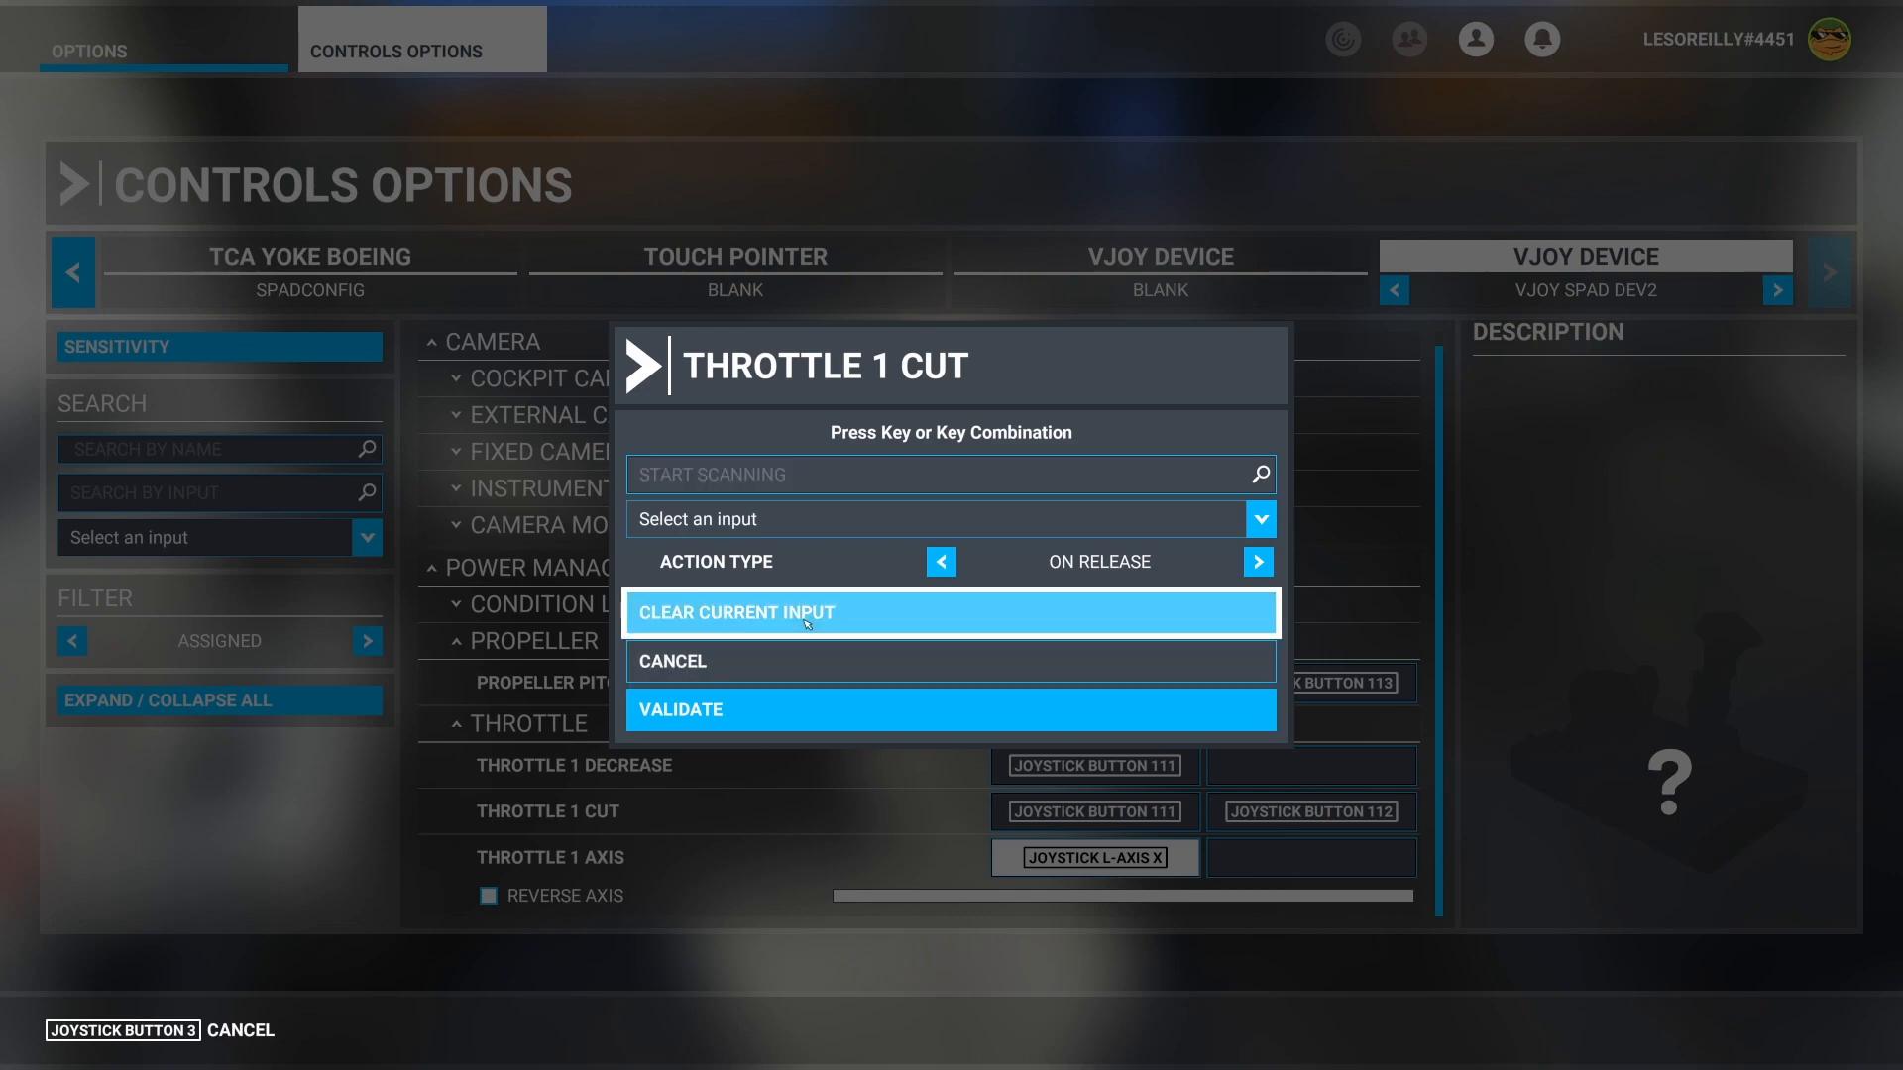
left_click(800, 714)
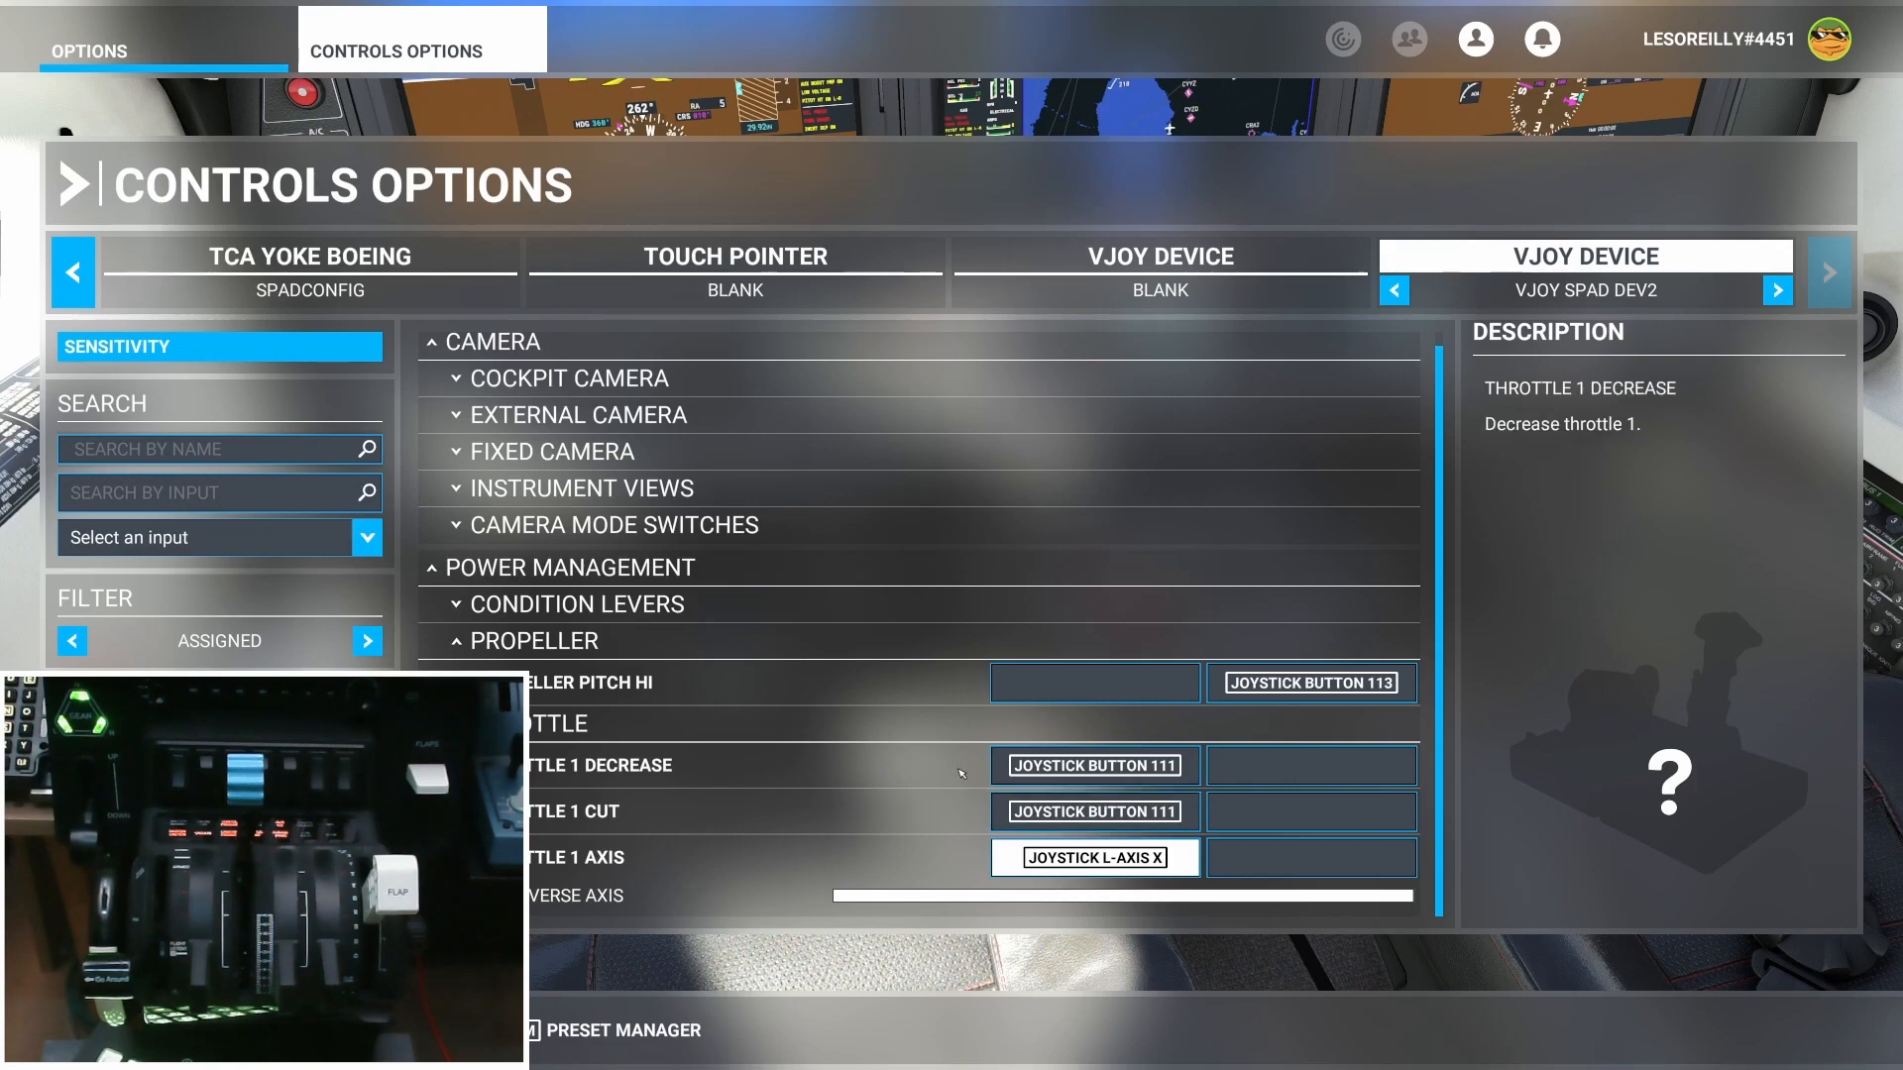
- Check the input settings of Throttle 1 Decrease, Throttle 1 Cut and Throttle 1 Axis without changing them, and return to the cockpit
left_click(1023, 778)
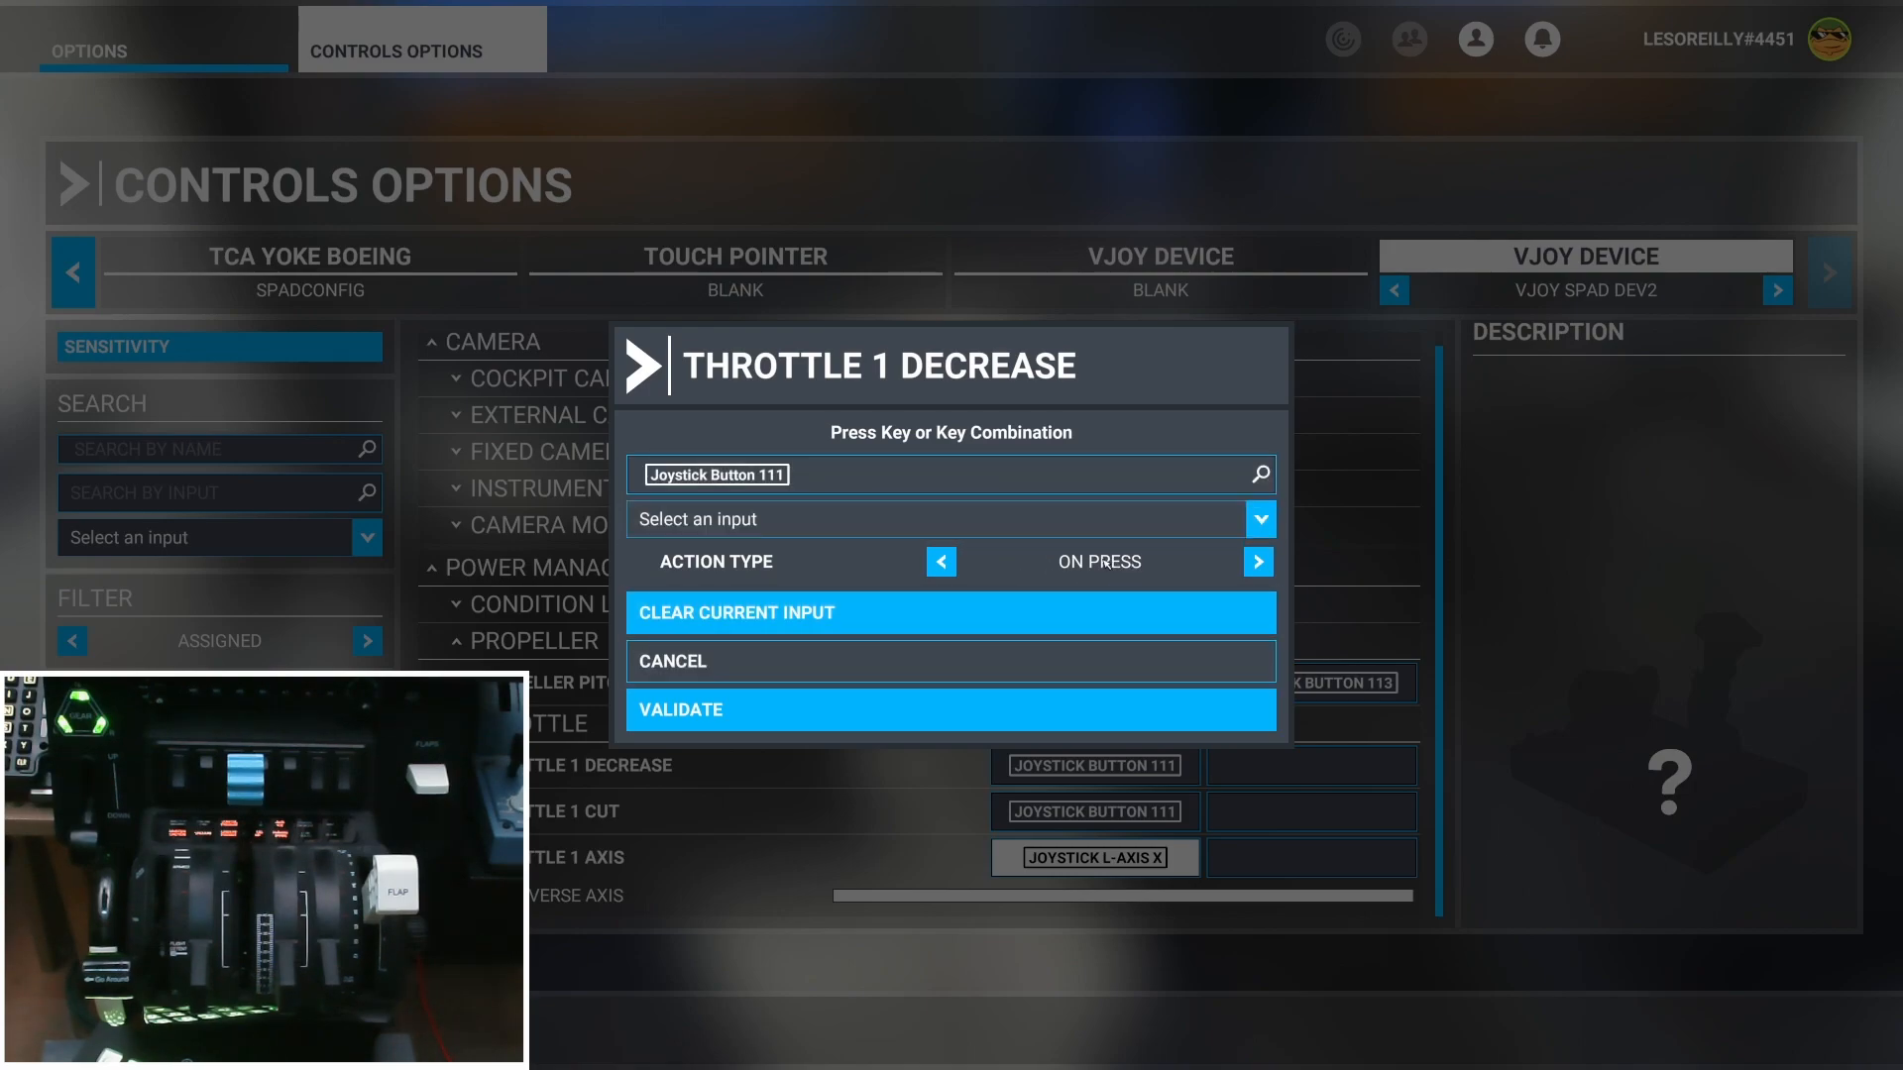
left_click(847, 662)
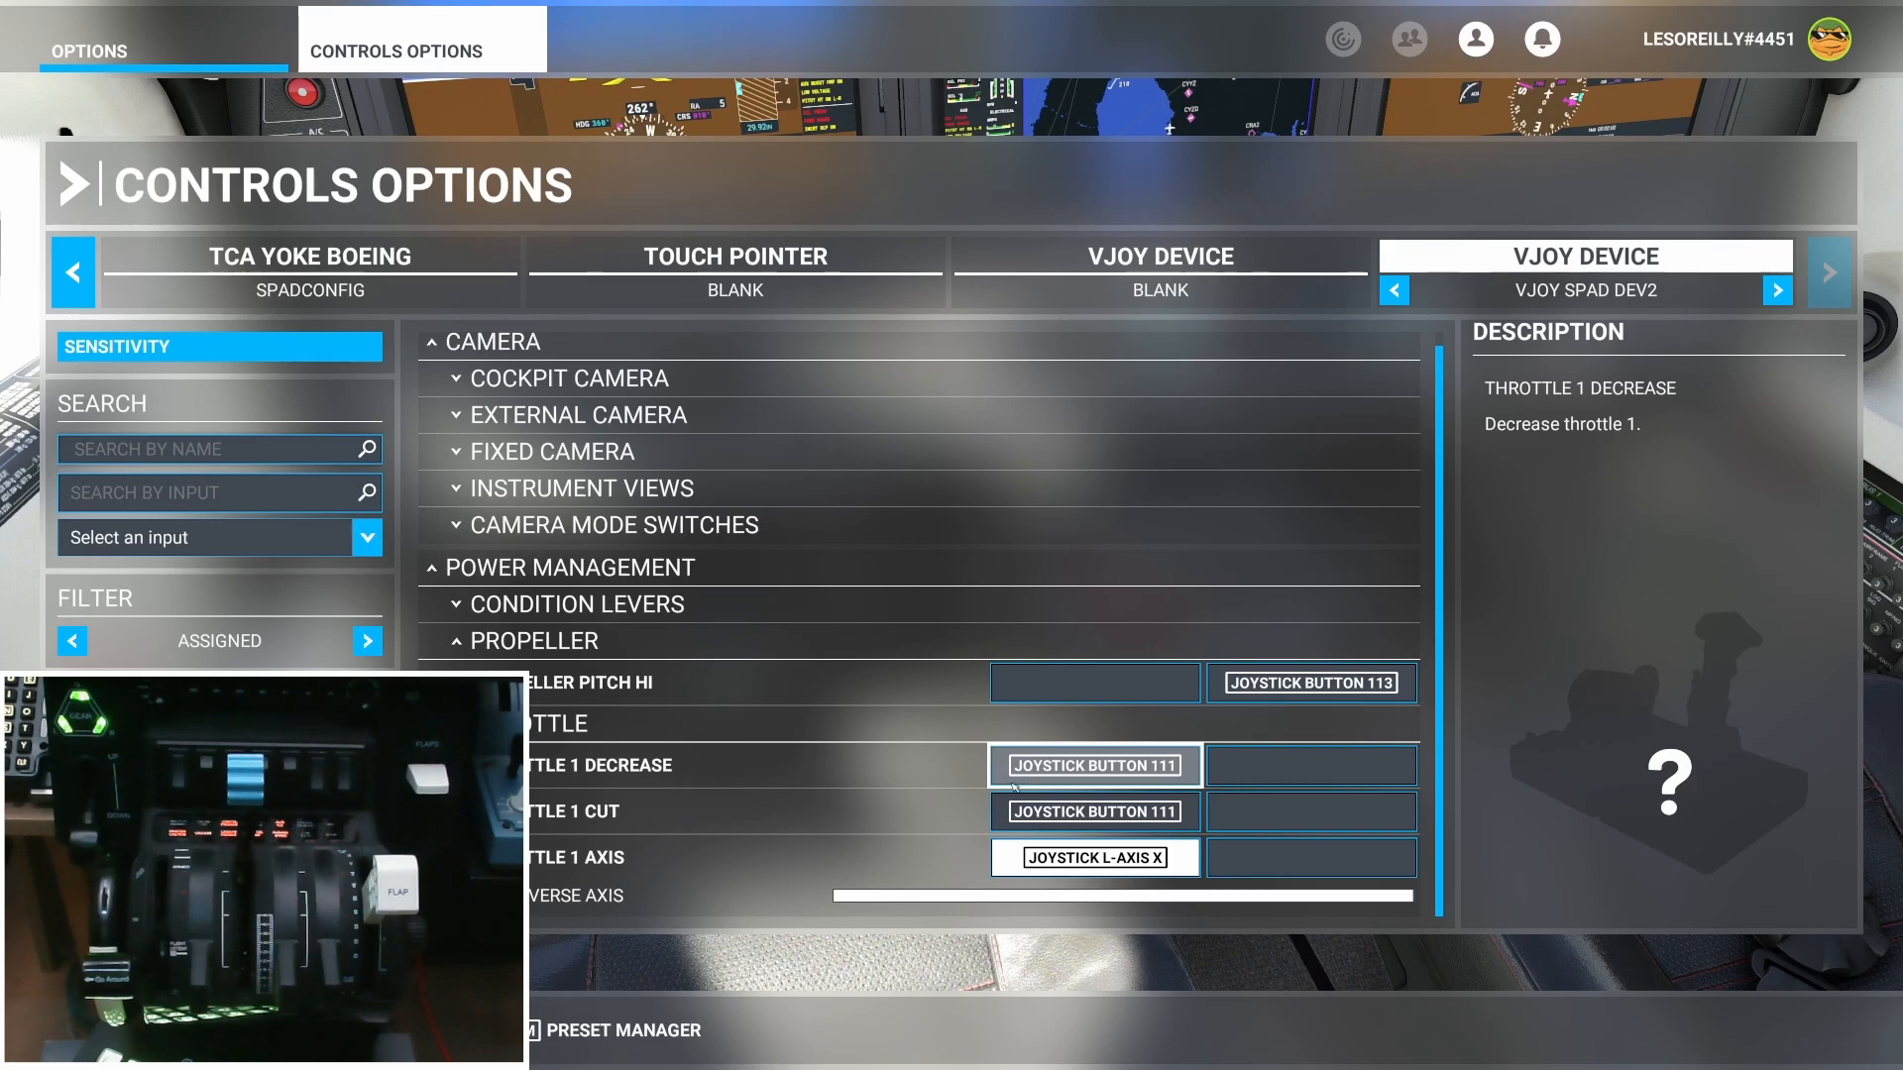
left_click(997, 821)
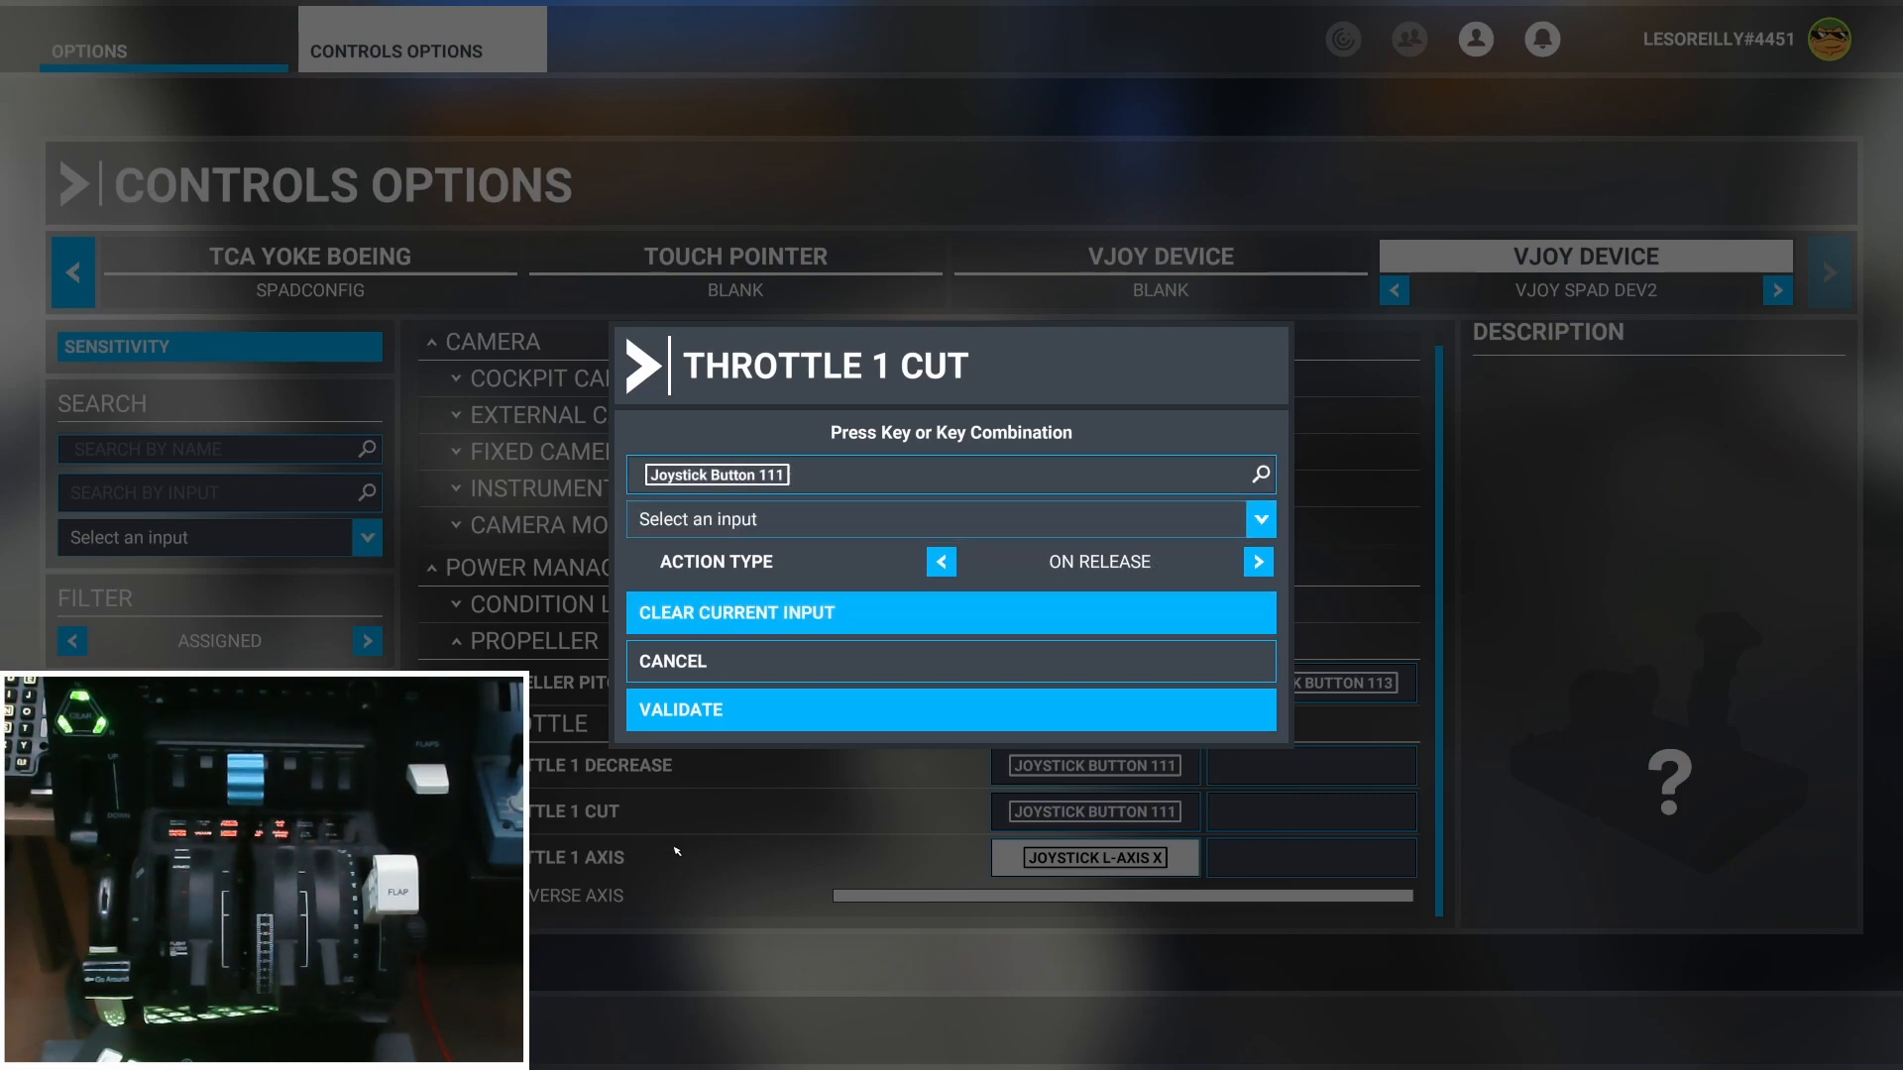
left_click(729, 656)
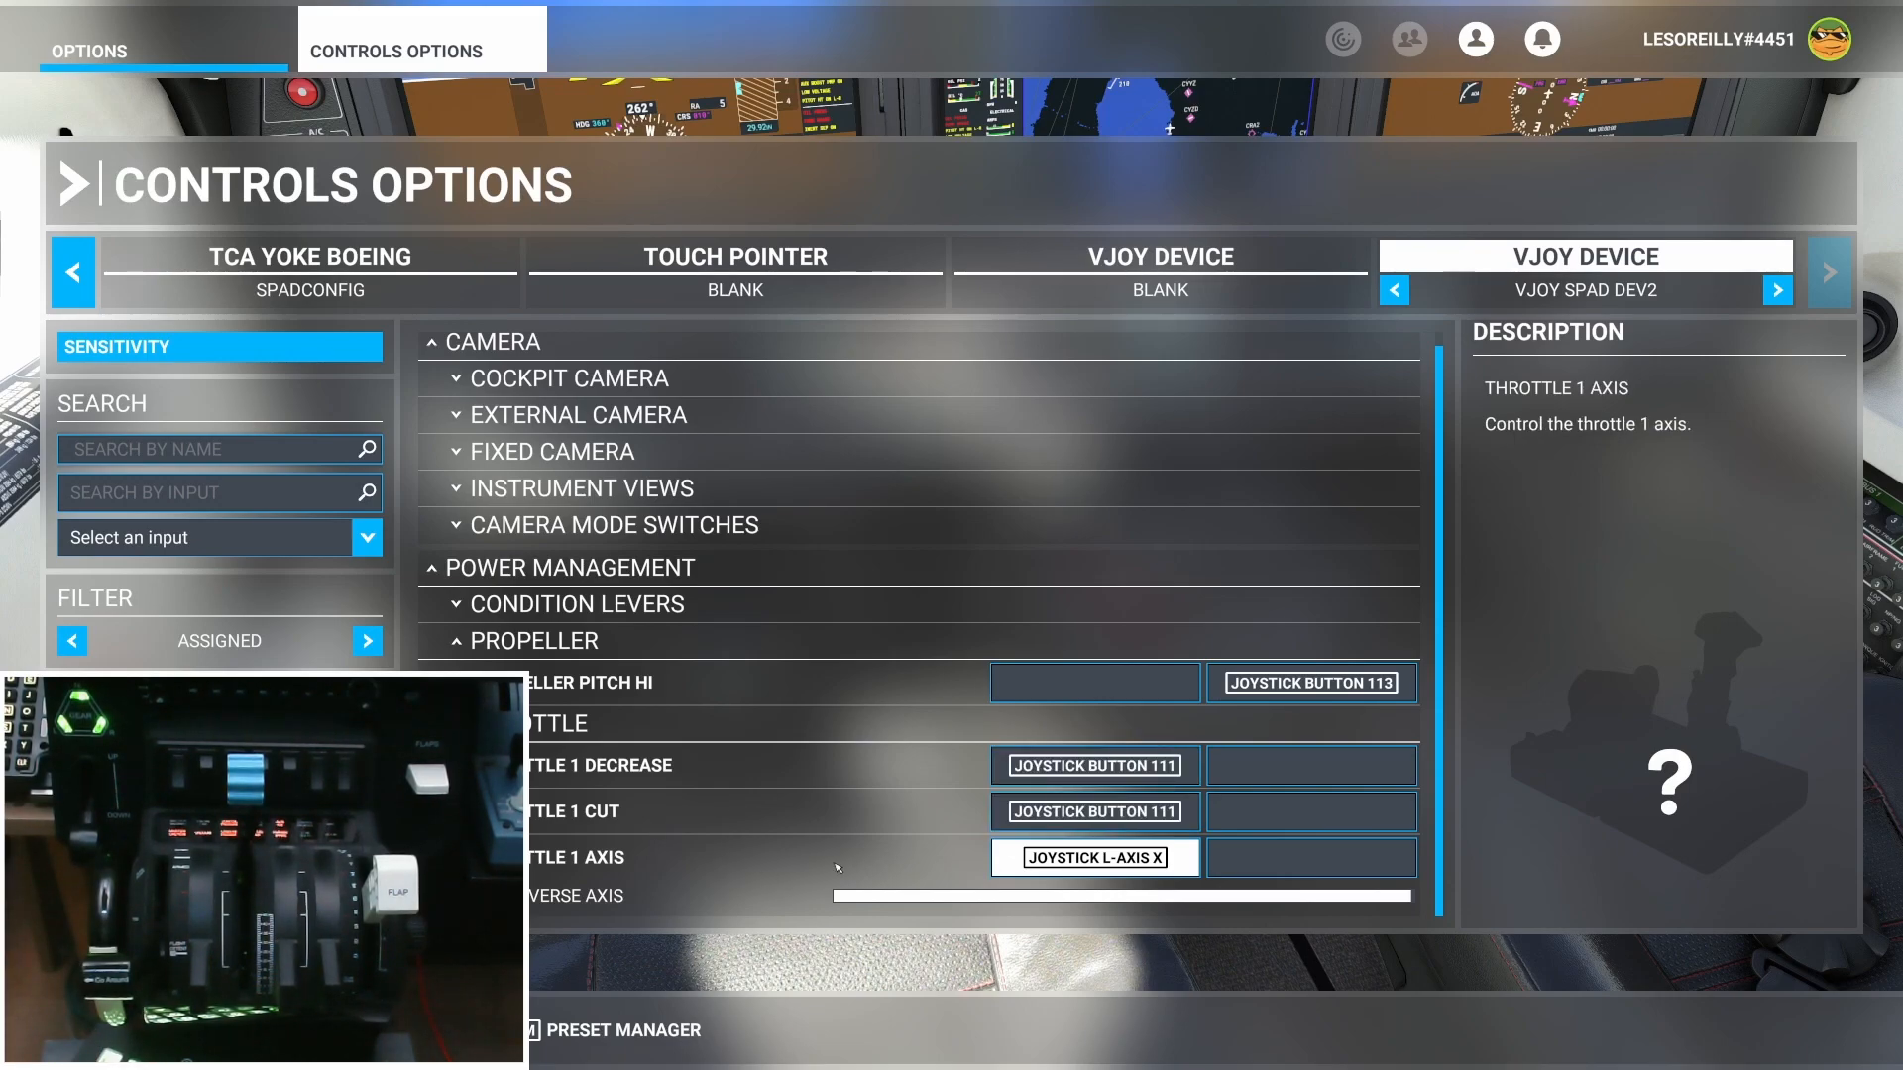
left_click(996, 867)
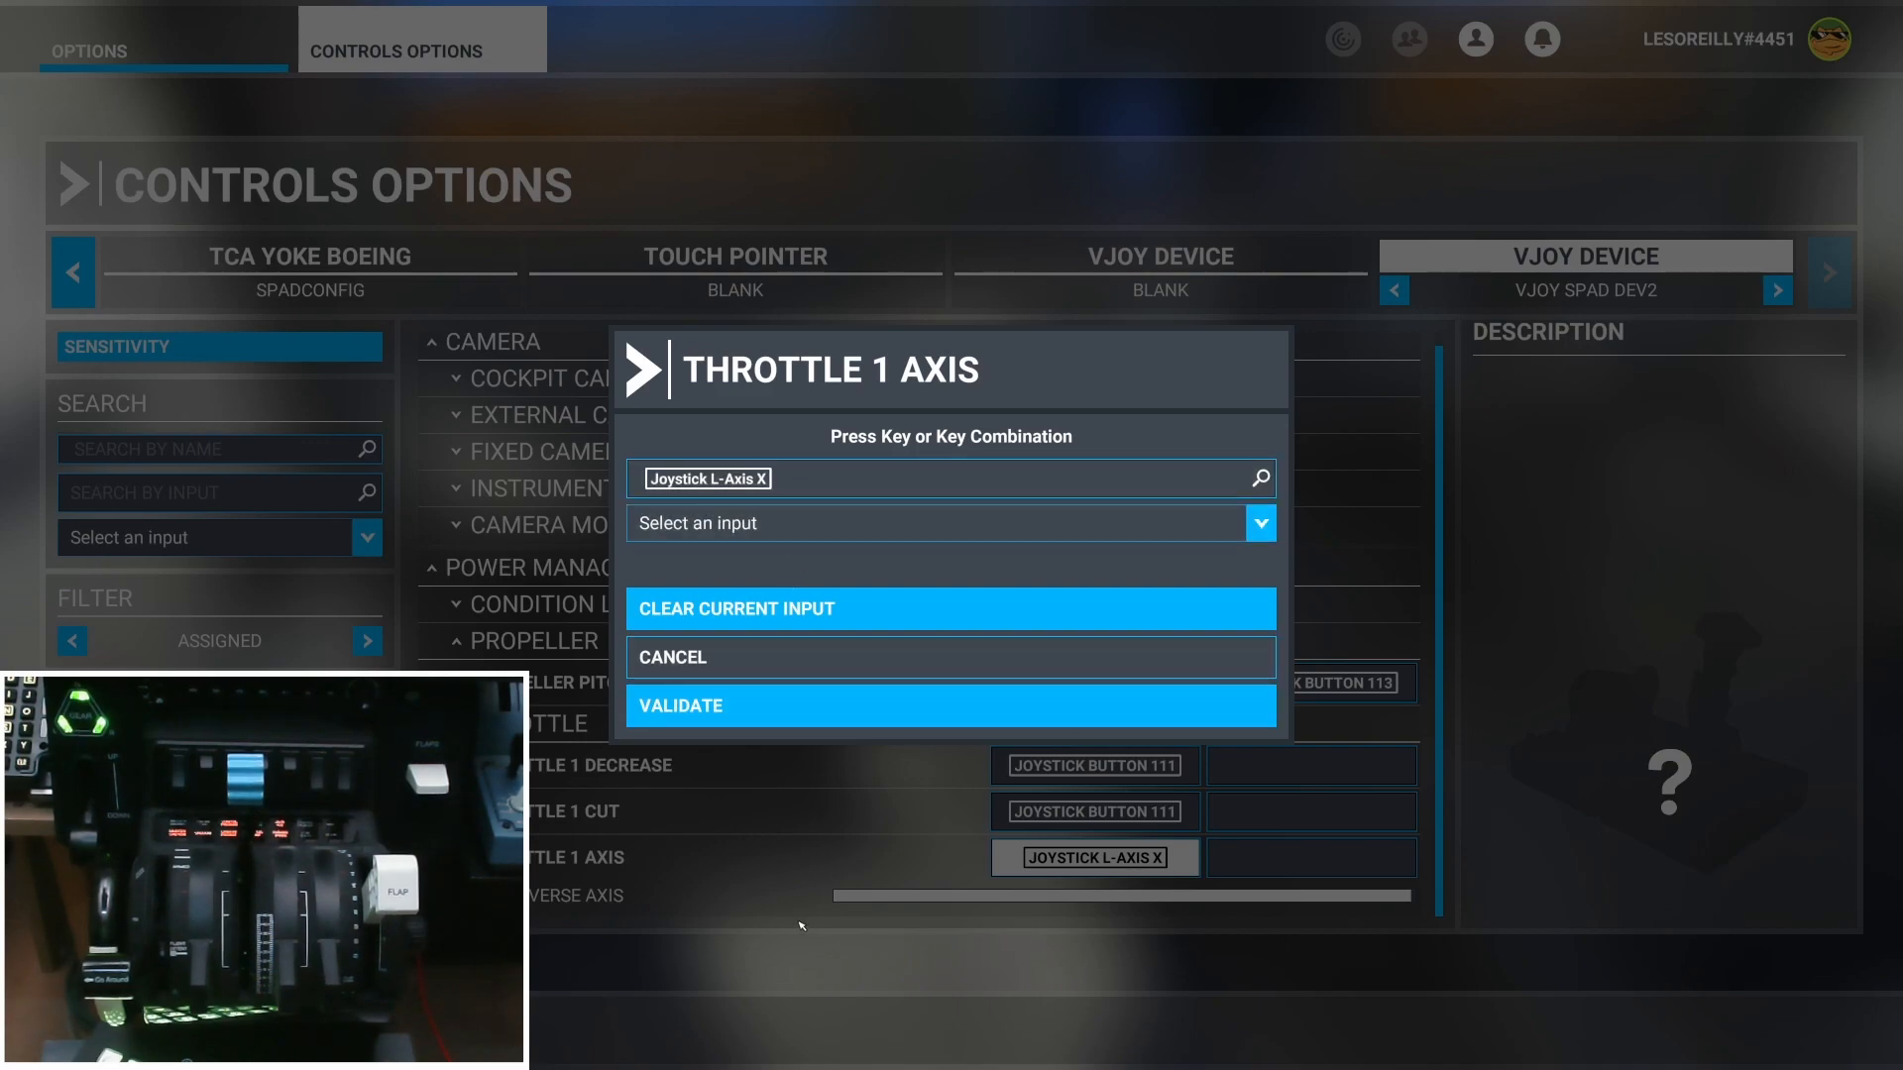
left_click(751, 649)
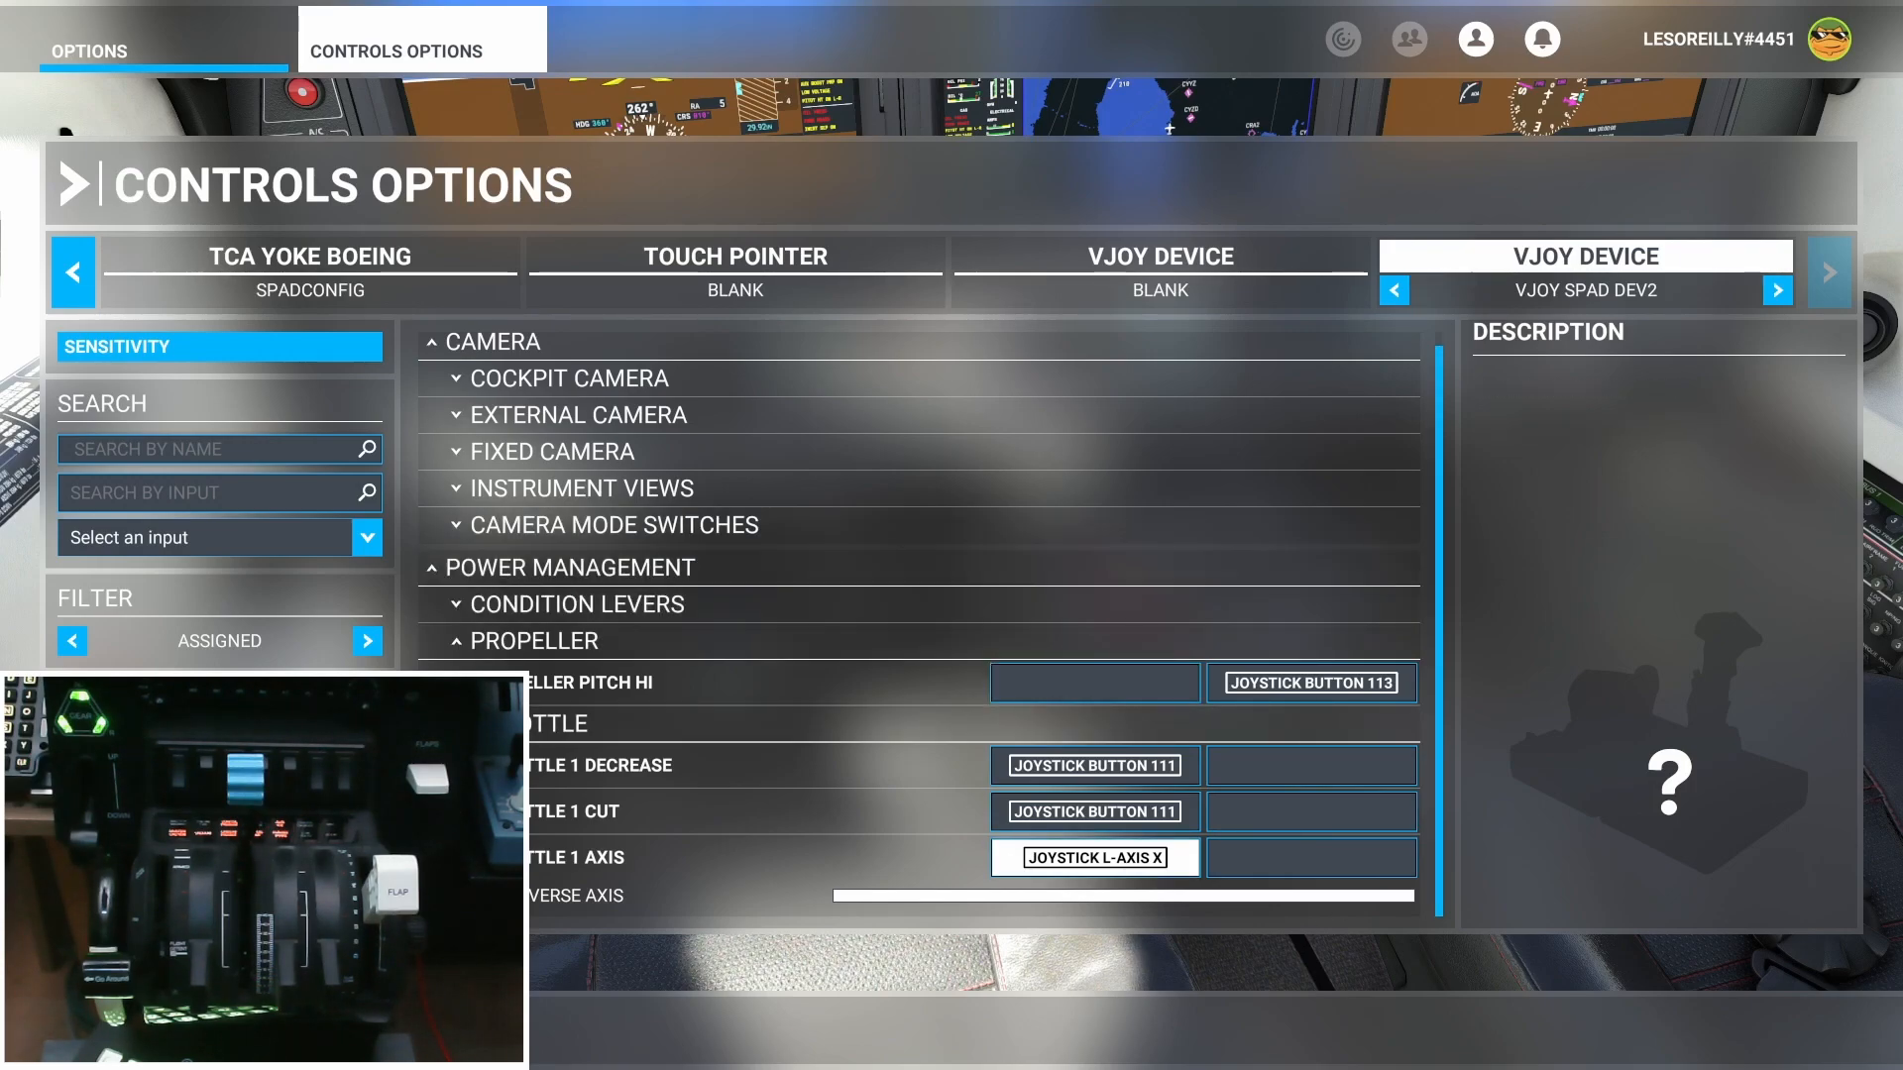
key("Escape")
key("Escape")
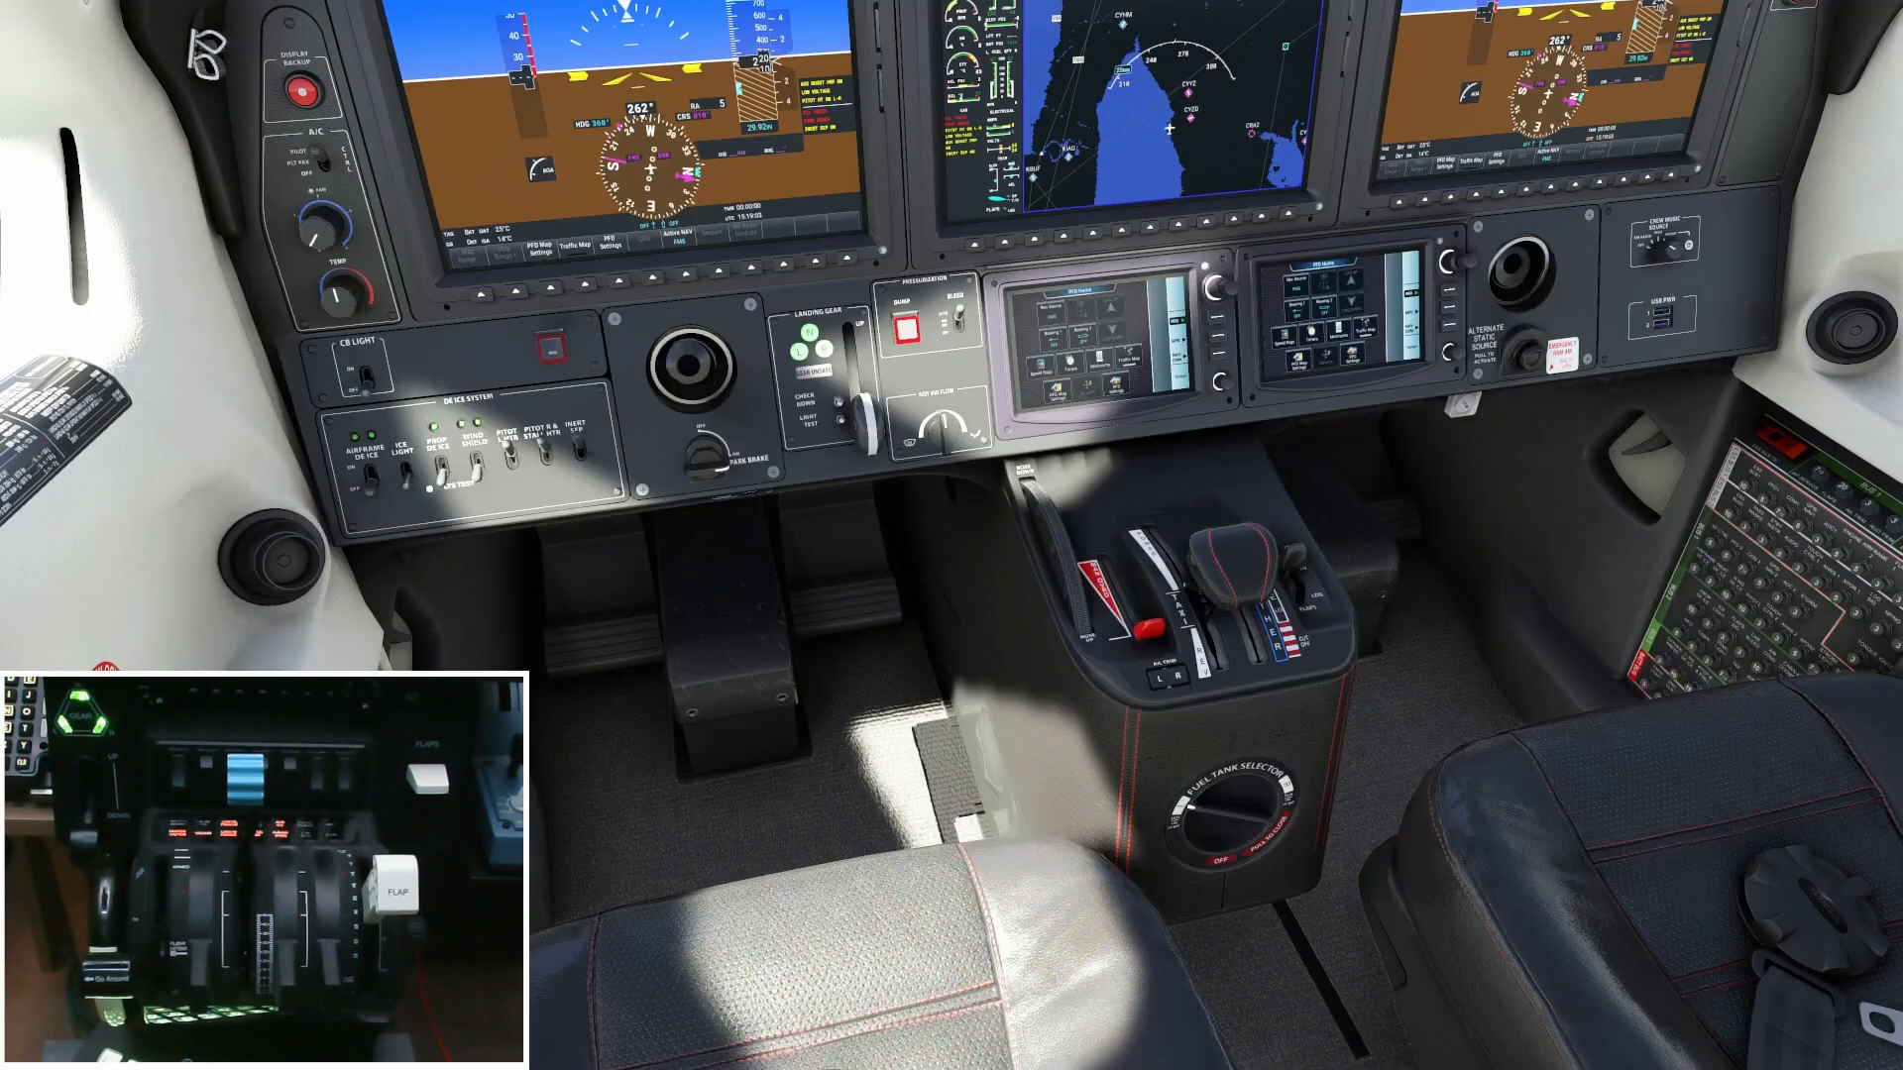